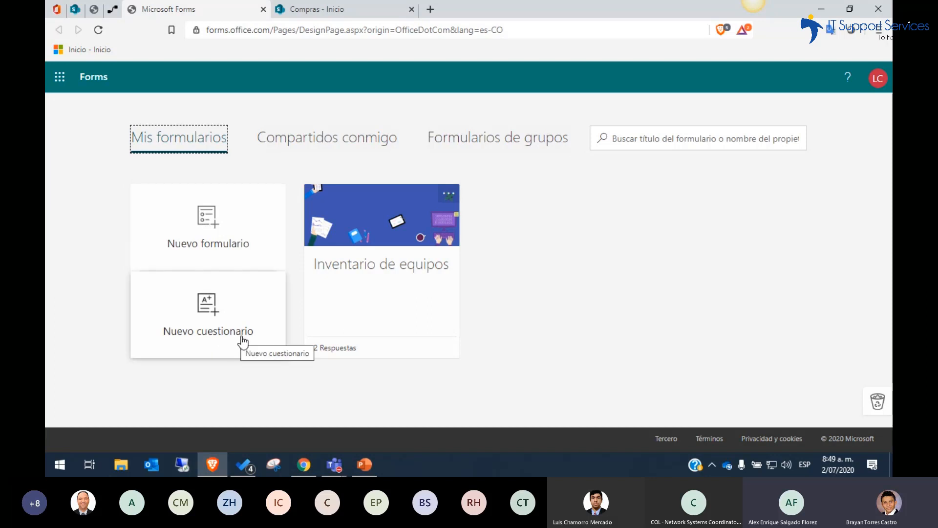
Create a new form and open its title for editing, viewing the header image sources and the description field
{"action": "left_click", "coordinate": [232, 240]}
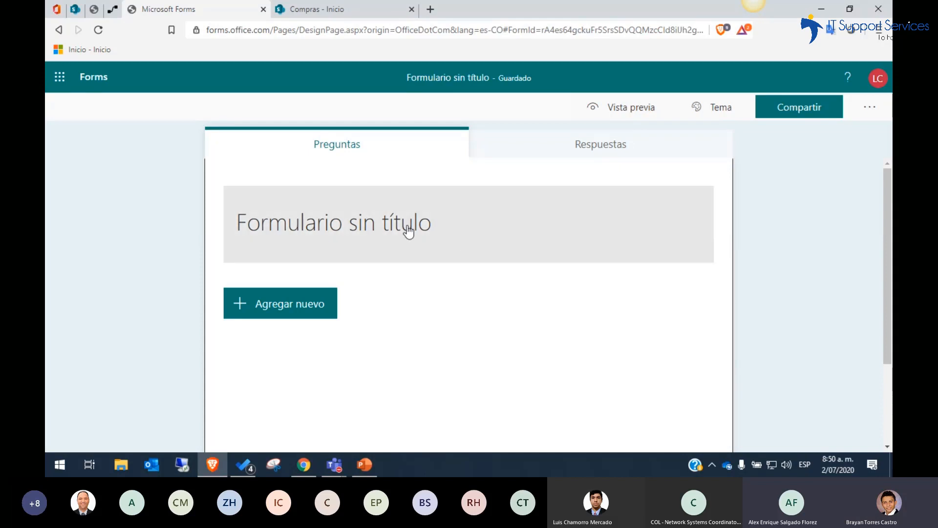
{"action": "left_click", "coordinate": [446, 236]}
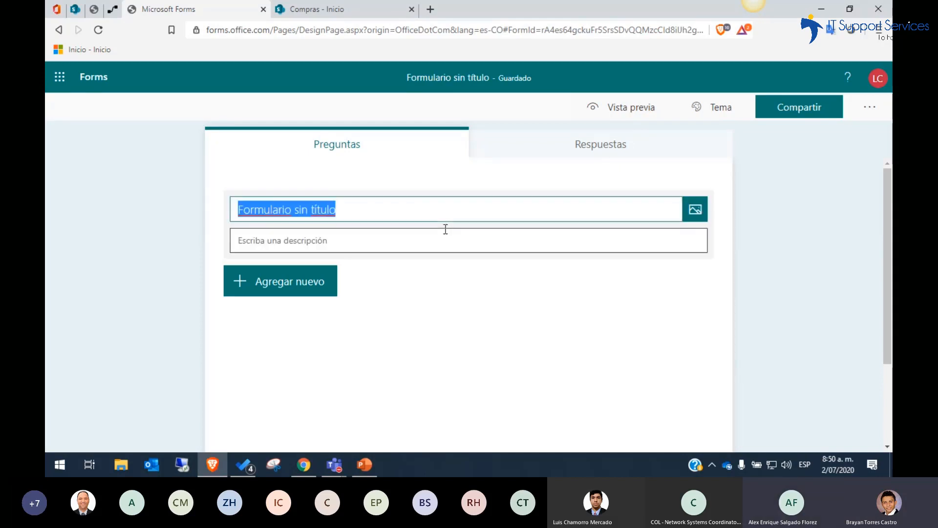
{"action": "left_click", "coordinate": [694, 210]}
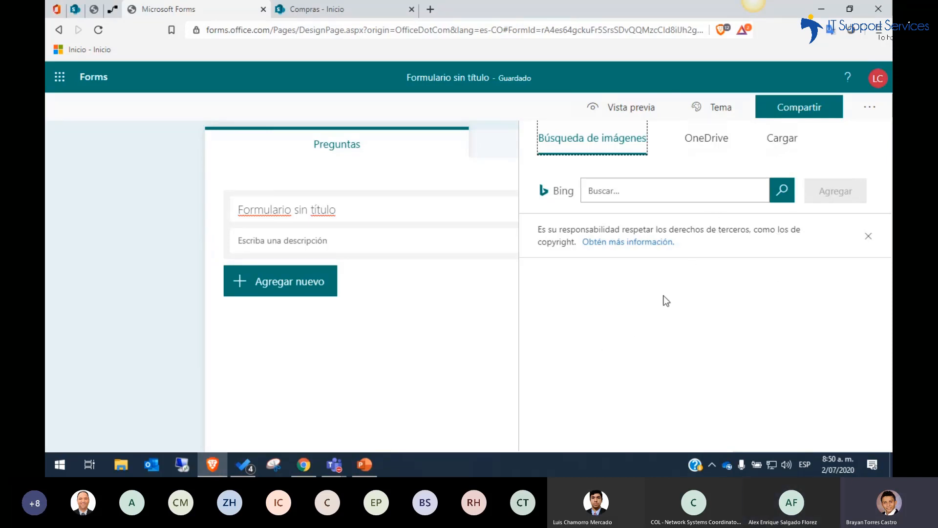
{"action": "left_click", "coordinate": [415, 336]}
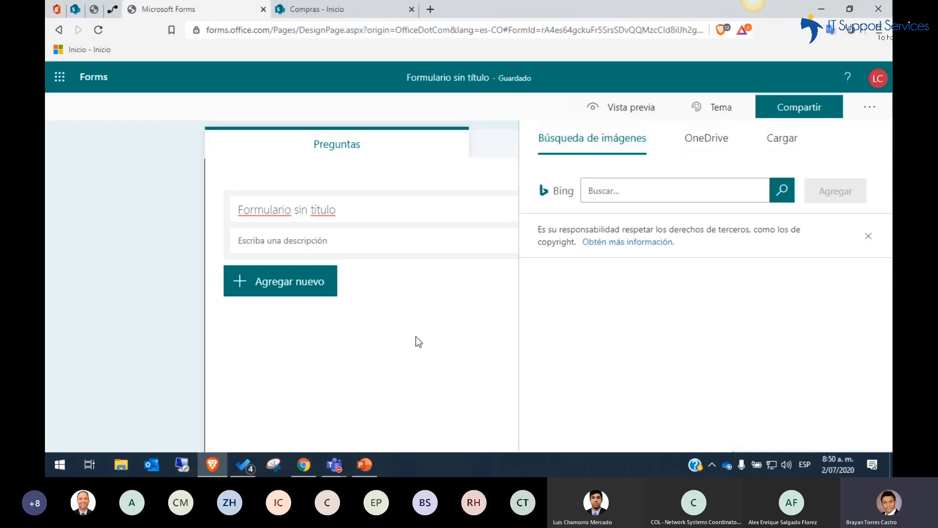
{"action": "left_click", "coordinate": [364, 250]}
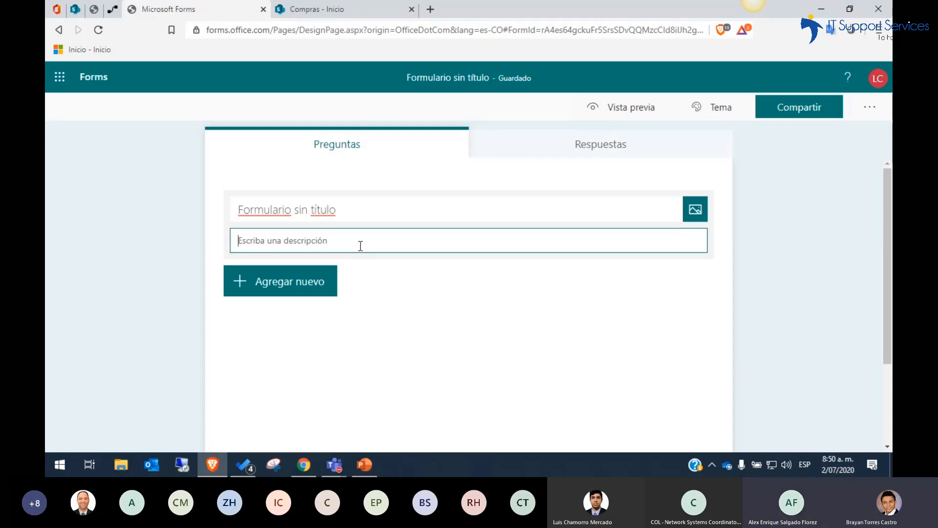
Add a text question to the form, followed by a choice question with the default two options
{"action": "left_click", "coordinate": [319, 292]}
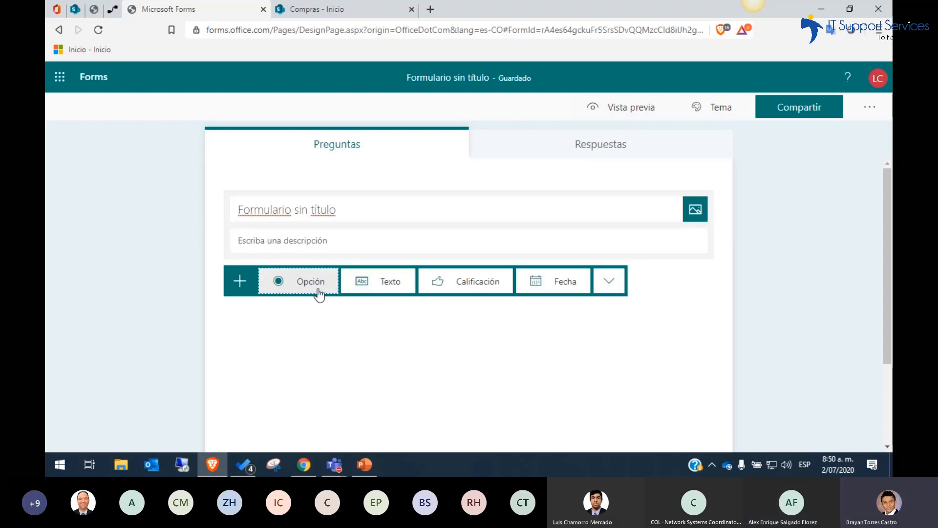
{"action": "left_click", "coordinate": [369, 293]}
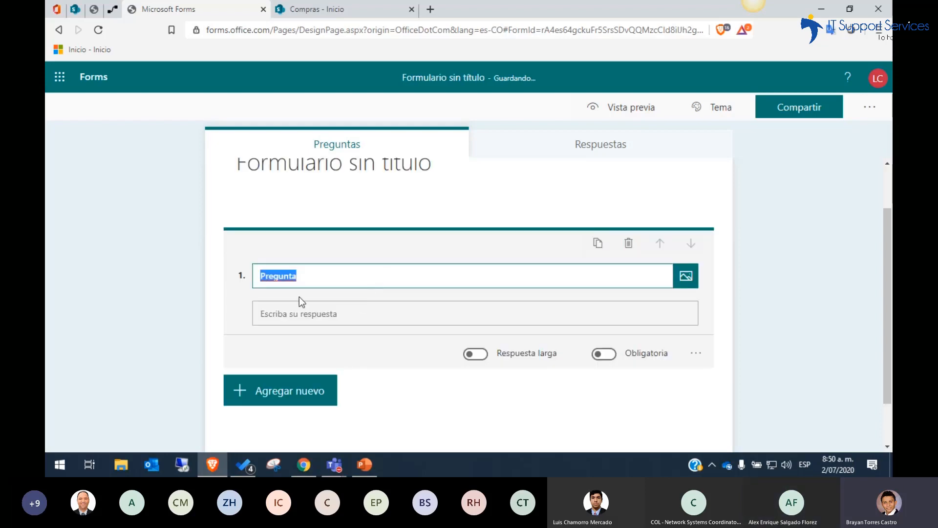
{"action": "left_click", "coordinate": [273, 390]}
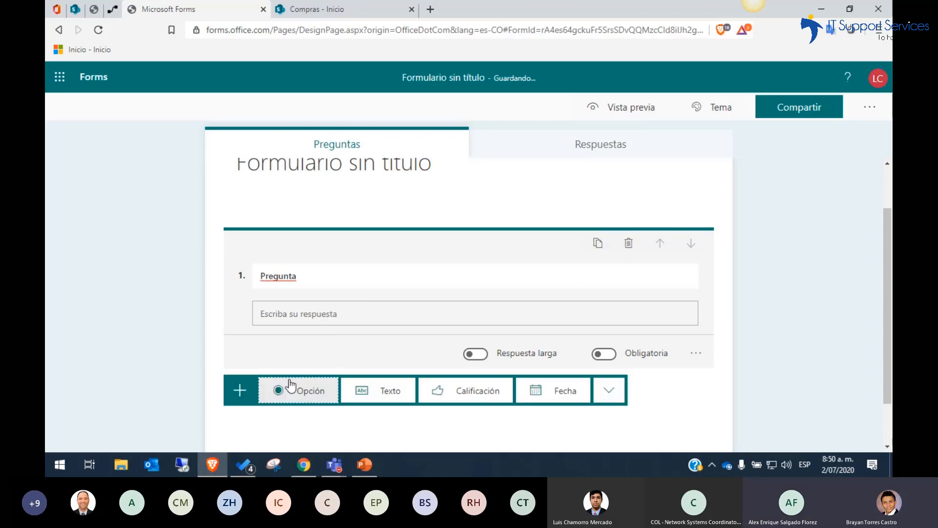
{"action": "left_click", "coordinate": [297, 394]}
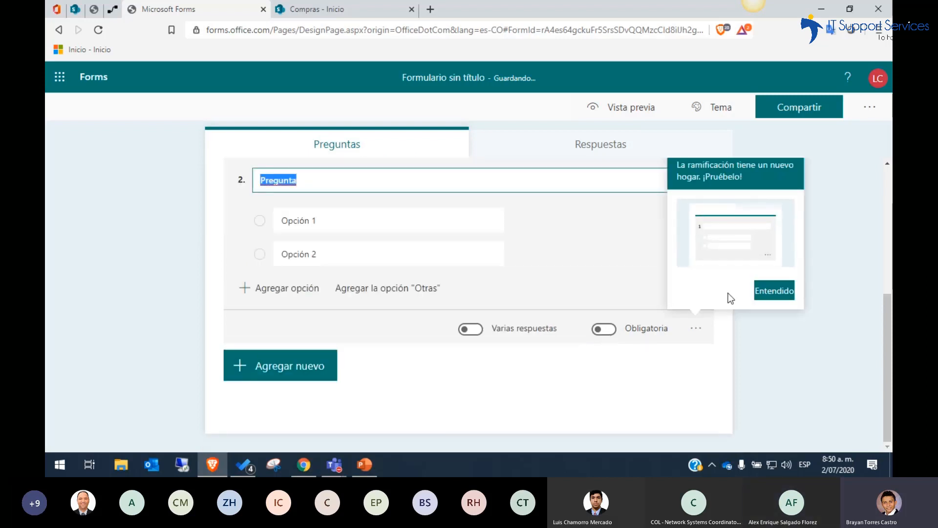
{"action": "left_click", "coordinate": [775, 291]}
{"action": "left_click", "coordinate": [329, 219]}
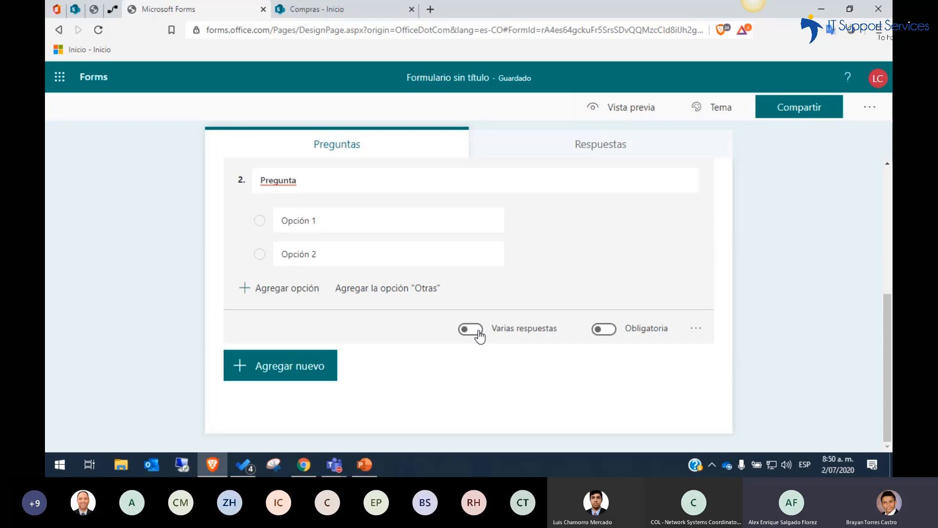
Add the "Otras" option to the choice question and make the question mandatory
{"action": "left_click", "coordinate": [390, 291]}
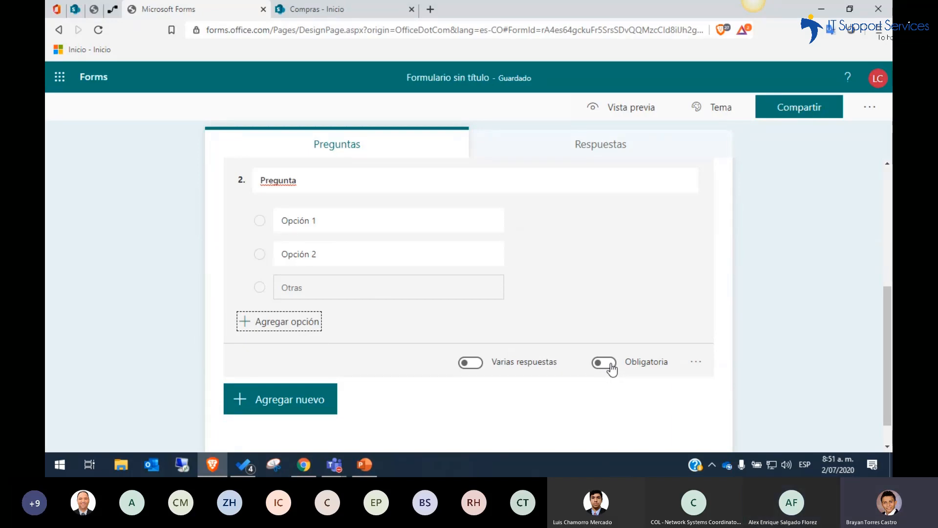
{"action": "left_click", "coordinate": [611, 367]}
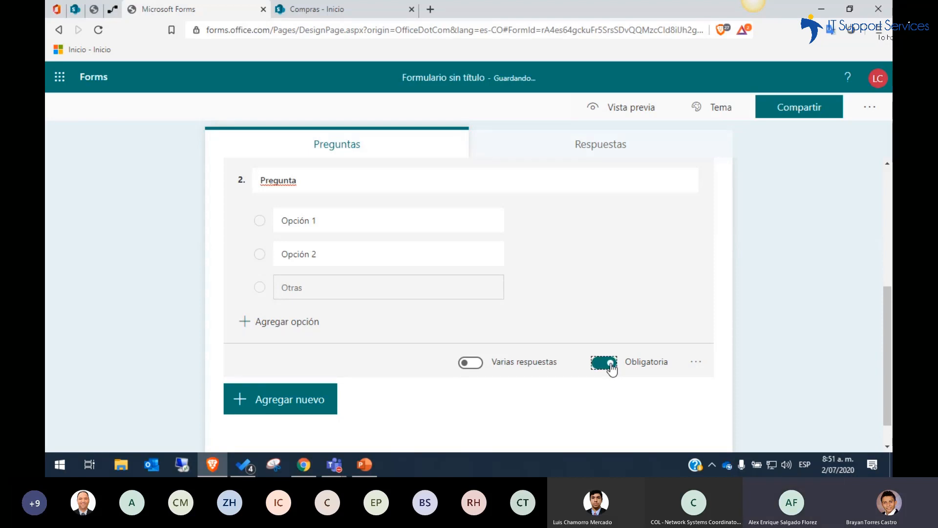
Display the choice question's answers as a dropdown menu and enable a subtitle for the question
{"action": "left_click", "coordinate": [697, 361]}
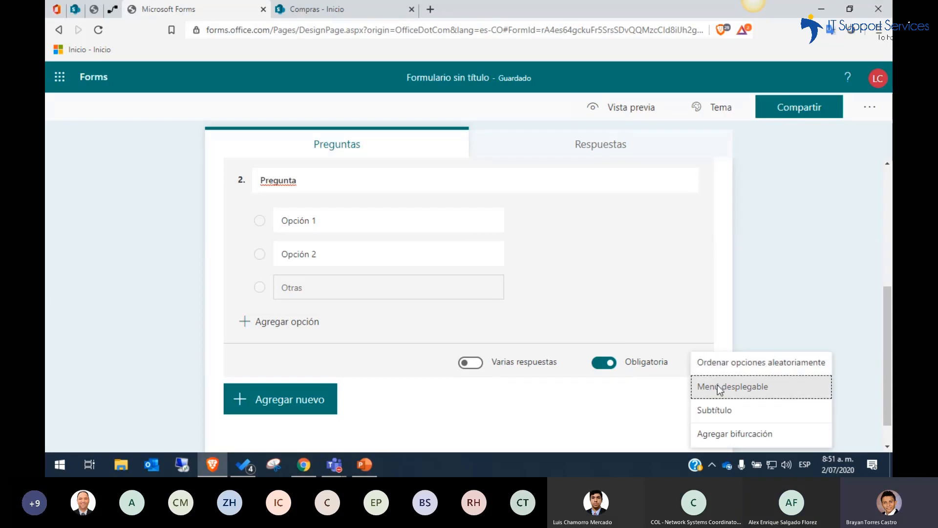
{"action": "left_click", "coordinate": [720, 389]}
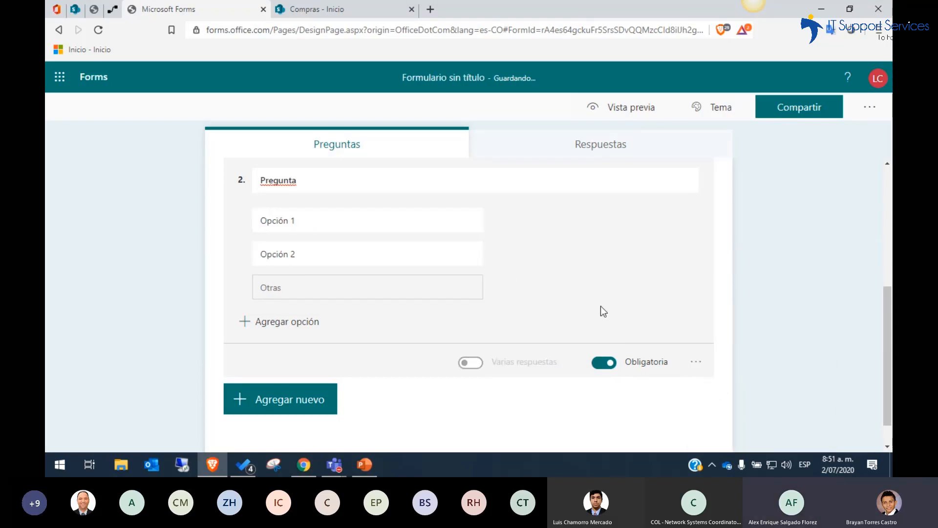
{"action": "left_click", "coordinate": [694, 364]}
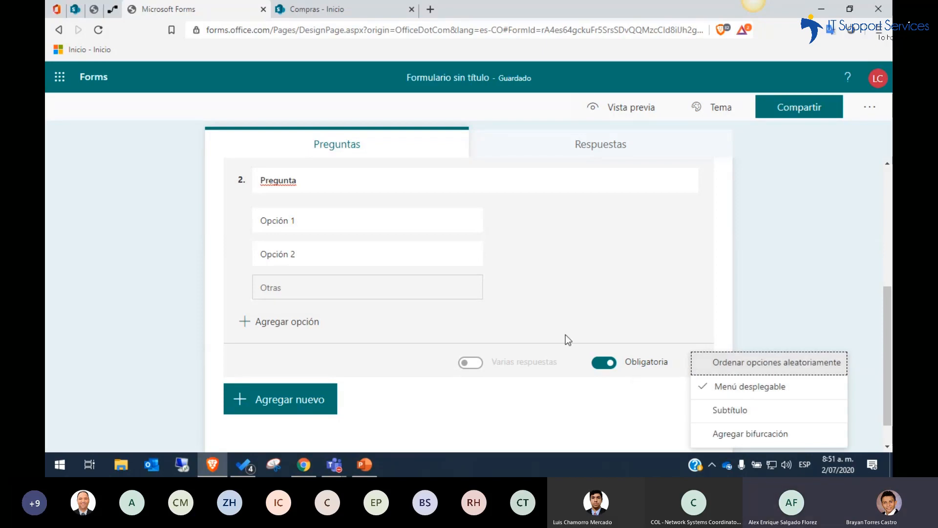
{"action": "left_click", "coordinate": [720, 411]}
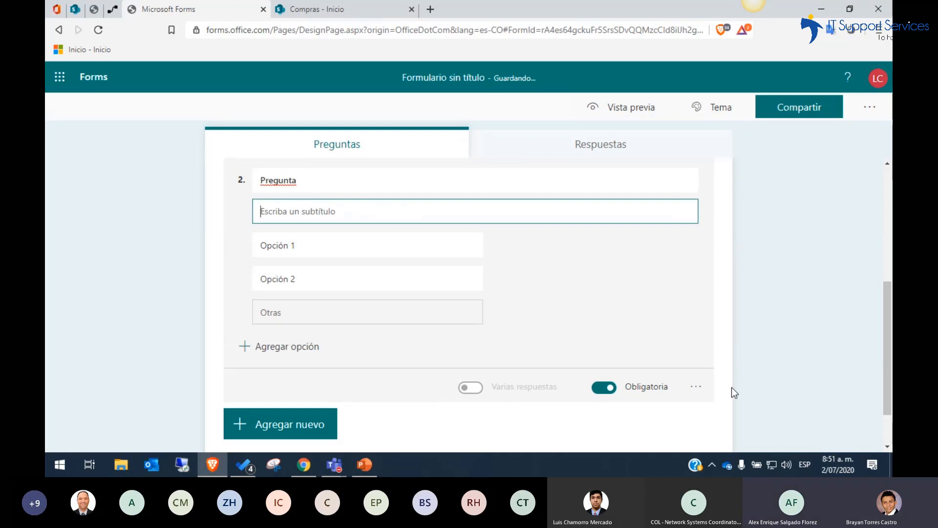
{"action": "left_click", "coordinate": [696, 388]}
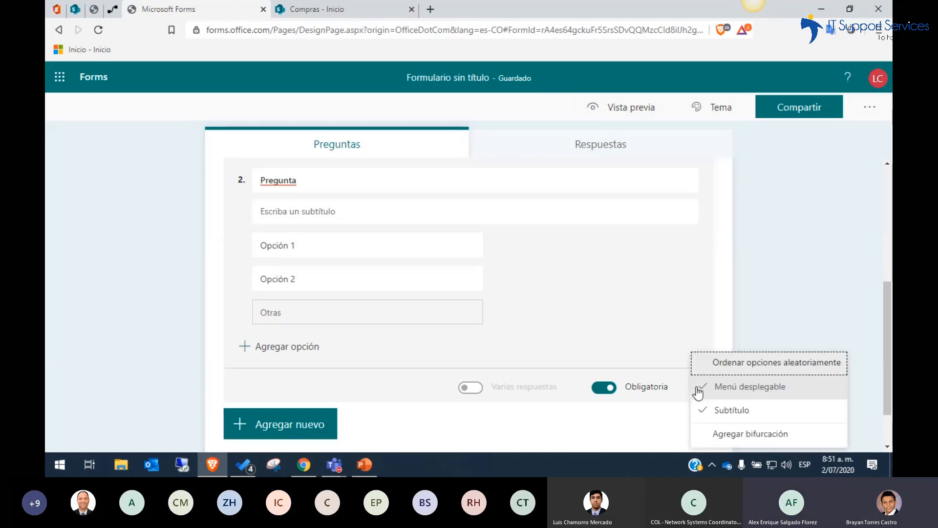
{"action": "left_click", "coordinate": [698, 388]}
{"action": "left_click", "coordinate": [659, 430]}
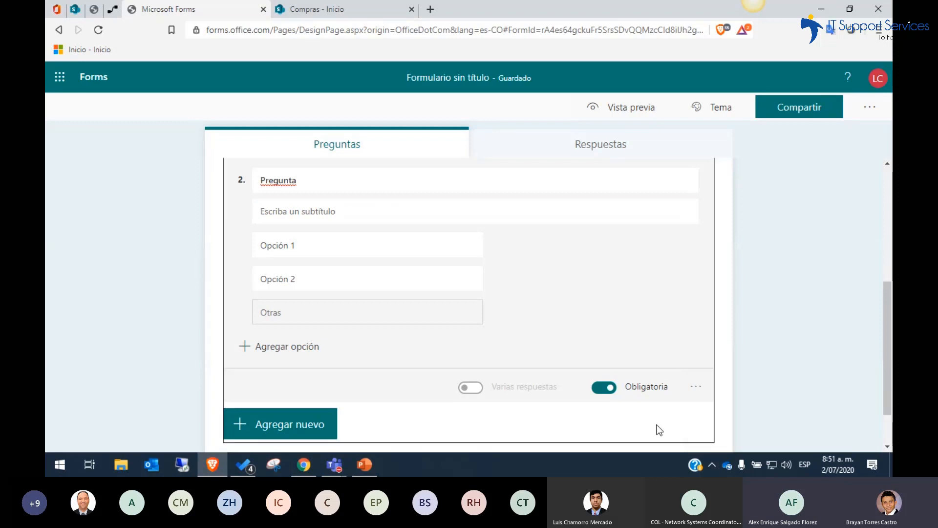
Add a rating question with 5 levels and set its symbol to "Número"
{"action": "left_click", "coordinate": [310, 424]}
{"action": "left_click", "coordinate": [457, 425]}
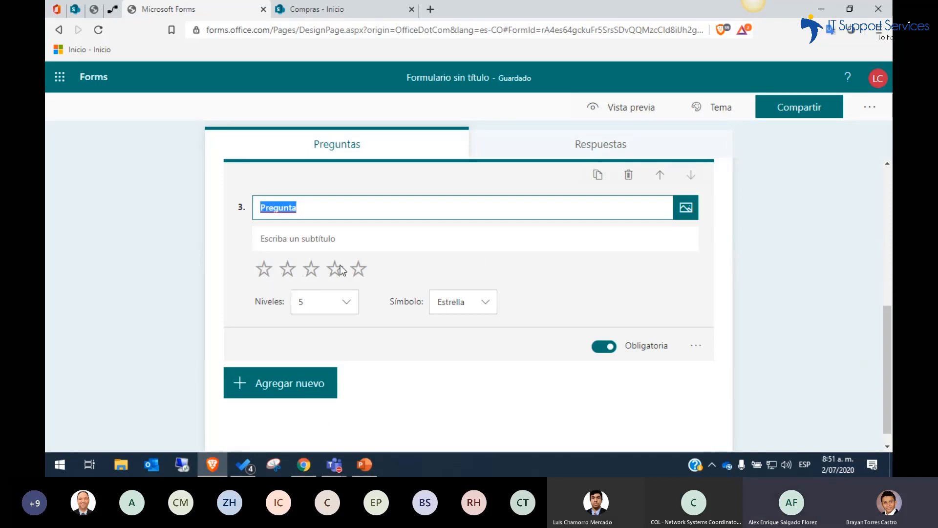
{"action": "left_click", "coordinate": [352, 304]}
{"action": "left_click", "coordinate": [351, 304]}
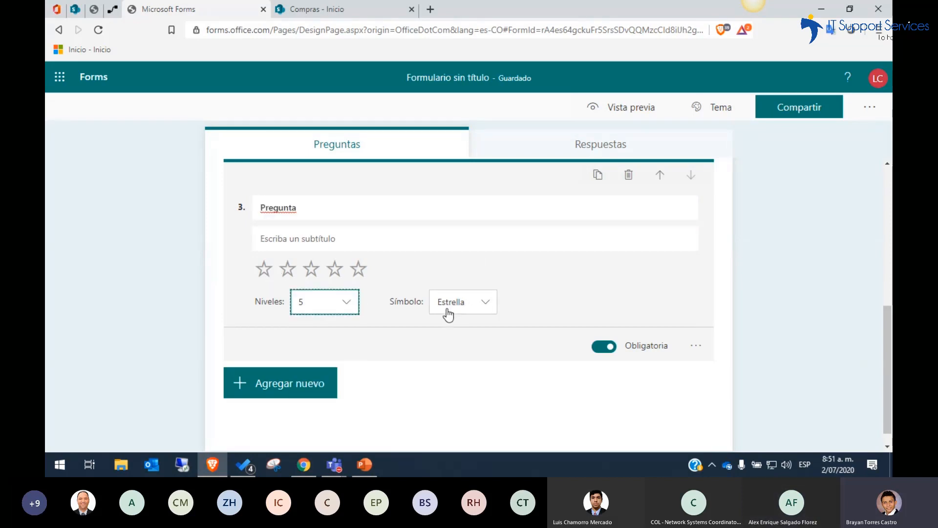
{"action": "left_click", "coordinate": [486, 307]}
{"action": "left_click", "coordinate": [466, 326]}
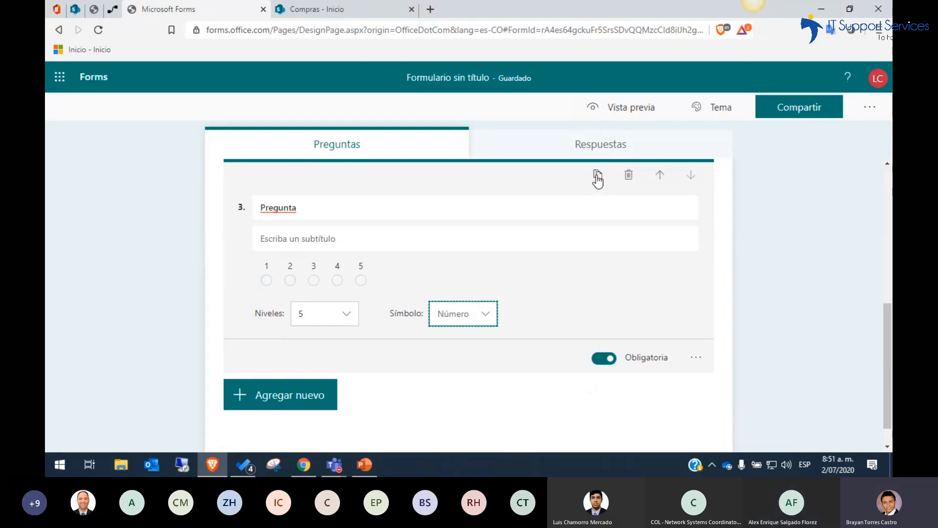
Move the rating question up one place so it precedes the dropdown choice question
{"action": "left_click", "coordinate": [663, 183]}
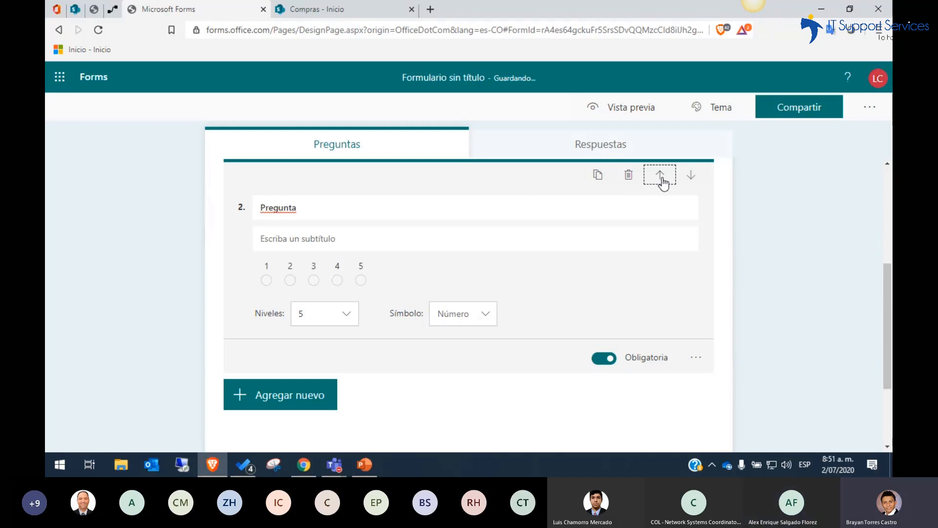
{"action": "scroll", "coordinate": [692, 177], "scroll_direction": "up", "scroll_amount": 5}
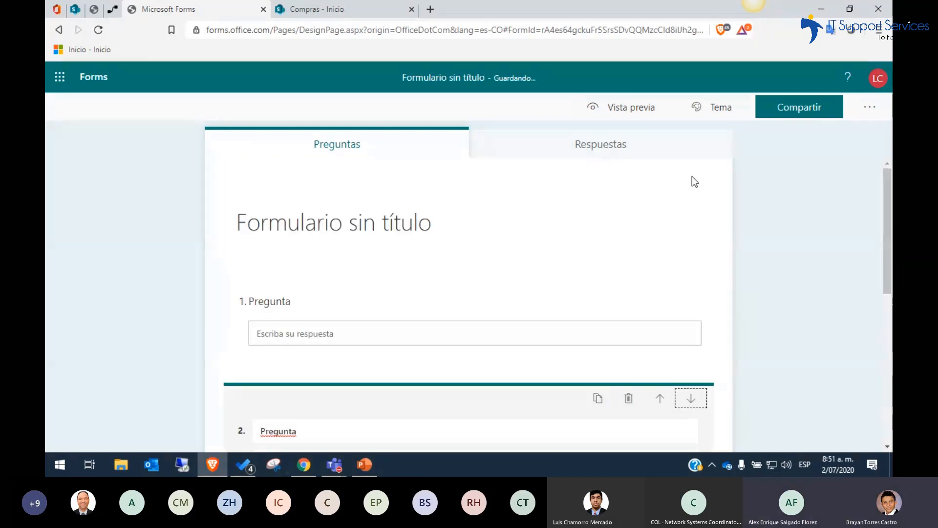
{"action": "left_click", "coordinate": [887, 254]}
{"action": "left_click_drag", "start_coordinate": [887, 254], "coordinate": [885, 203]}
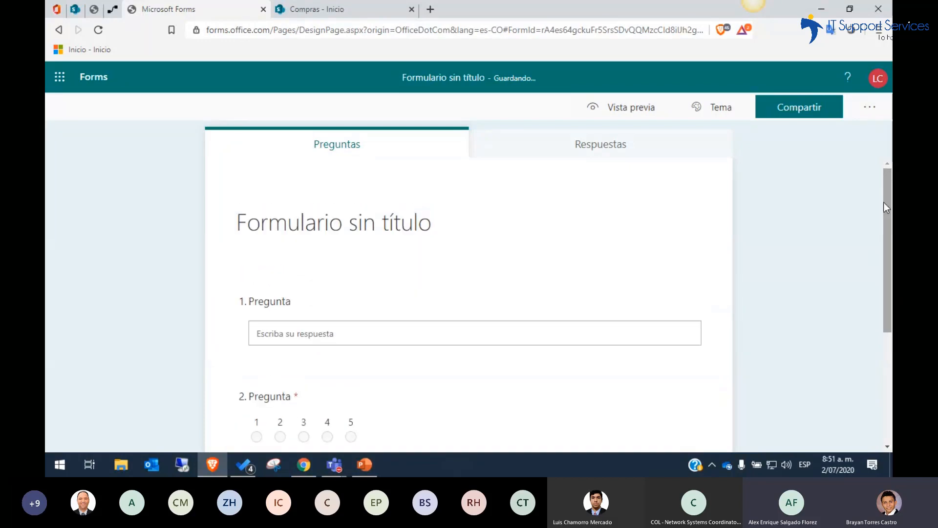
Preview the form in the PC view, check the questions and the last question's dropdown options, and return to editing
{"action": "left_click", "coordinate": [618, 110]}
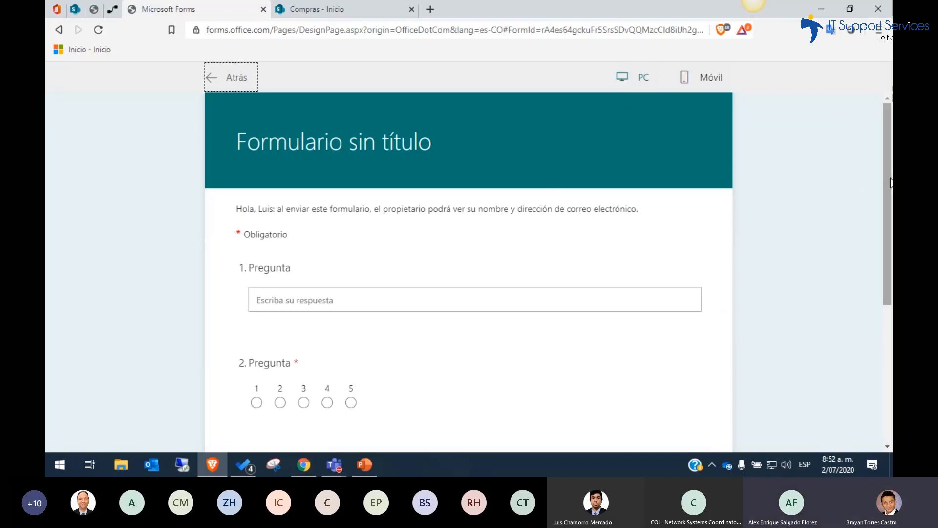
{"action": "mouse_move", "coordinate": [890, 183]}
{"action": "left_mouse_down"}
{"action": "mouse_move", "coordinate": [881, 304]}
{"action": "mouse_move", "coordinate": [887, 178]}
{"action": "left_mouse_up"}
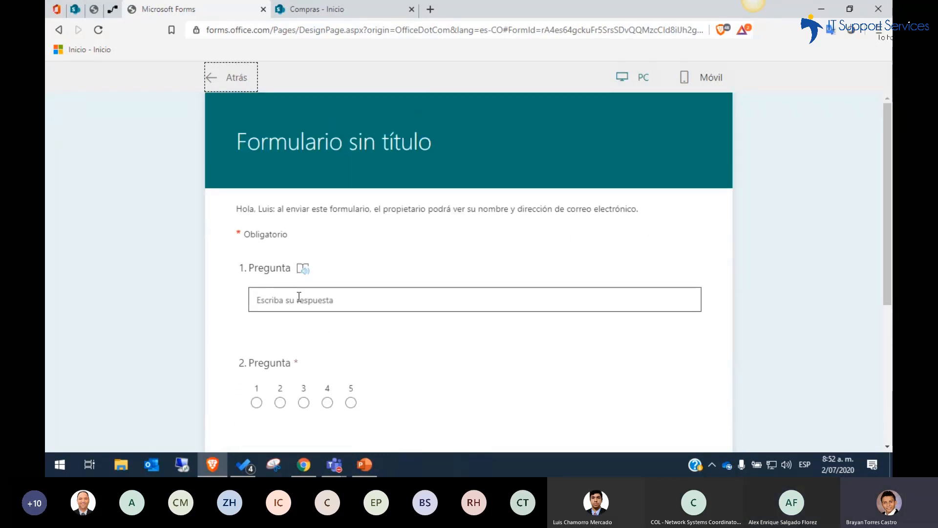
{"action": "left_click_drag", "start_coordinate": [887, 218], "coordinate": [883, 245]}
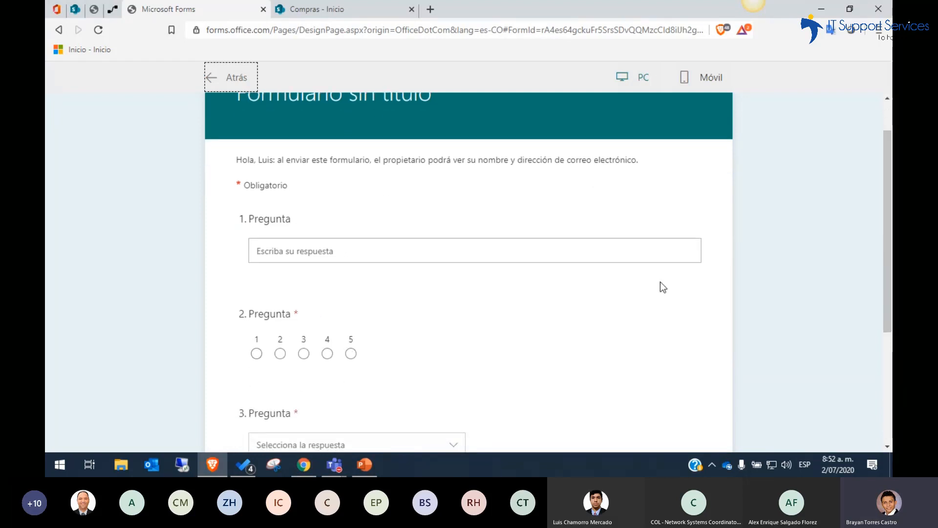
{"action": "left_click_drag", "start_coordinate": [887, 248], "coordinate": [883, 286]}
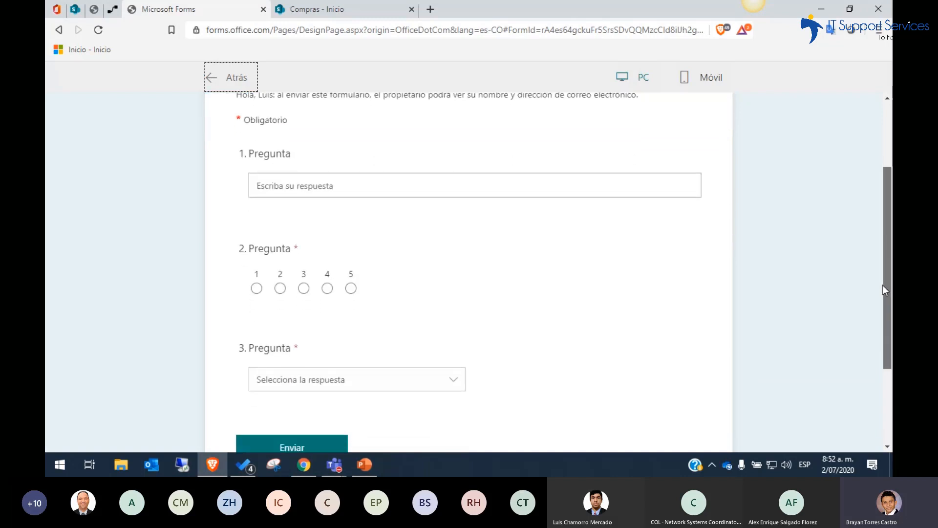
{"action": "left_click", "coordinate": [454, 380]}
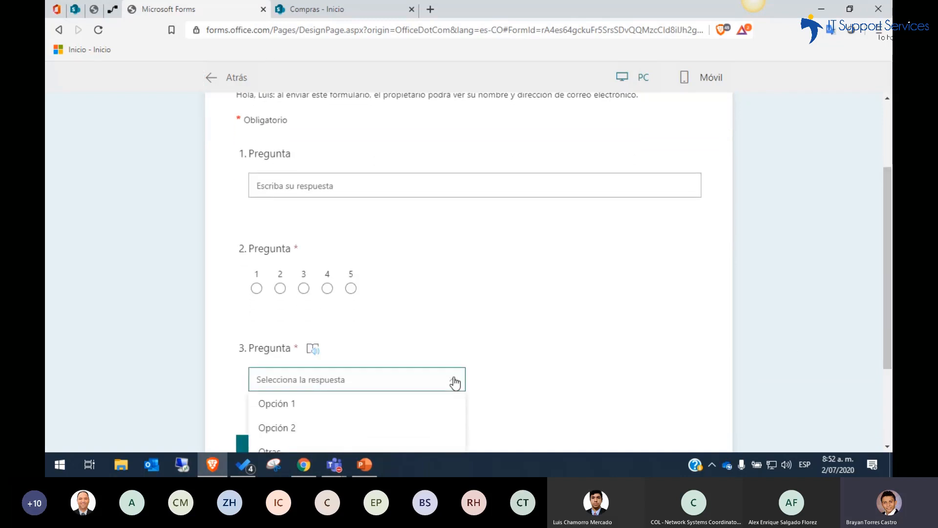
{"action": "scroll", "coordinate": [887, 277], "scroll_direction": "down", "scroll_amount": 1}
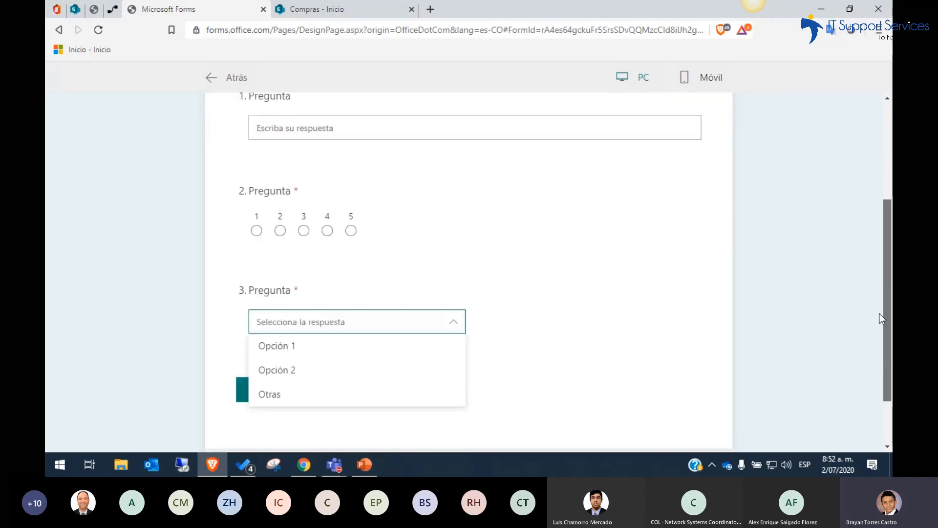
{"action": "left_click", "coordinate": [579, 304]}
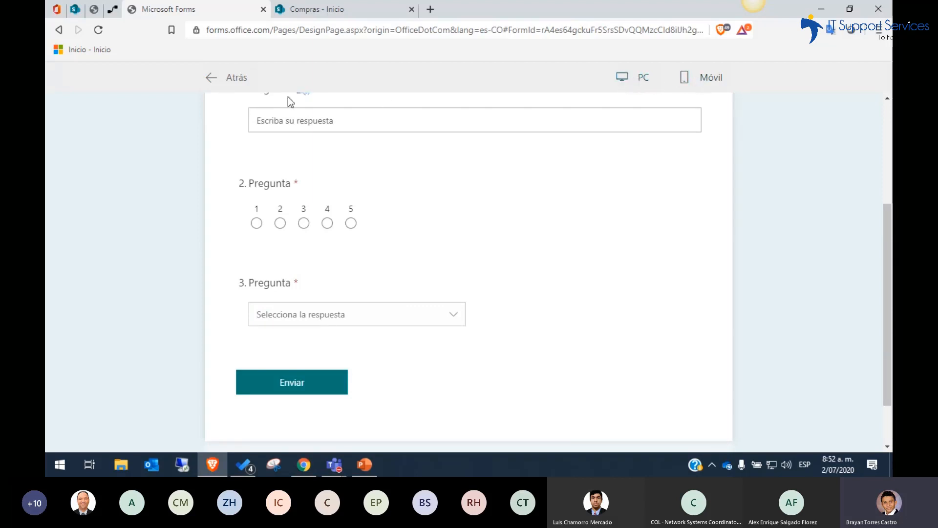
{"action": "left_click", "coordinate": [215, 78]}
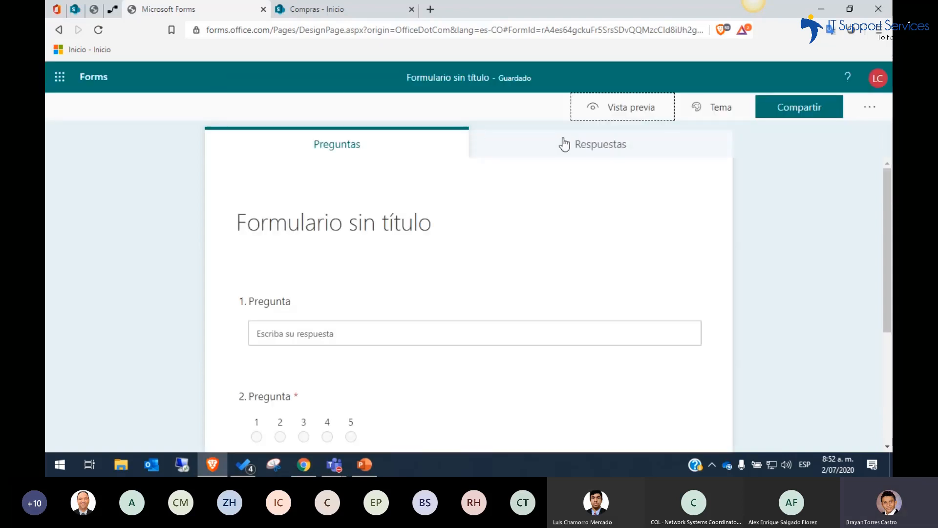
Look through the form's available themes and the custom theme options, returning to the theme gallery
{"action": "left_click", "coordinate": [715, 116]}
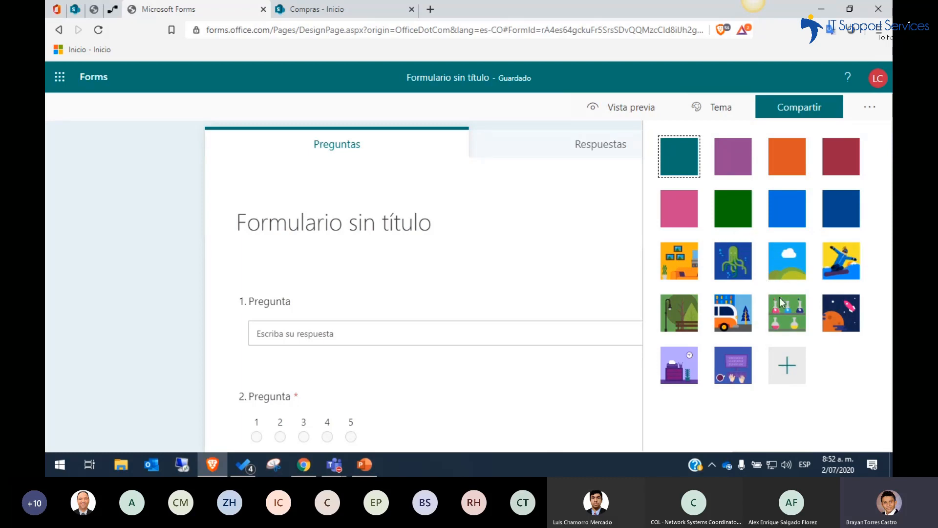
{"action": "left_click", "coordinate": [788, 360]}
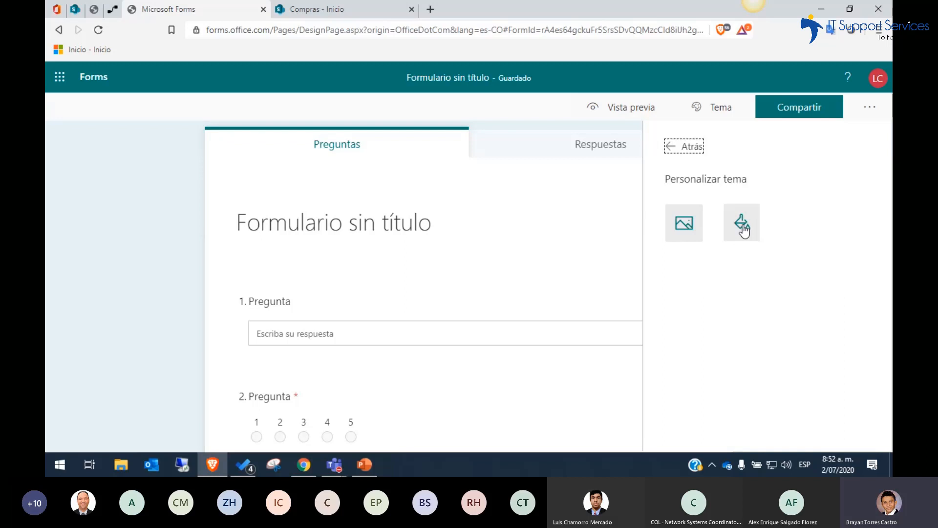
{"action": "left_click", "coordinate": [690, 147]}
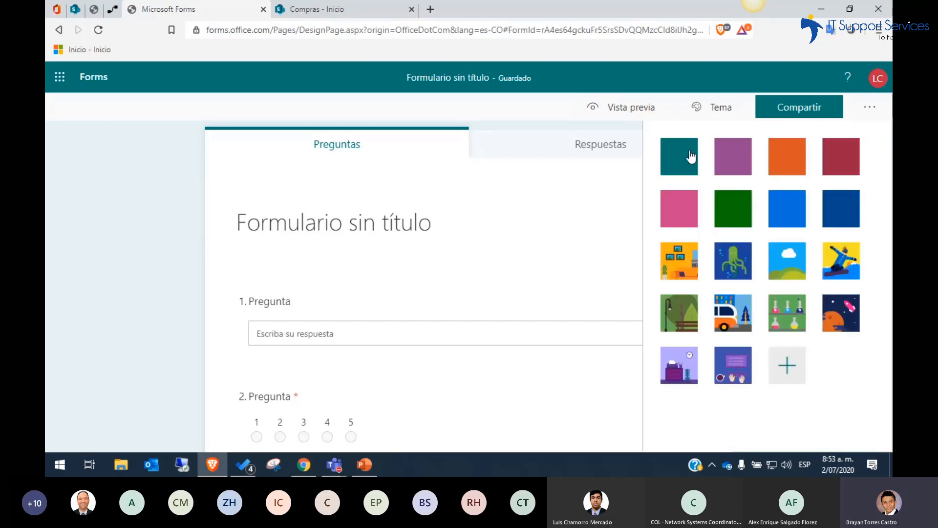
Open the form's sharing options, allow anyone with the link to respond, and copy the response link
{"action": "left_click", "coordinate": [799, 118]}
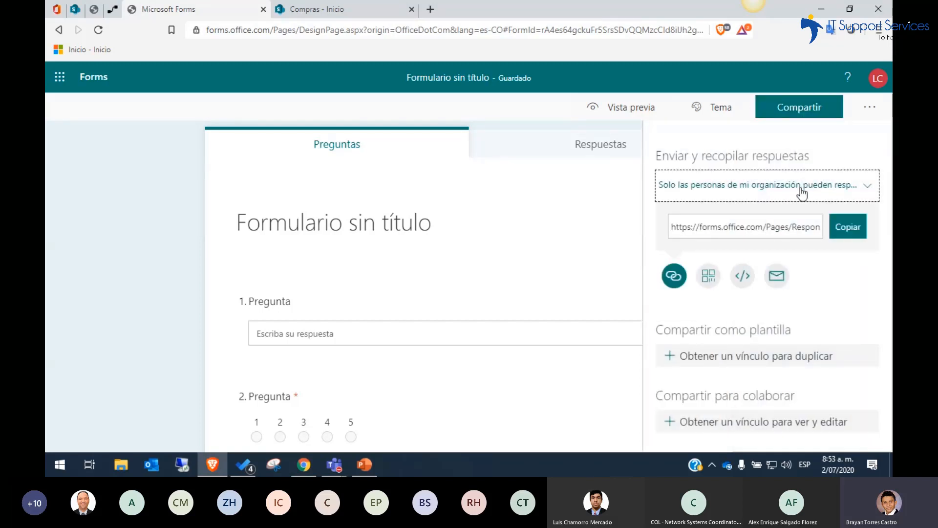
{"action": "left_click", "coordinate": [827, 200]}
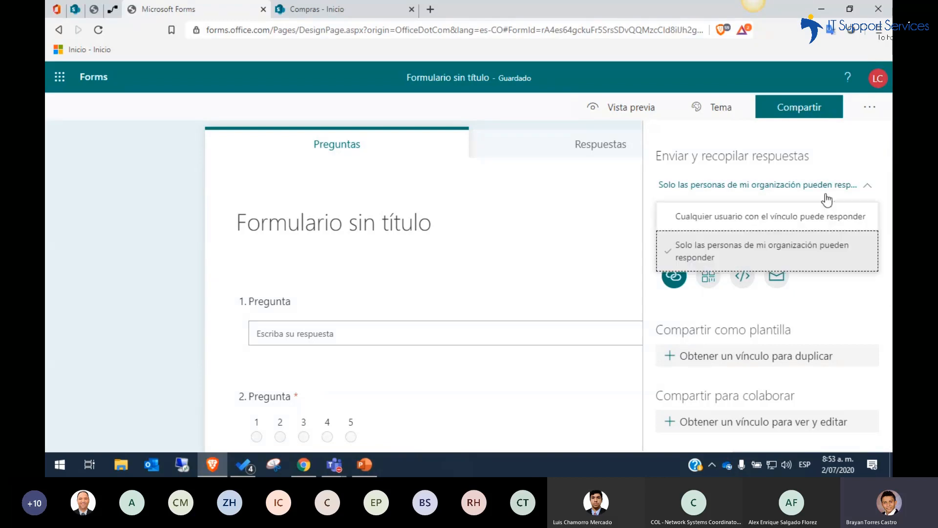
{"action": "left_click", "coordinate": [756, 220]}
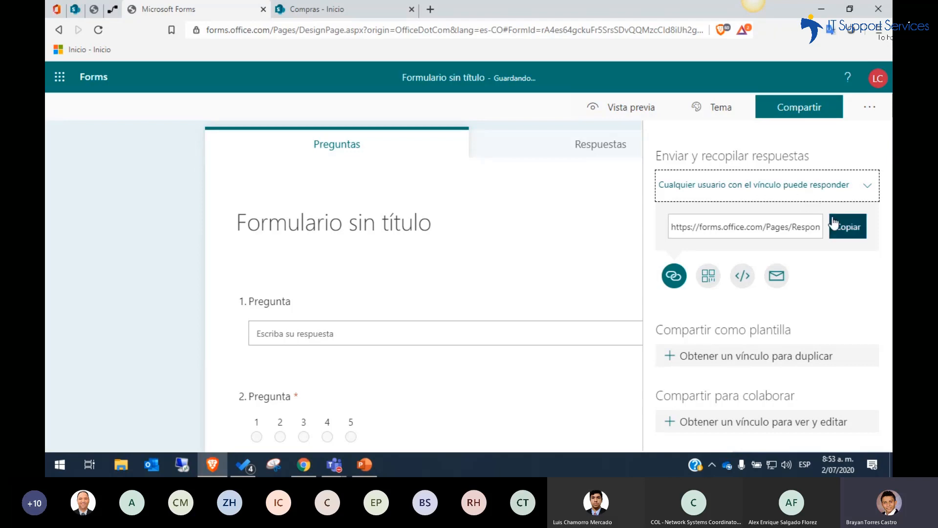
{"action": "left_click", "coordinate": [840, 187]}
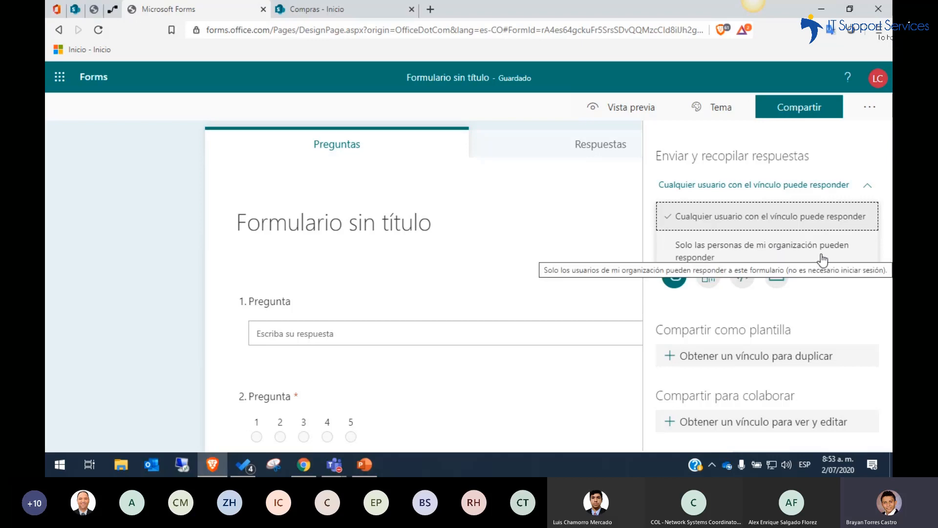
{"action": "left_click", "coordinate": [867, 311]}
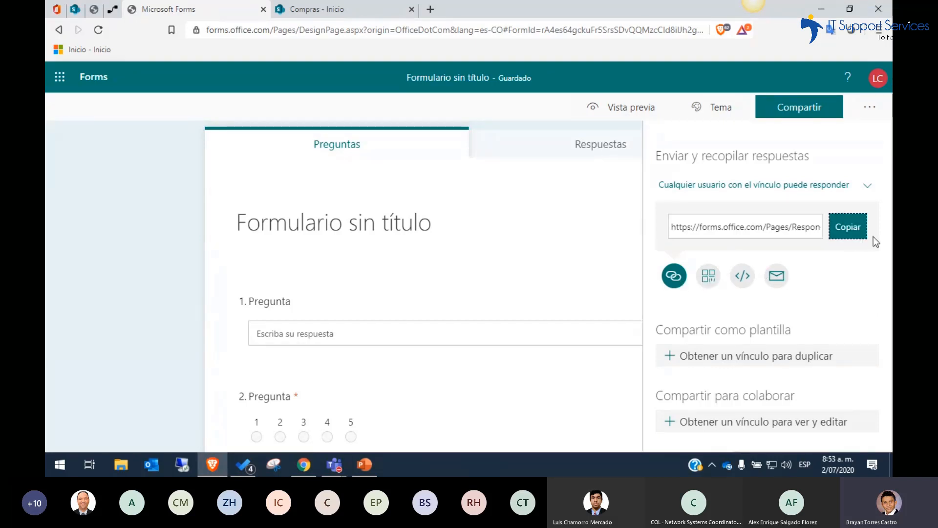
{"action": "left_click", "coordinate": [847, 235]}
Look through the other ways of distributing the form: QR code, embed code for a web page, and e-mail
{"action": "mouse_move", "coordinate": [344, 464]}
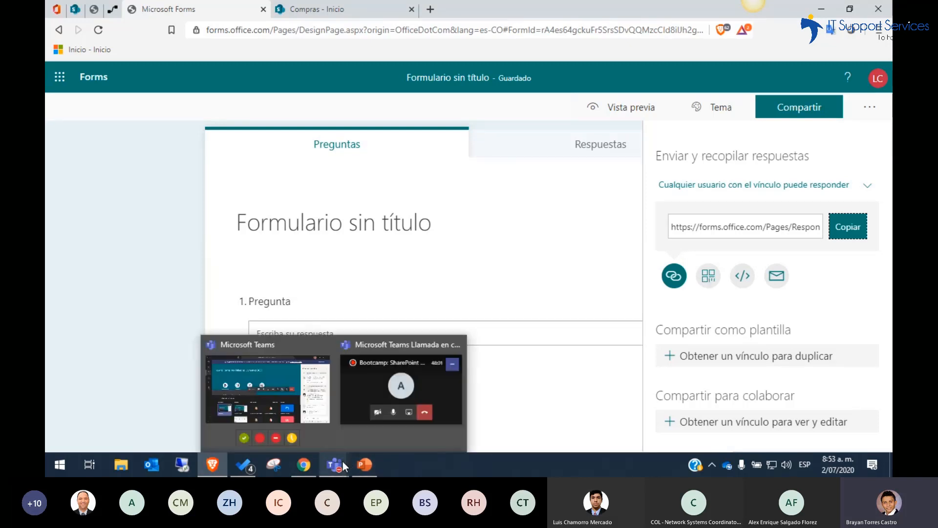
{"action": "left_click", "coordinate": [710, 280]}
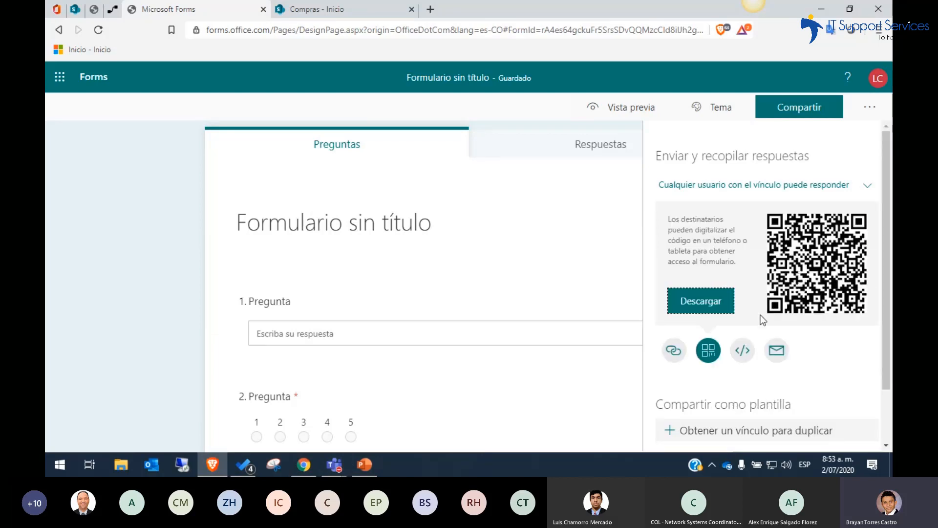
{"action": "left_click", "coordinate": [744, 351]}
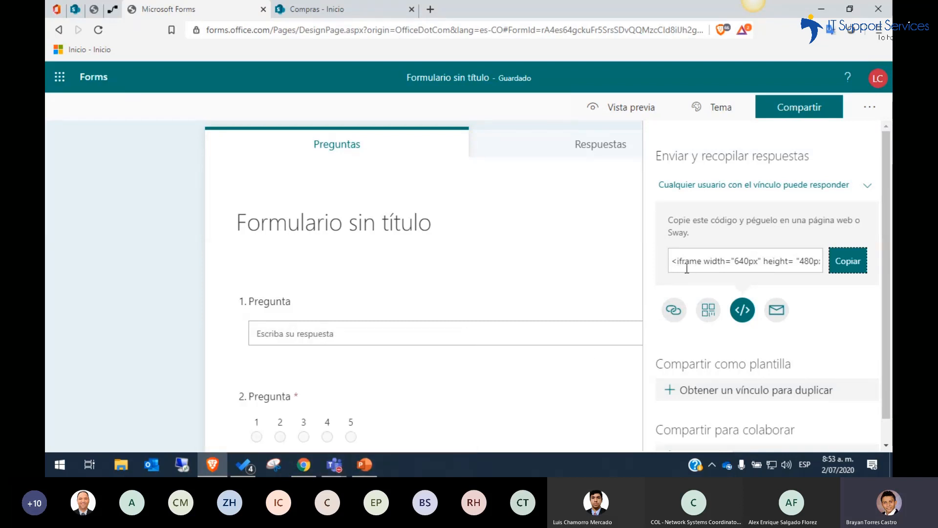
{"action": "left_click_drag", "start_coordinate": [673, 261], "coordinate": [818, 263]}
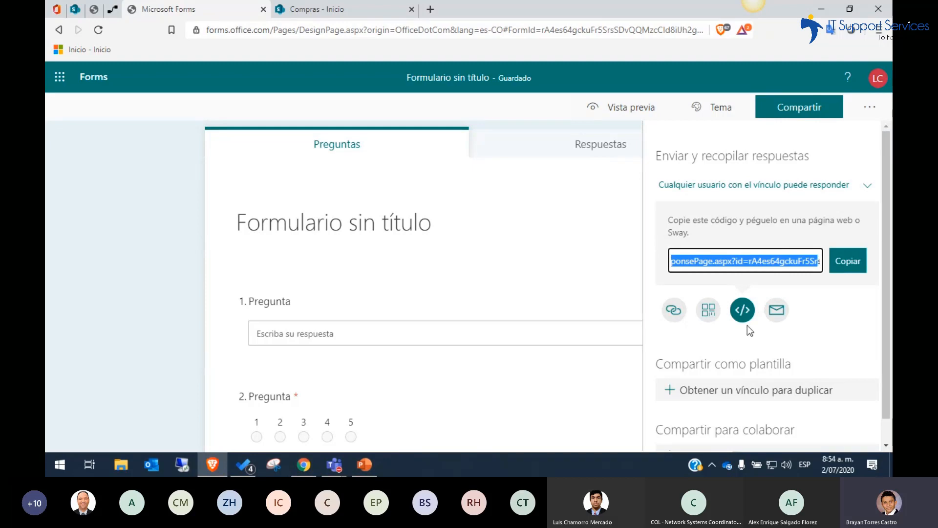
{"action": "left_click", "coordinate": [778, 313]}
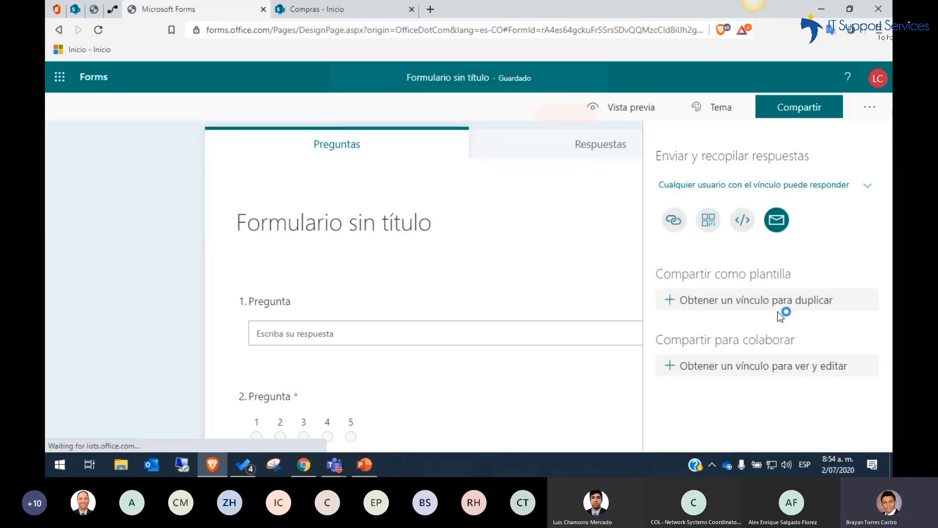
{"action": "left_click", "coordinate": [573, 121]}
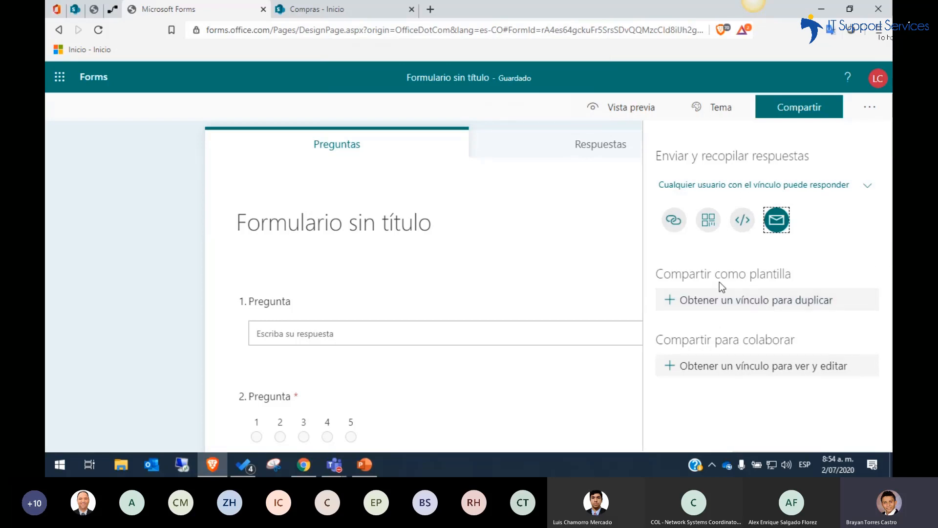
Generate a template link for duplicating the form and a collaboration link for viewing and editing it
{"action": "left_click", "coordinate": [772, 303]}
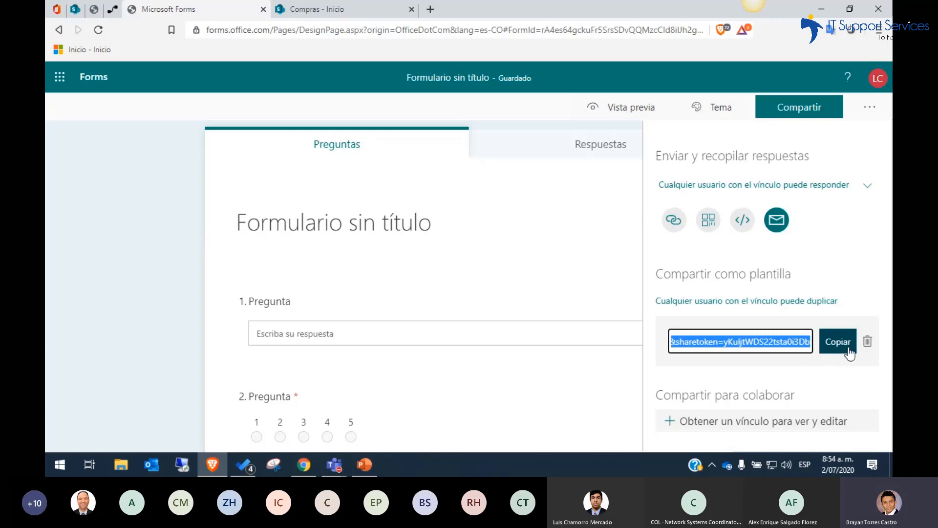
{"action": "left_click", "coordinate": [743, 423]}
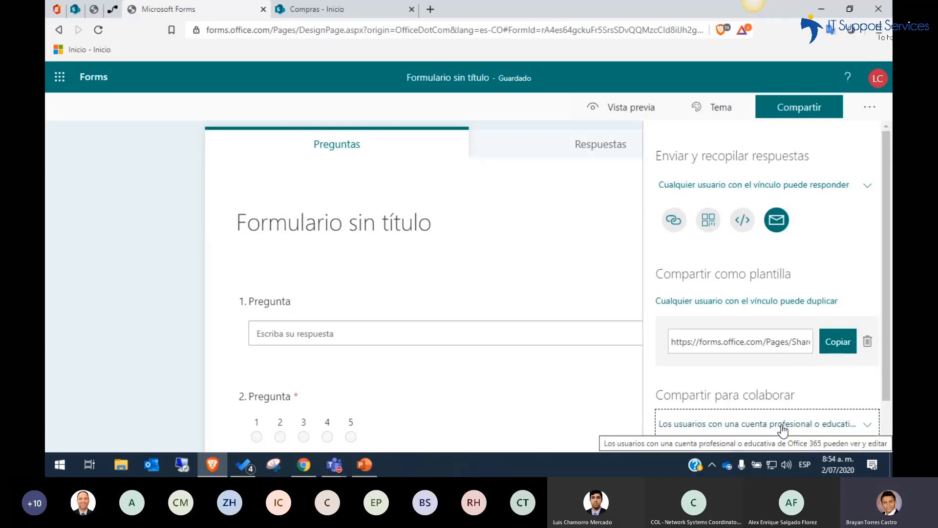
{"action": "left_click_drag", "start_coordinate": [887, 374], "coordinate": [885, 425]}
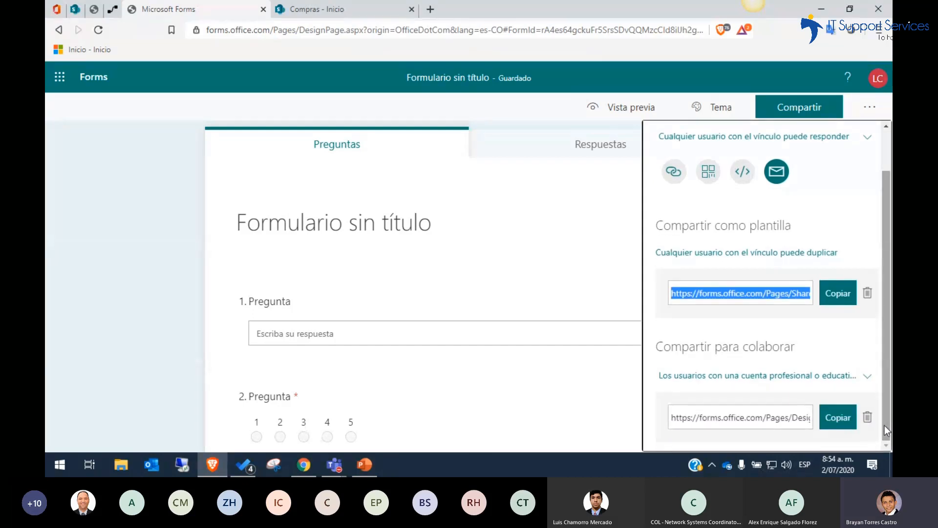
{"action": "left_click_drag", "start_coordinate": [888, 363], "coordinate": [887, 265]}
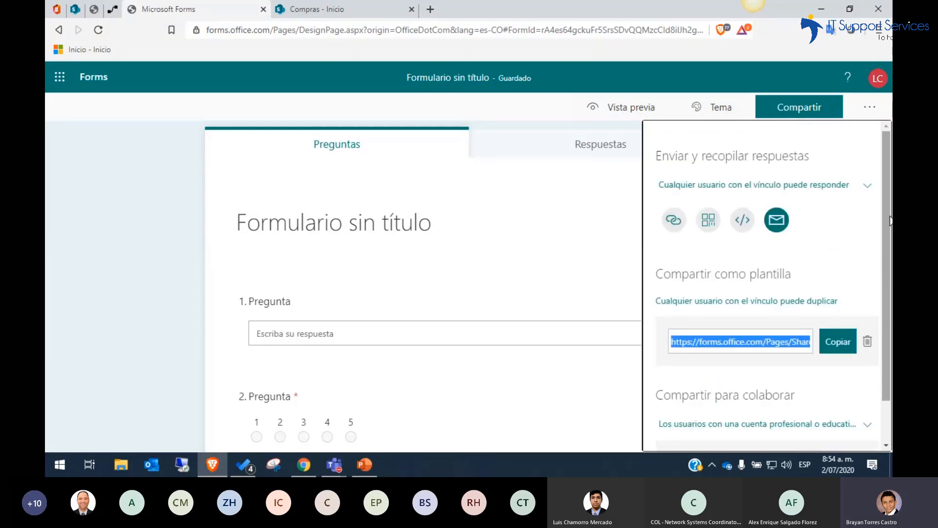
Open the form's settings and restrict responses to "Solo las personas de mi organización pueden responder"
{"action": "left_click", "coordinate": [868, 112]}
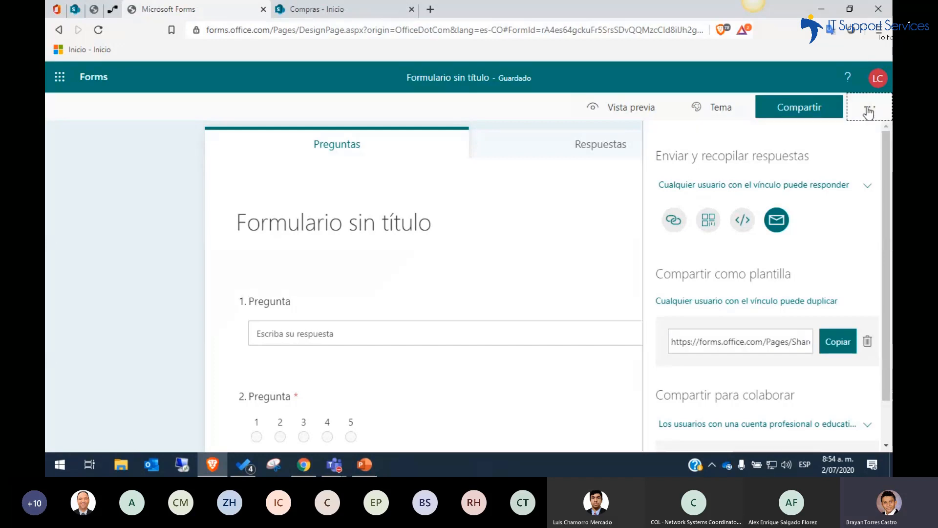
{"action": "left_click", "coordinate": [805, 139]}
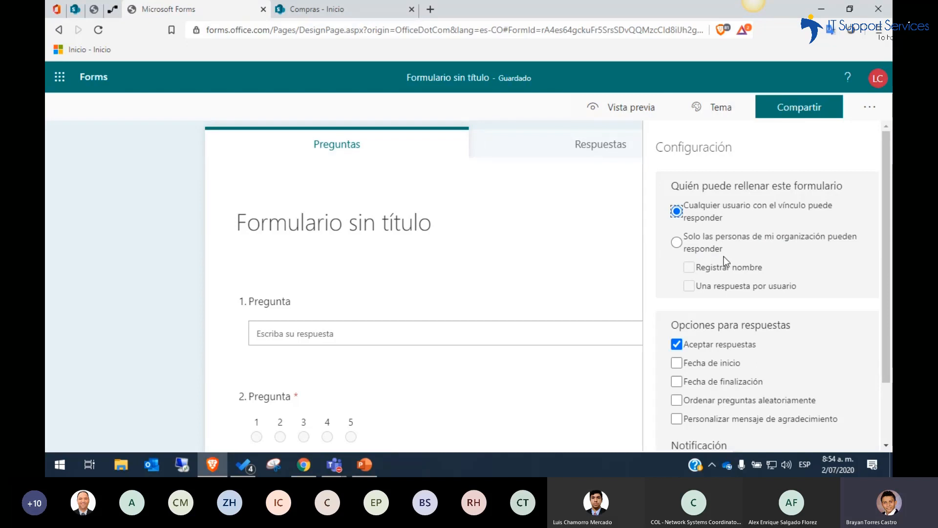
{"action": "left_click", "coordinate": [677, 243]}
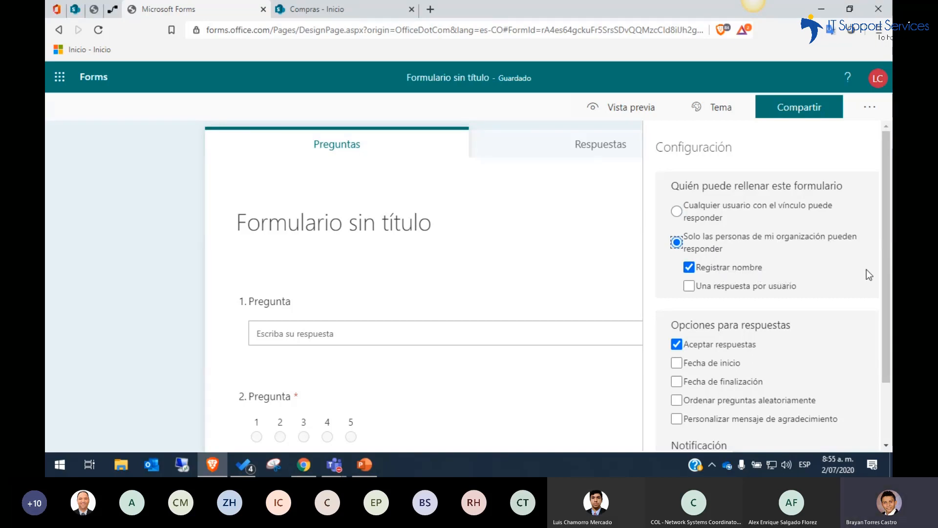
Enable the option "Personalizar mensaje de agradecimiento" and open its message text for editing
{"action": "left_click_drag", "start_coordinate": [885, 265], "coordinate": [881, 332]}
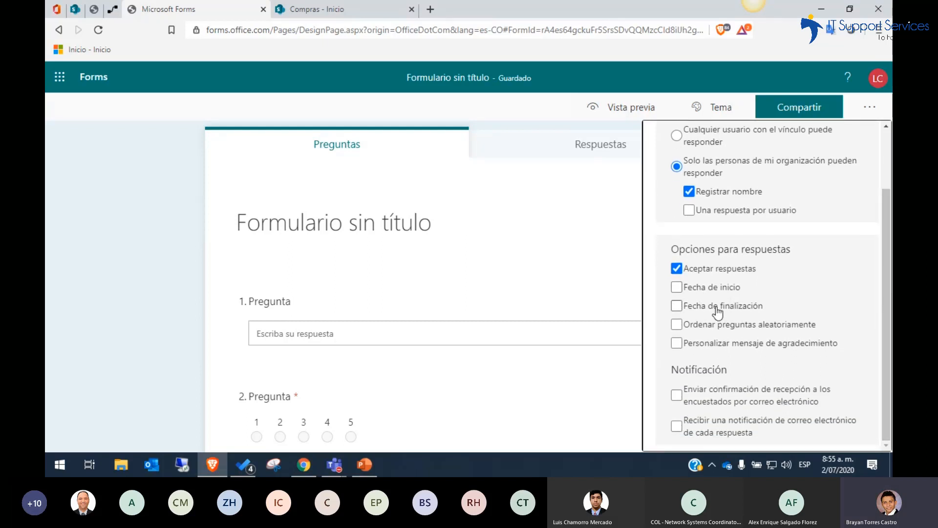
{"action": "left_click", "coordinate": [760, 348]}
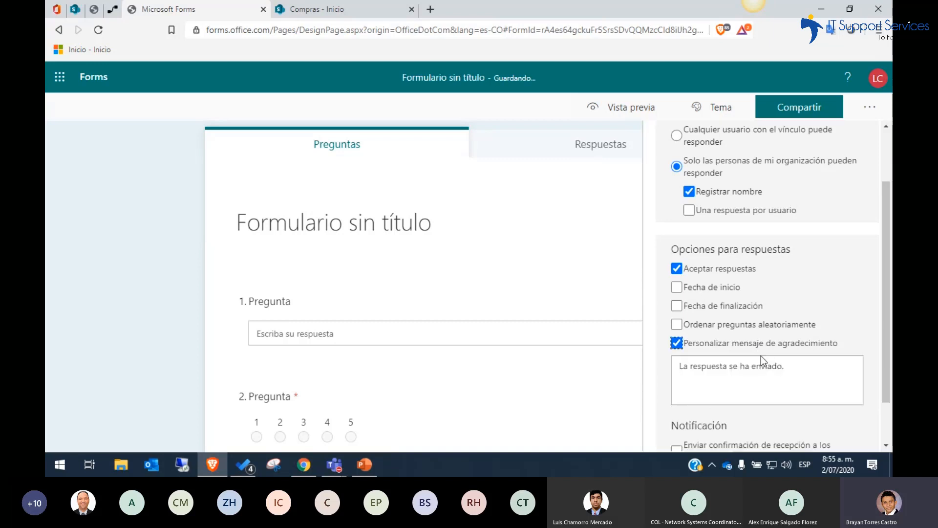
{"action": "left_click", "coordinate": [755, 372]}
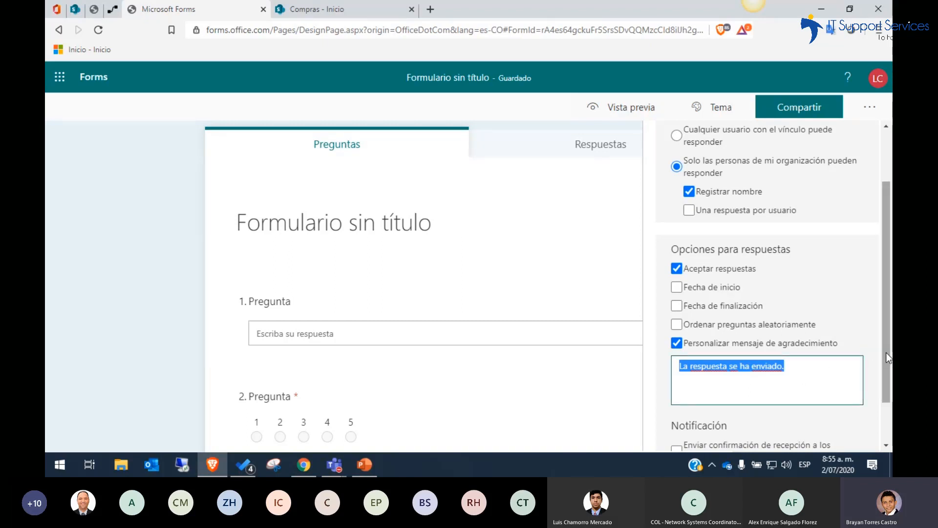
{"action": "left_click_drag", "start_coordinate": [886, 353], "coordinate": [886, 388]}
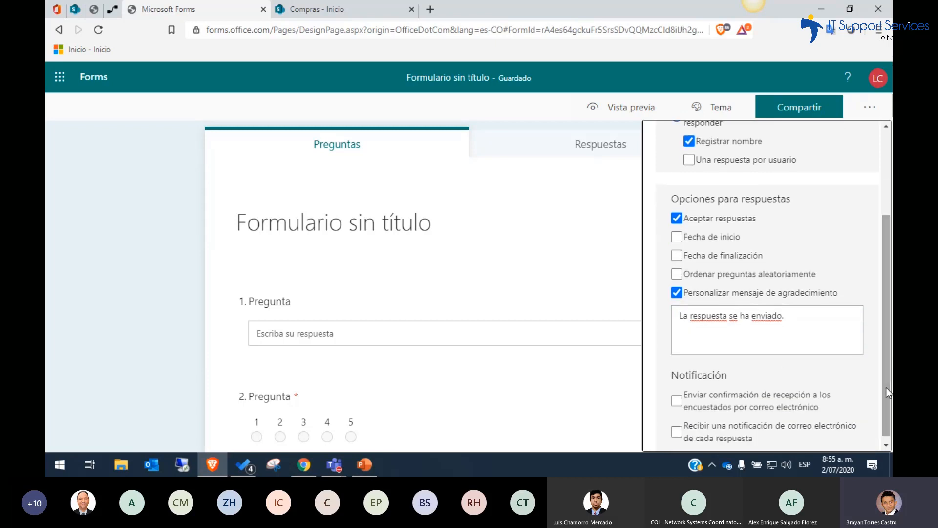
{"action": "left_click", "coordinate": [793, 333]}
{"action": "left_click", "coordinate": [819, 334]}
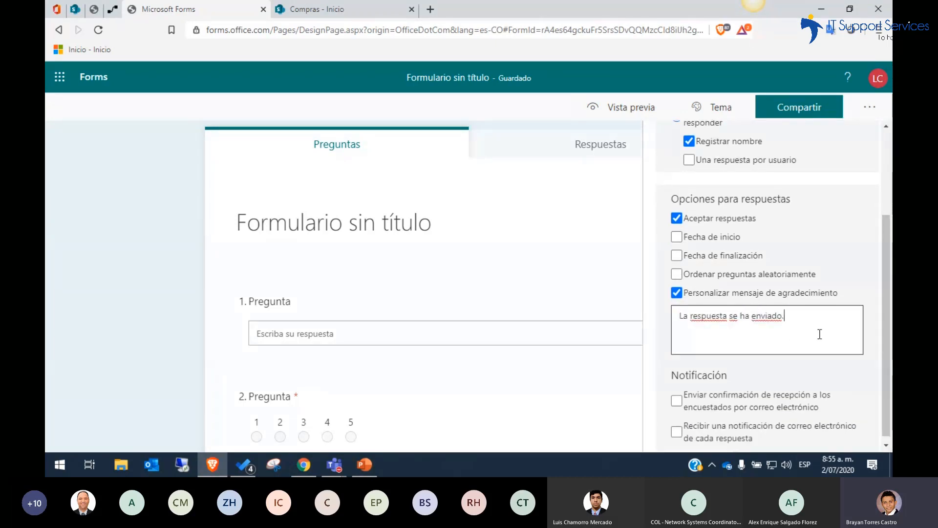
Enable sending respondents an e-mail receipt of their answers and review the form's settings
{"action": "left_click_drag", "start_coordinate": [889, 337], "coordinate": [889, 358]}
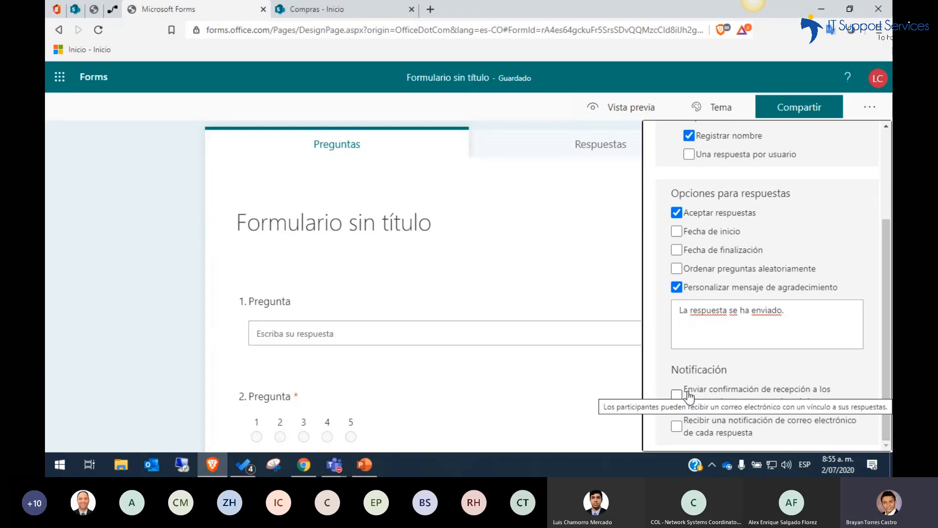
{"action": "left_click", "coordinate": [677, 396]}
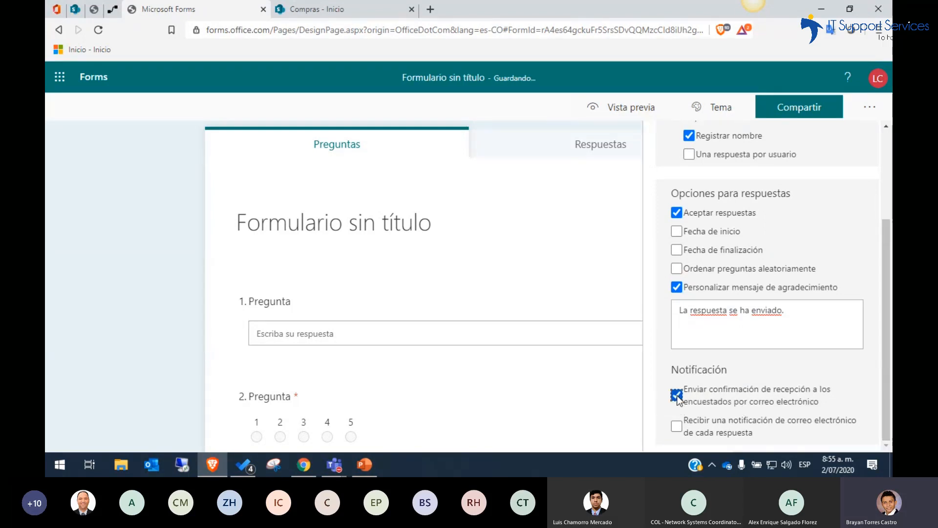
{"action": "left_click_drag", "start_coordinate": [884, 363], "coordinate": [881, 391]}
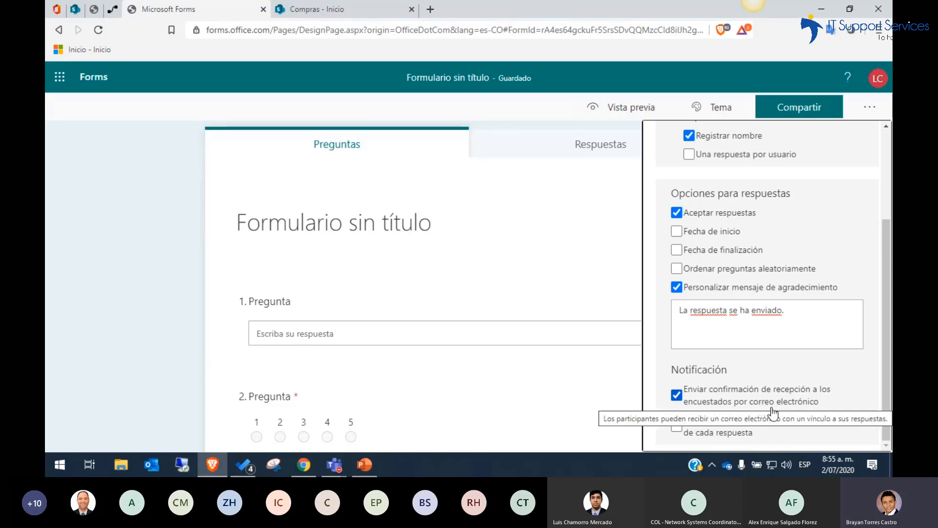
{"action": "scroll", "coordinate": [889, 362], "scroll_direction": "up", "scroll_amount": 1}
{"action": "scroll", "coordinate": [889, 362], "scroll_direction": "up", "scroll_amount": 4}
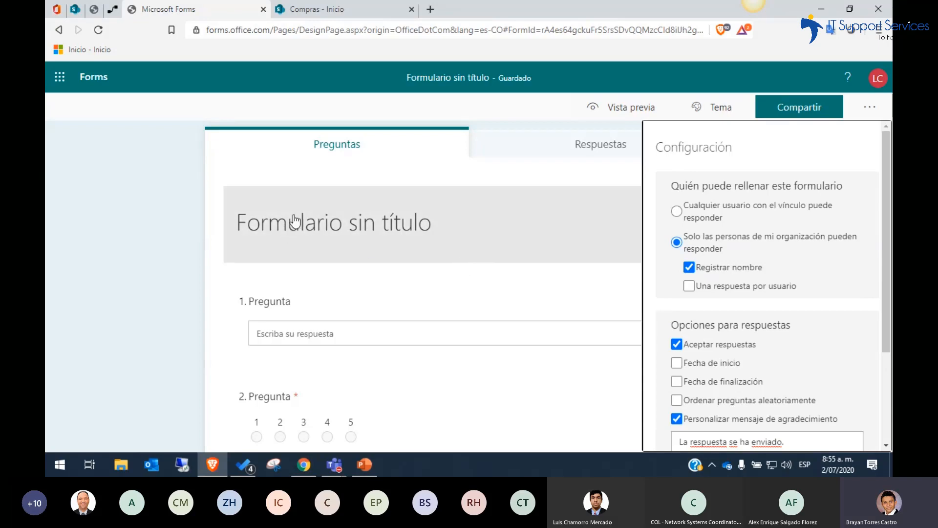
Switch to the Microsoft Teams meeting window and stop sharing the screen
{"action": "mouse_move", "coordinate": [337, 465]}
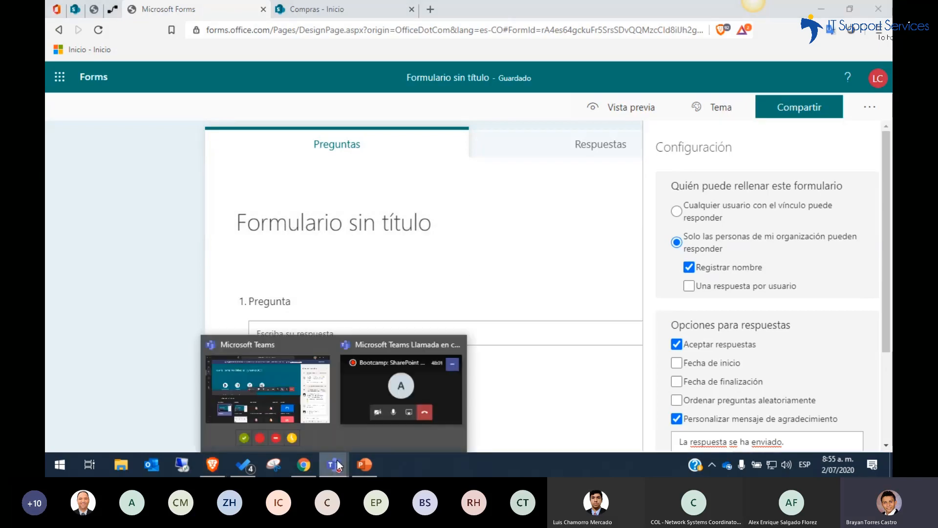
{"action": "left_click", "coordinate": [298, 380]}
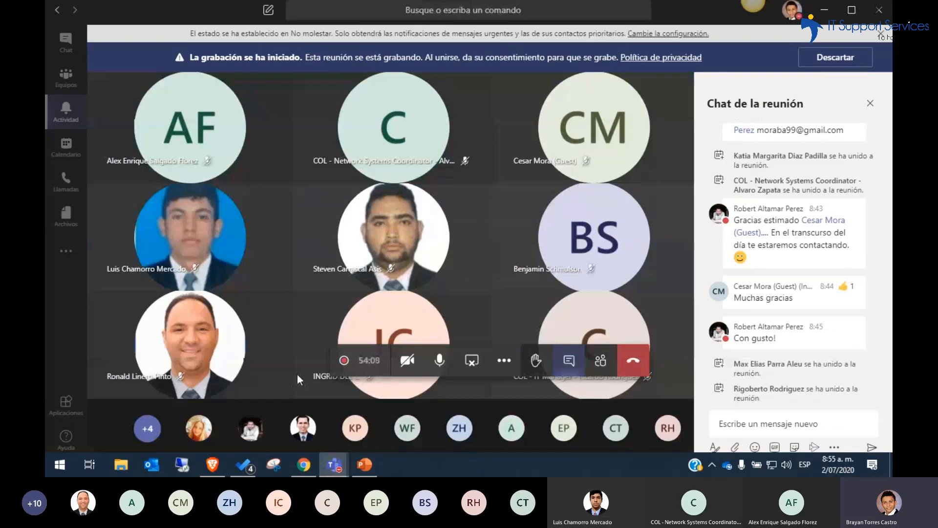
{"action": "left_click", "coordinate": [504, 361]}
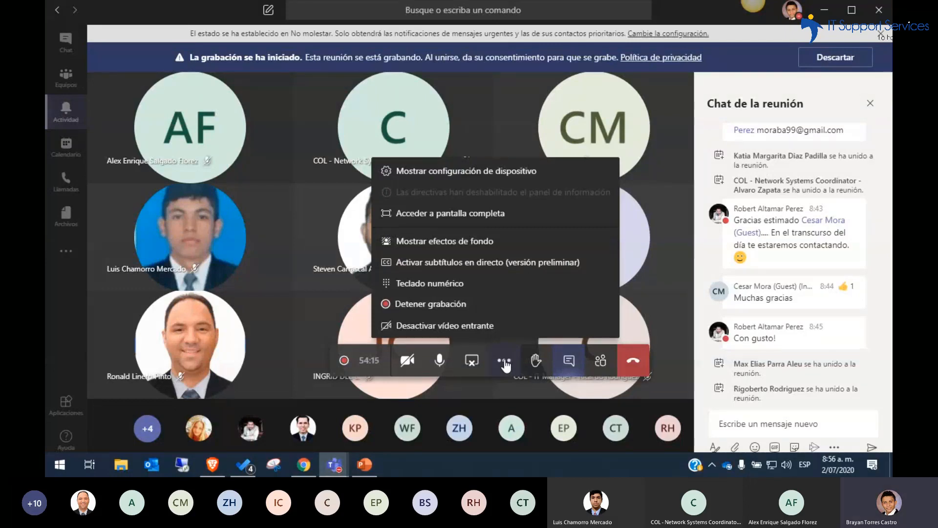
{"action": "left_click", "coordinate": [472, 362]}
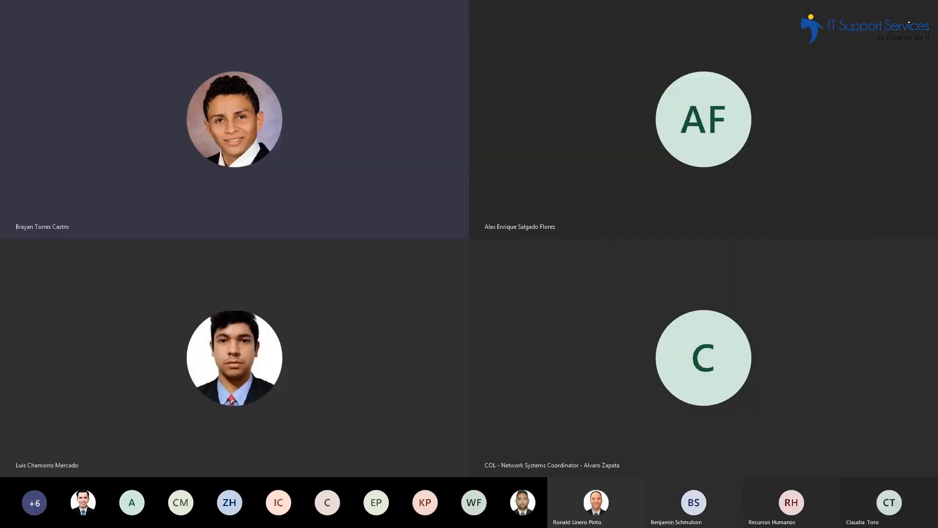
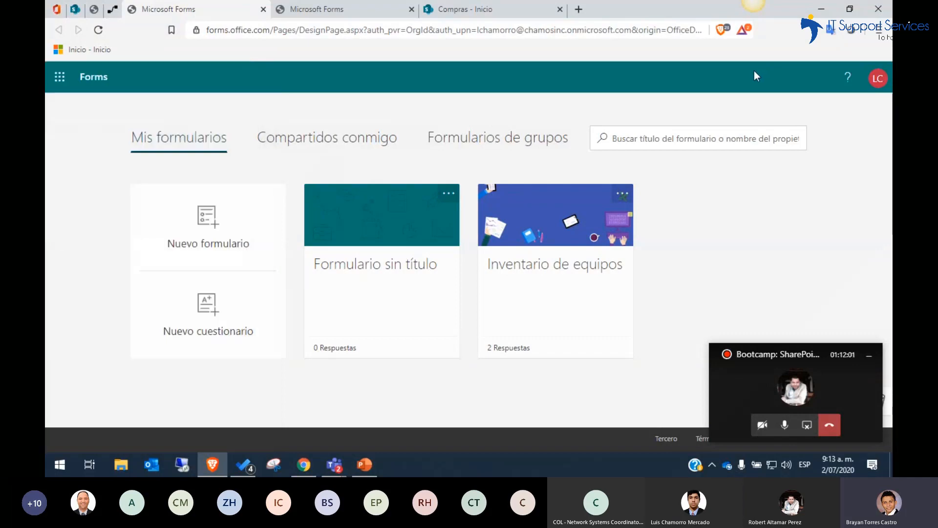
Open the "Inventario de equipos" form and look through its questions from "Nombre" to "Disco Duro"
{"action": "left_click", "coordinate": [488, 212]}
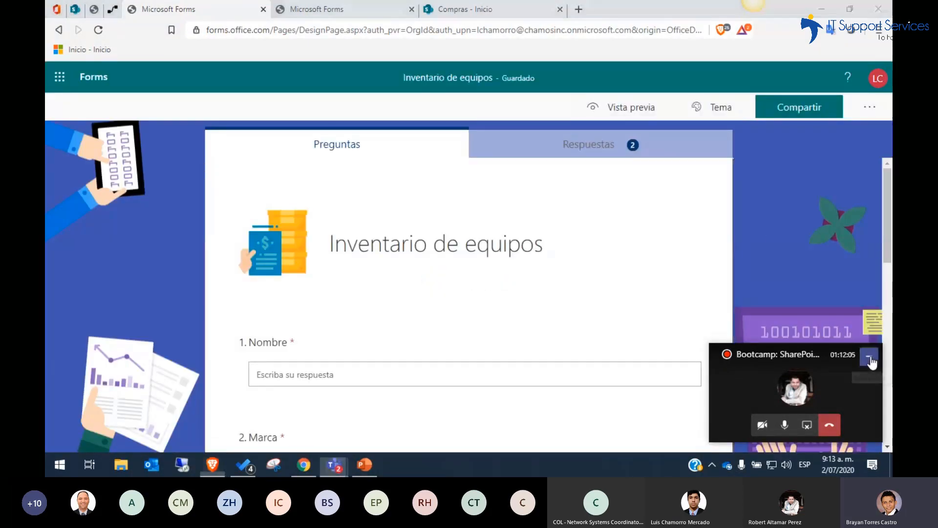
{"action": "left_click", "coordinate": [869, 355]}
{"action": "mouse_move", "coordinate": [888, 264]}
{"action": "left_mouse_down"}
{"action": "mouse_move", "coordinate": [891, 308]}
{"action": "mouse_move", "coordinate": [892, 229]}
{"action": "mouse_move", "coordinate": [889, 345]}
{"action": "mouse_move", "coordinate": [888, 279]}
{"action": "left_mouse_up"}
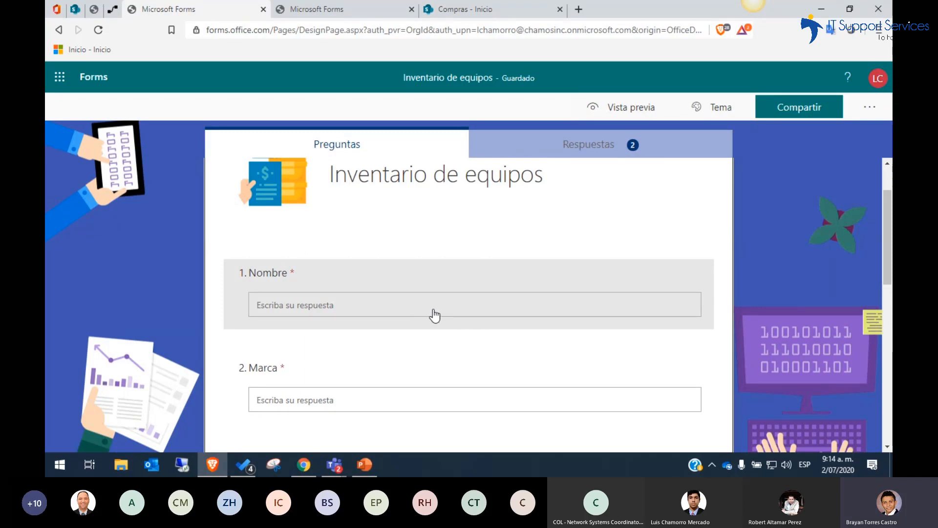
{"action": "left_click_drag", "start_coordinate": [883, 249], "coordinate": [887, 341]}
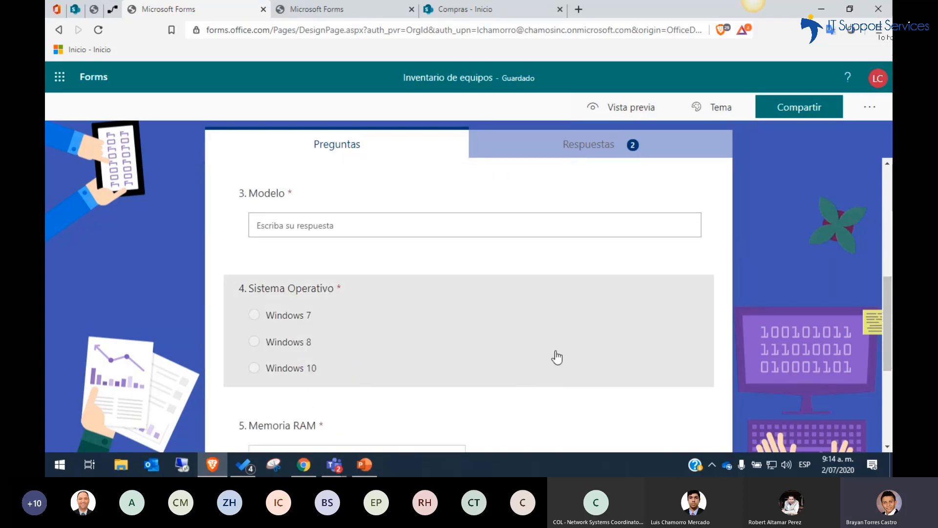
{"action": "left_click_drag", "start_coordinate": [887, 323], "coordinate": [886, 353]}
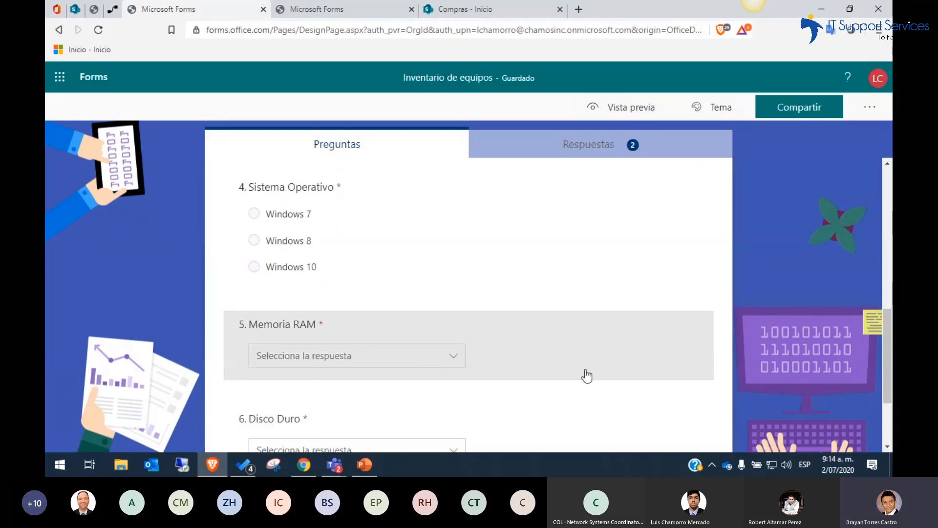
{"action": "left_click_drag", "start_coordinate": [887, 358], "coordinate": [885, 377]}
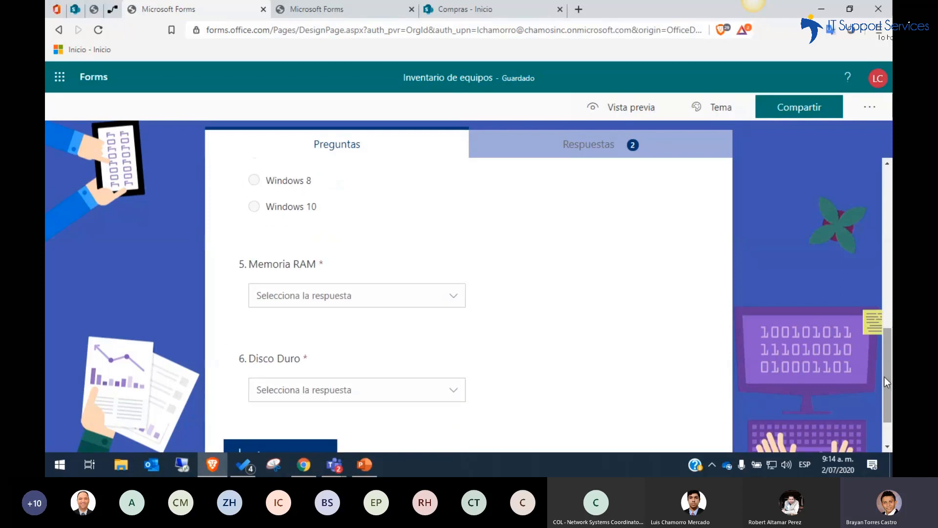
Open the form's responses and review the individual results of respondents 1 and 2, returning to the response summary
{"action": "left_click", "coordinate": [582, 150]}
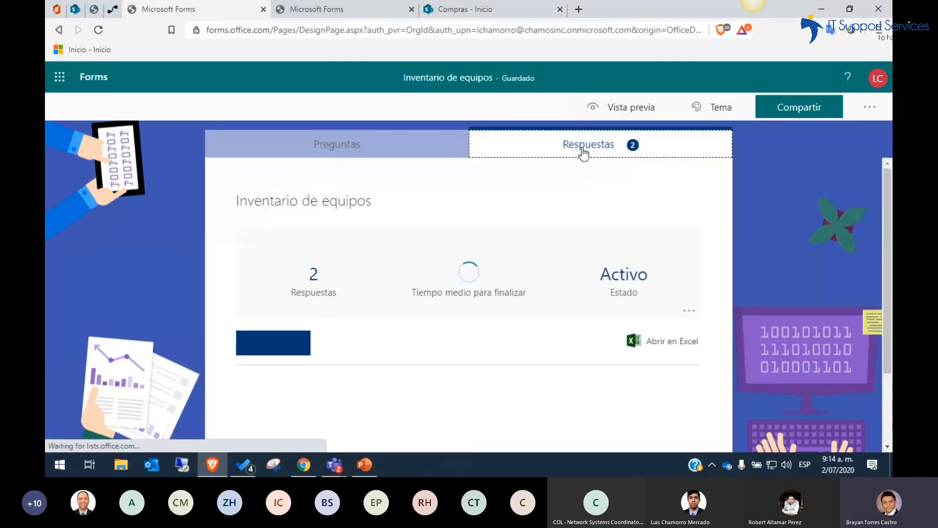
{"action": "mouse_move", "coordinate": [887, 234]}
{"action": "left_mouse_down"}
{"action": "mouse_move", "coordinate": [888, 288]}
{"action": "mouse_move", "coordinate": [887, 233]}
{"action": "left_mouse_up"}
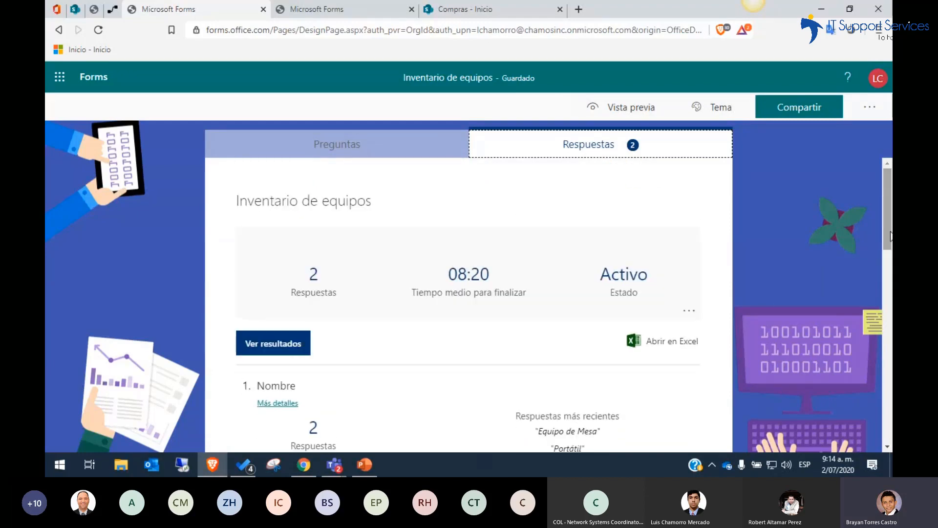
{"action": "left_click", "coordinate": [274, 355]}
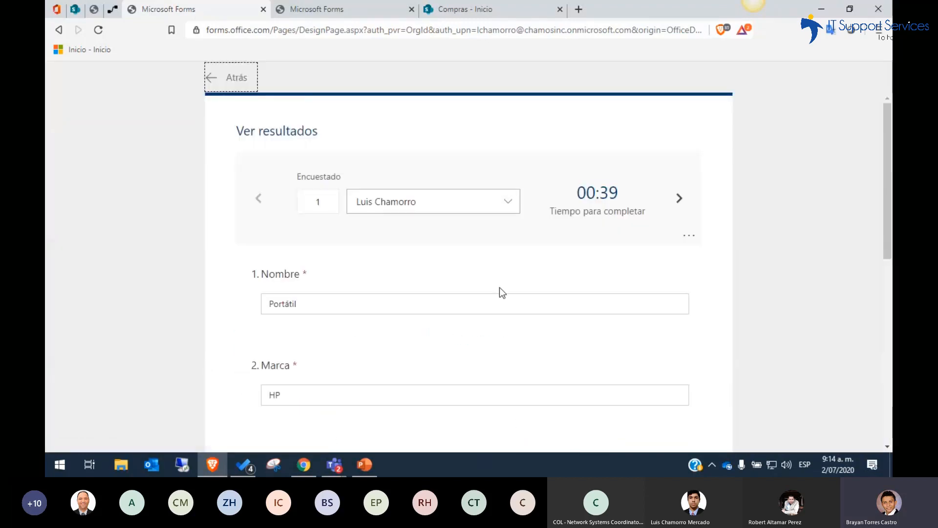
{"action": "mouse_move", "coordinate": [885, 180]}
{"action": "left_mouse_down"}
{"action": "mouse_move", "coordinate": [888, 356]}
{"action": "mouse_move", "coordinate": [891, 193]}
{"action": "left_mouse_up"}
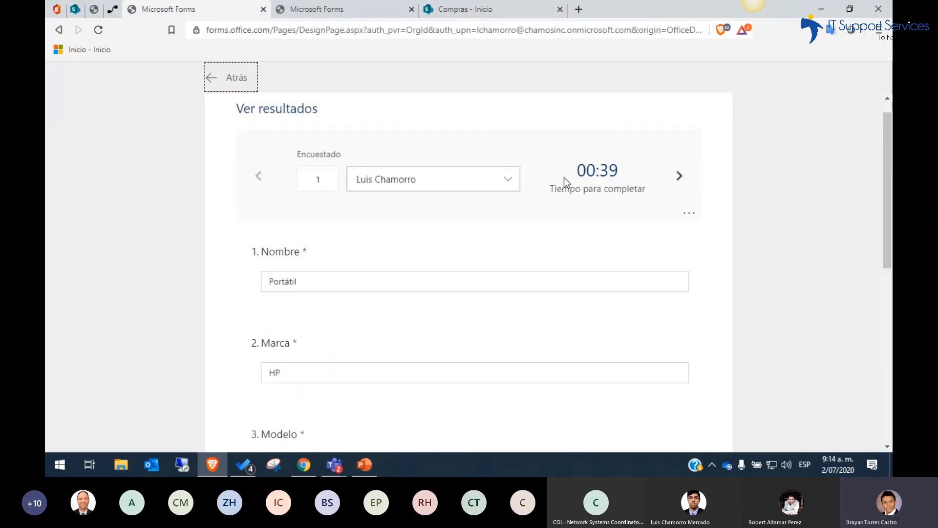
{"action": "left_click", "coordinate": [510, 182]}
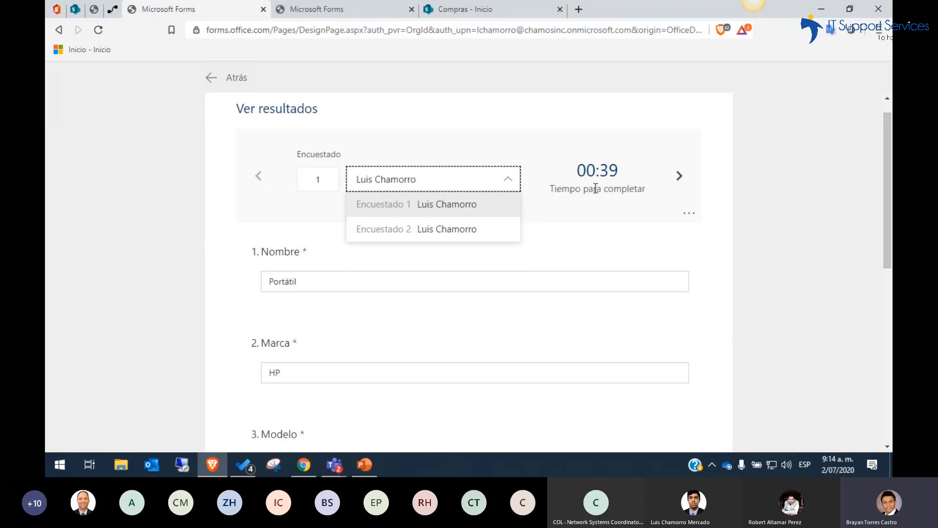
{"action": "left_click", "coordinate": [678, 177]}
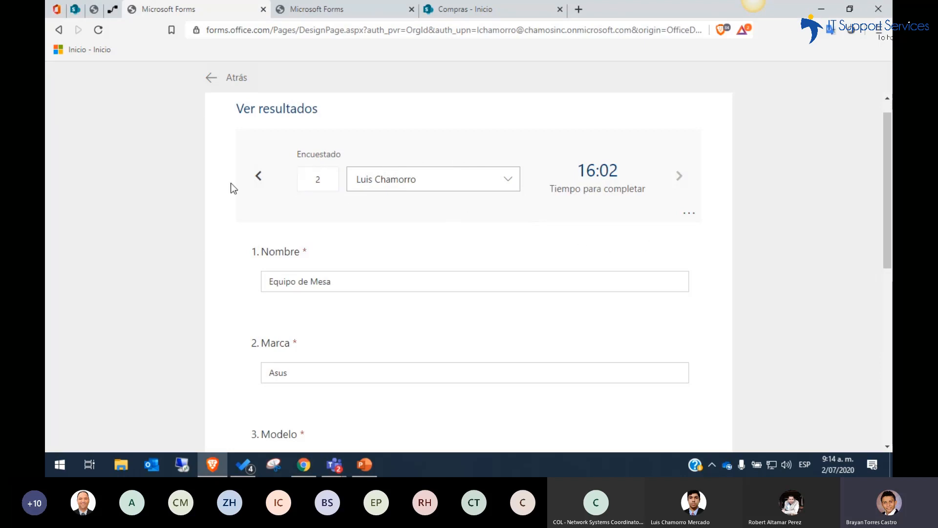
{"action": "left_click", "coordinate": [259, 176]}
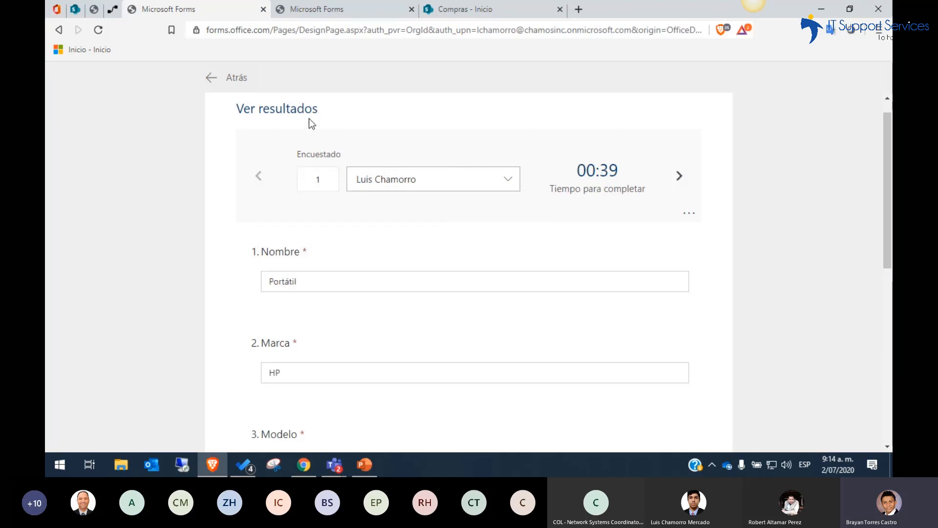
{"action": "left_click", "coordinate": [234, 79]}
Export the "Inventario de equipos" responses to Excel, saving the workbook and opening it
{"action": "left_click", "coordinate": [665, 343]}
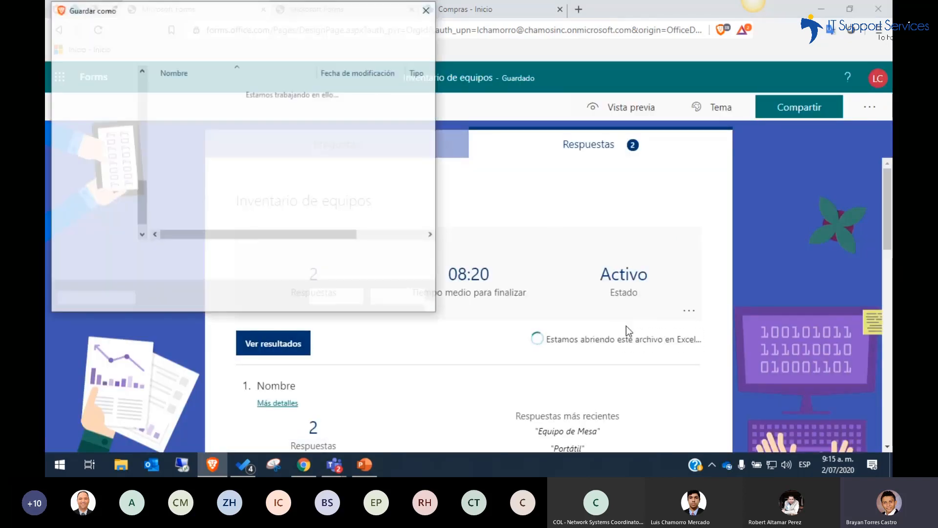
{"action": "left_click", "coordinate": [338, 298]}
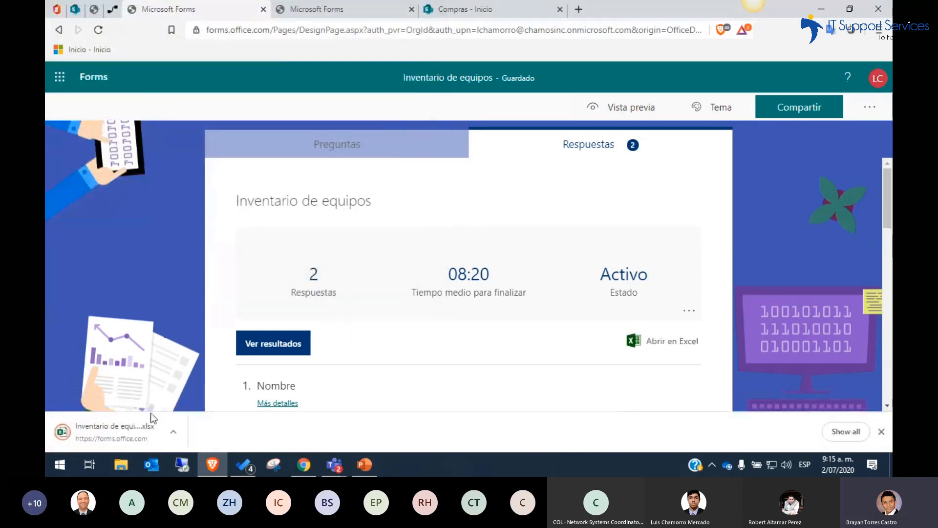
{"action": "left_click", "coordinate": [119, 427]}
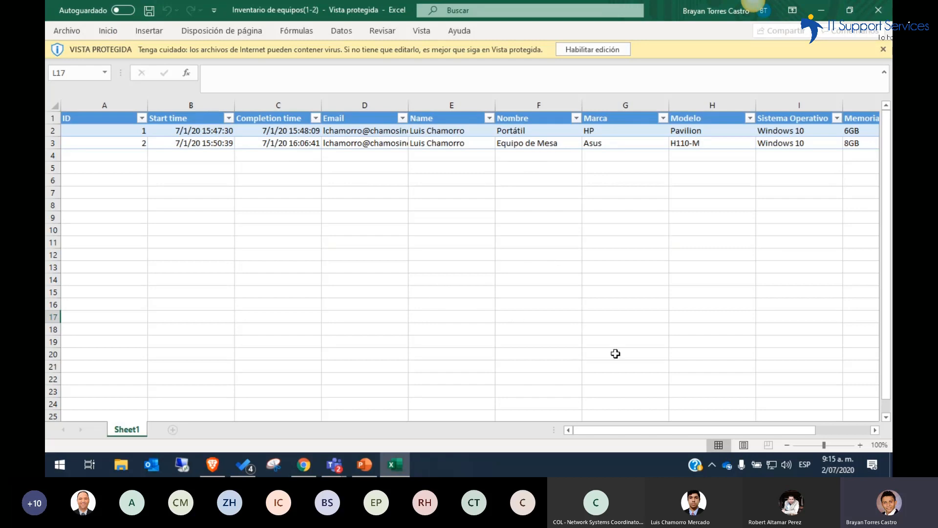
Enable editing on the exported responses workbook and close it
{"action": "left_click_drag", "start_coordinate": [599, 426], "coordinate": [577, 430]}
{"action": "left_click", "coordinate": [588, 53]}
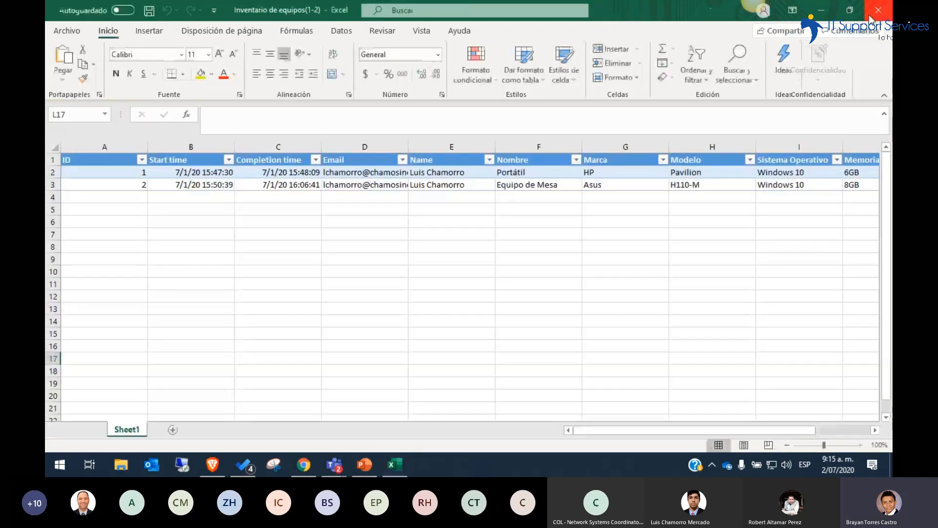
{"action": "left_click", "coordinate": [874, 14]}
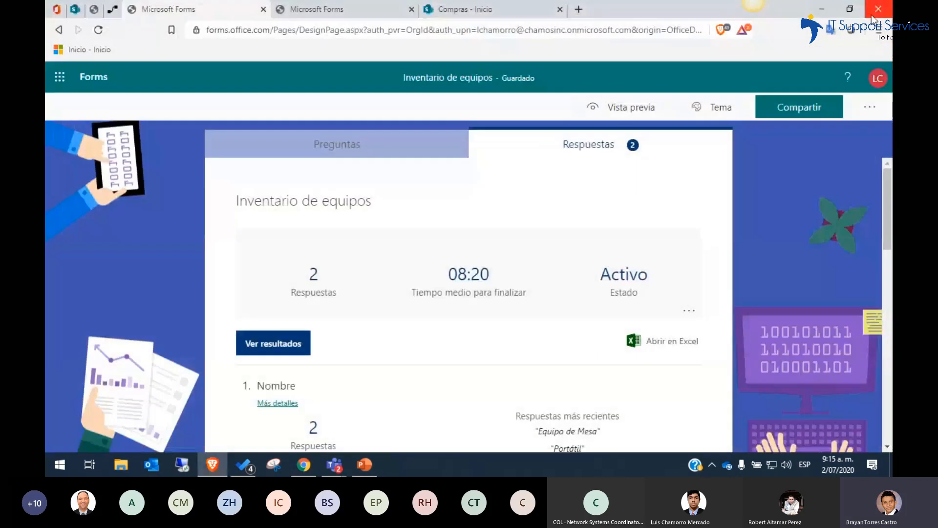
Check the form's preview and copy its response link for people in the organization
{"action": "left_click", "coordinate": [628, 117]}
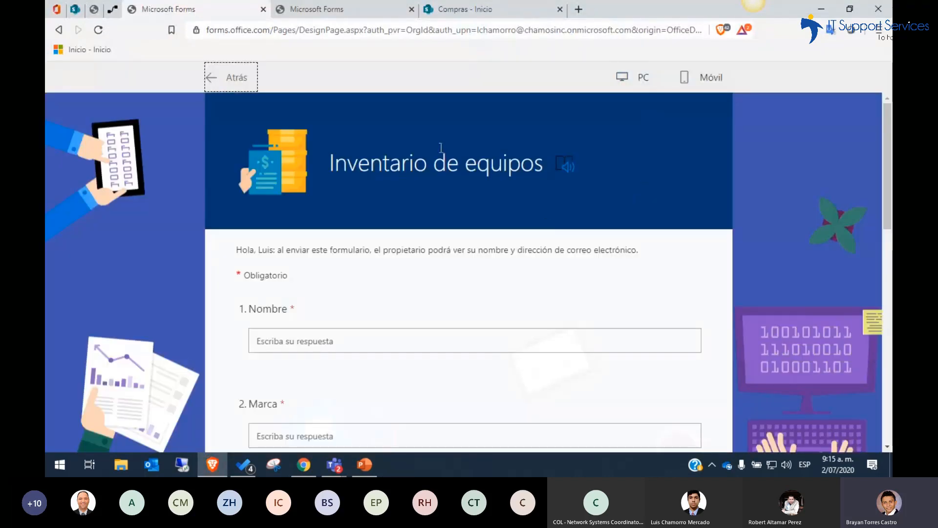
{"action": "left_click", "coordinate": [234, 81]}
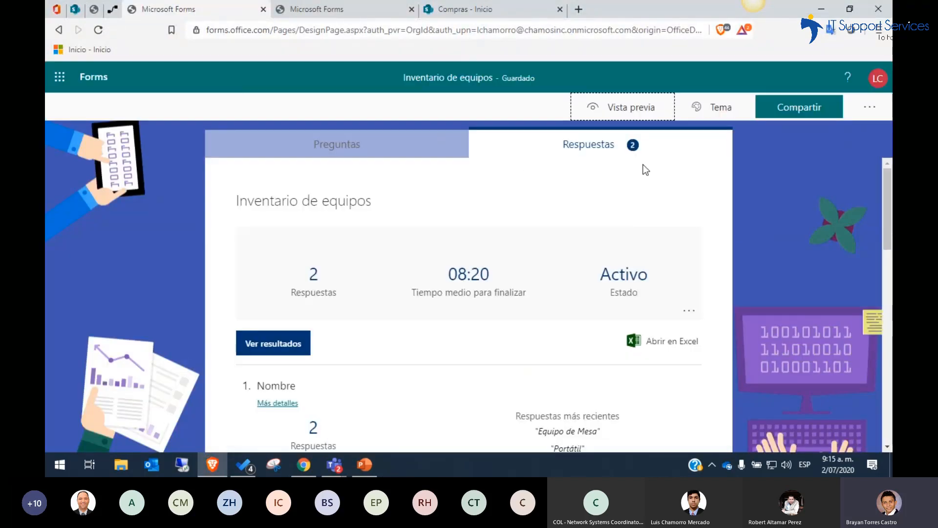
{"action": "left_click", "coordinate": [799, 116]}
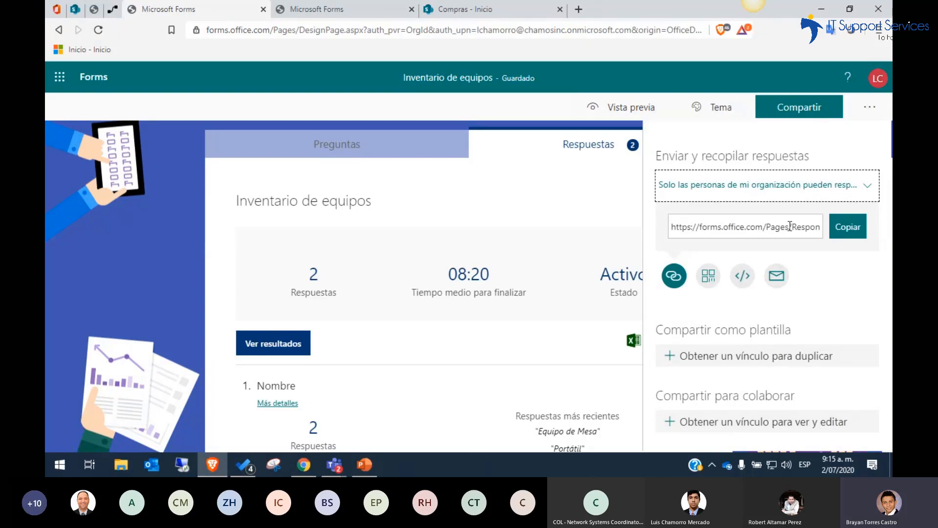
{"action": "left_click", "coordinate": [840, 230]}
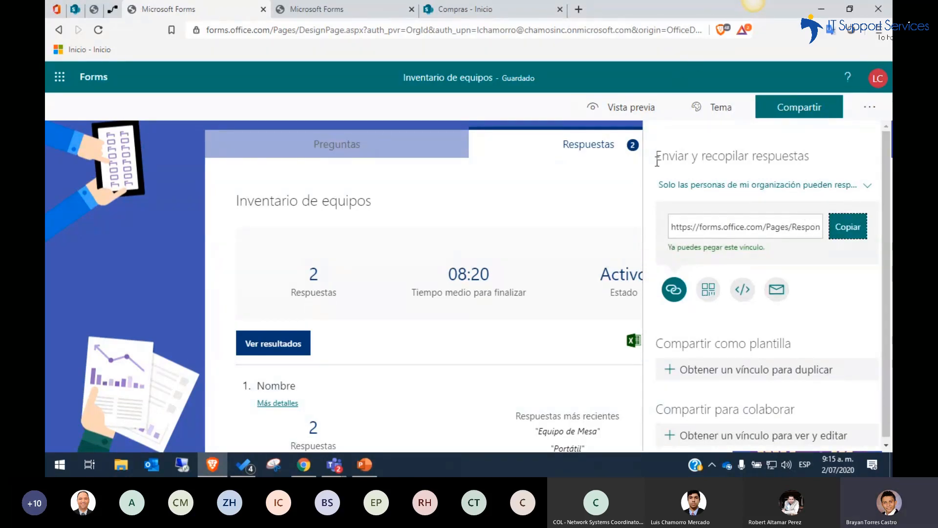
Open the copied response link in a new browser tab
{"action": "left_click", "coordinate": [580, 9]}
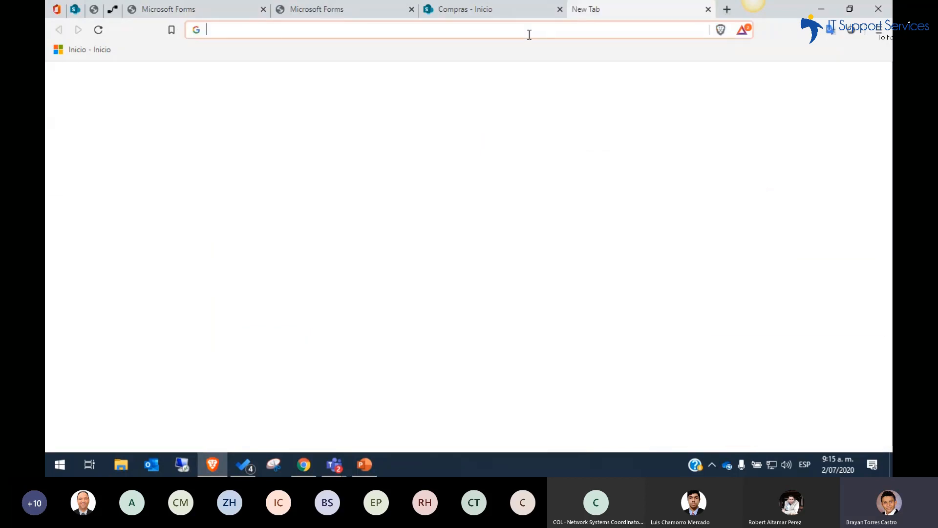
{"action": "key", "text": "ctrl+v"}
{"action": "key", "text": "Return"}
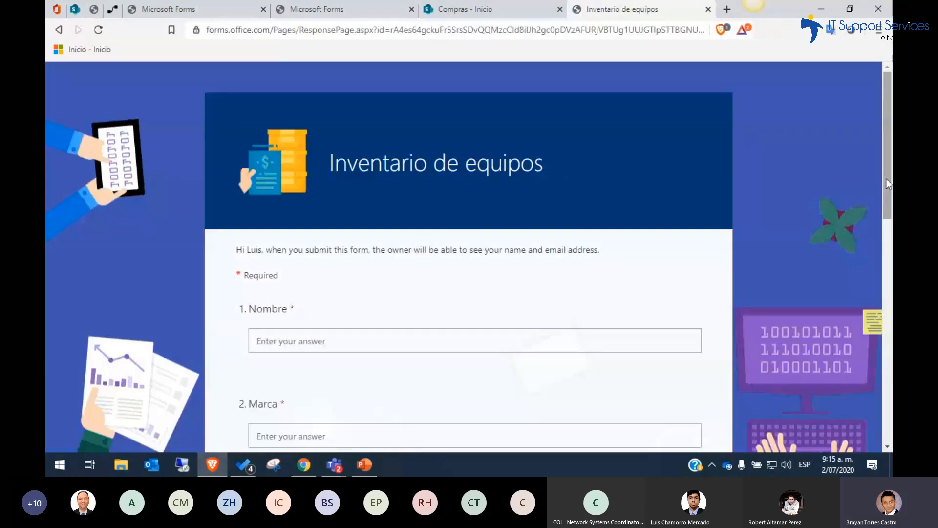
Answer the "Nombre" question of the equipment inventory form with "Probook"
{"action": "left_click_drag", "start_coordinate": [887, 178], "coordinate": [887, 218]}
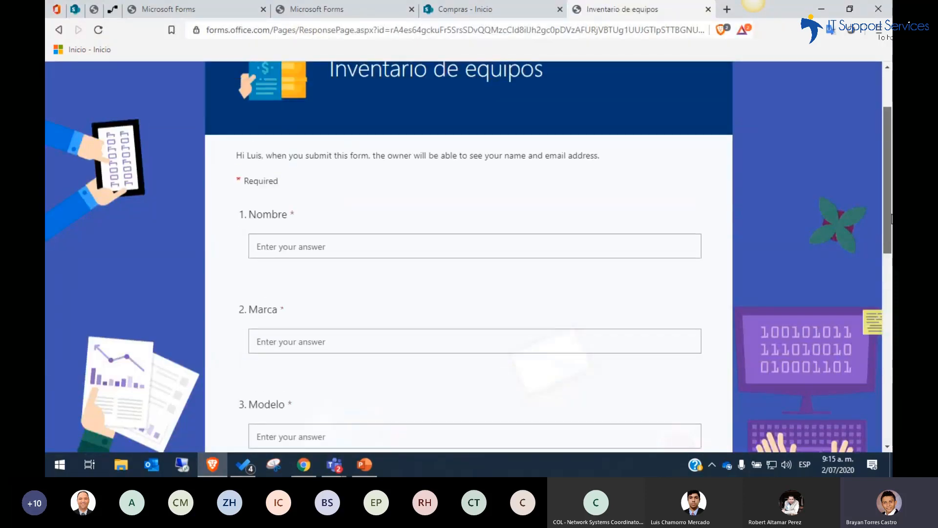
{"action": "left_click", "coordinate": [386, 244]}
{"action": "type", "text": "HP"}
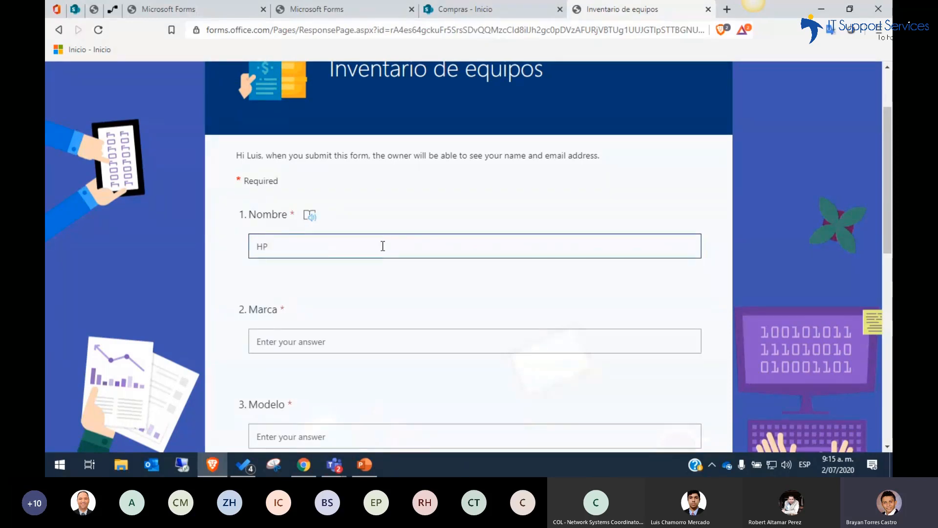
{"action": "key", "text": "BackSpace"}
{"action": "key", "text": "BackSpace"}
{"action": "type", "text": "Probook"}
Fill in "Marca" with "hp" and "Modelo" with "4440s"
{"action": "left_click", "coordinate": [299, 341]}
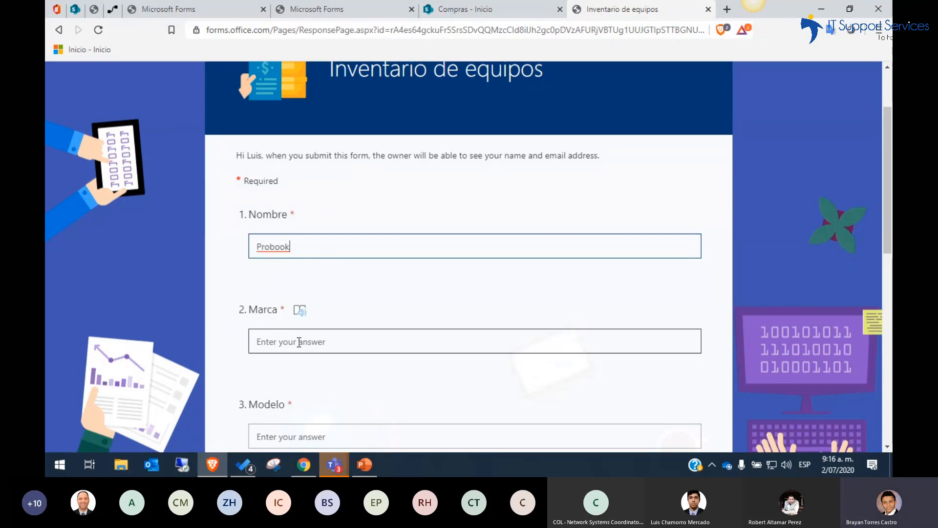
{"action": "type", "text": "hp"}
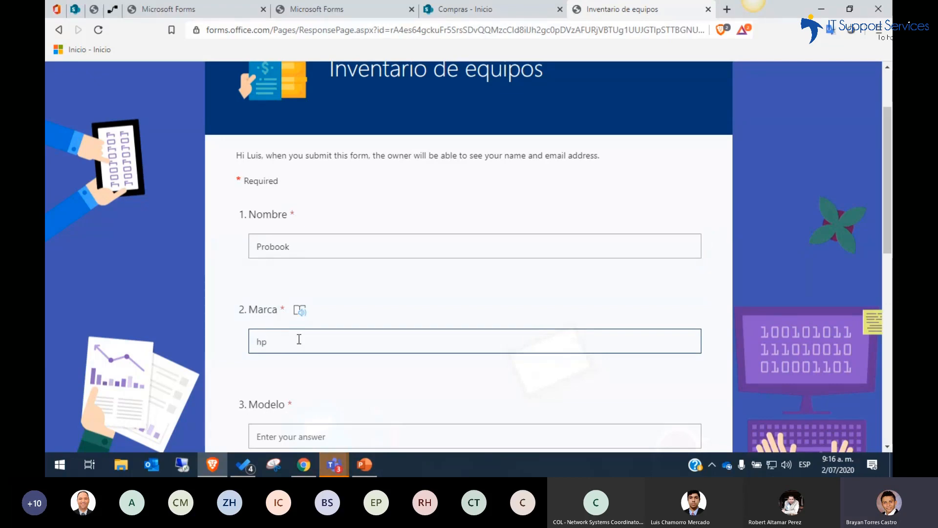
{"action": "scroll", "coordinate": [889, 243], "scroll_direction": "down", "scroll_amount": 2}
{"action": "type", "text": "p"}
{"action": "scroll", "coordinate": [891, 243], "scroll_direction": "down", "scroll_amount": 1}
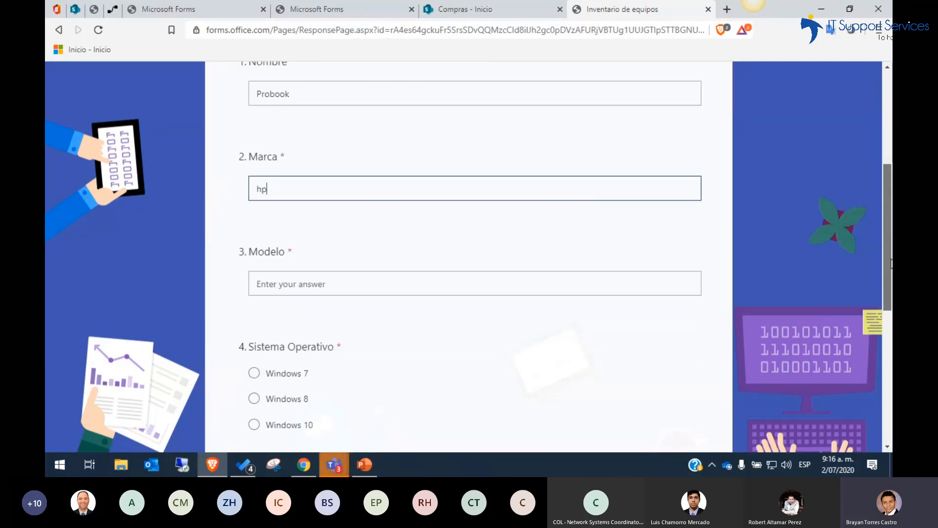
{"action": "left_click", "coordinate": [335, 282]}
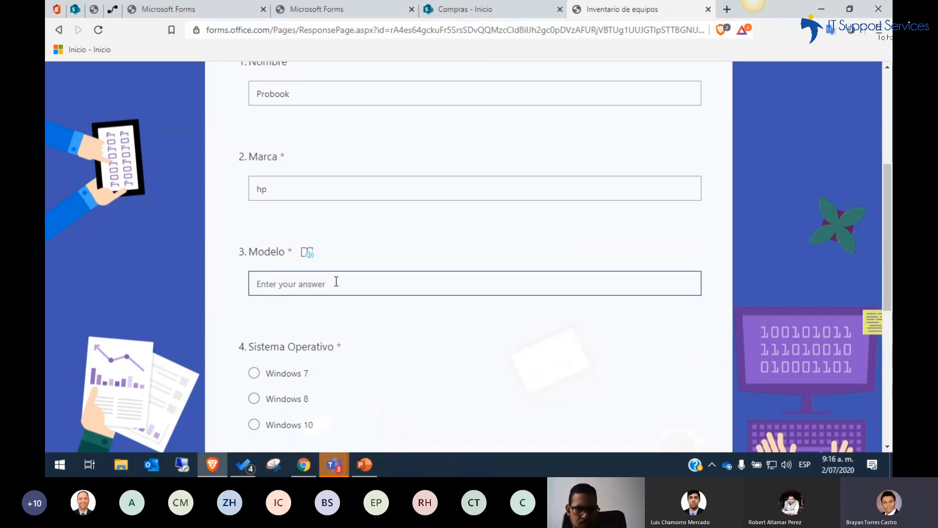
{"action": "type", "text": "4440s"}
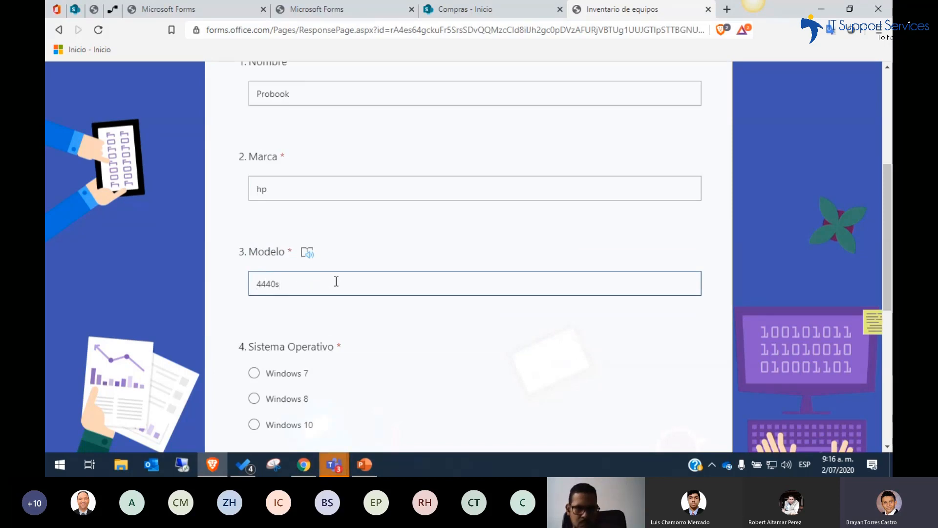
Choose "Windows 10" for "Sistema Operativo" and "8GB" for "Memoria RAM"
{"action": "left_click", "coordinate": [254, 424]}
{"action": "scroll", "coordinate": [887, 233], "scroll_direction": "down", "scroll_amount": 2}
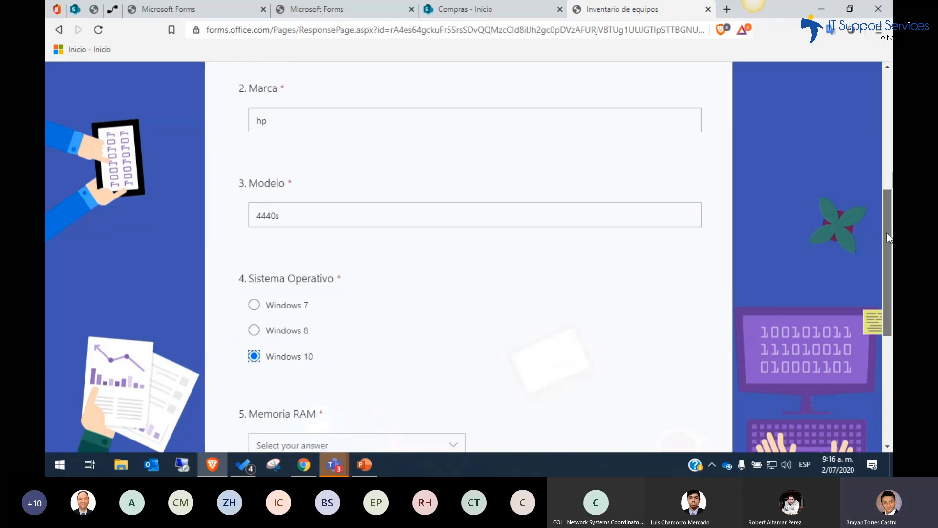
{"action": "scroll", "coordinate": [887, 233], "scroll_direction": "down", "scroll_amount": 2}
{"action": "left_click", "coordinate": [455, 366]}
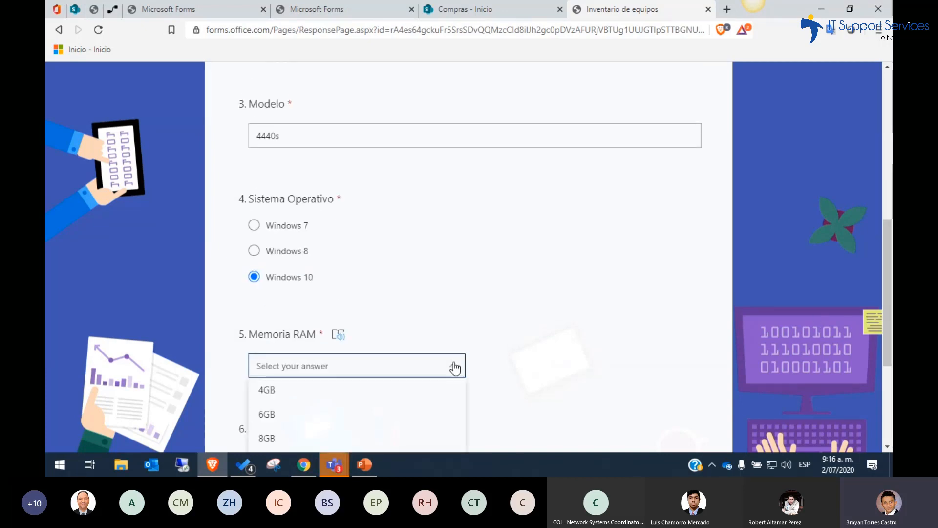
{"action": "left_click", "coordinate": [341, 433]}
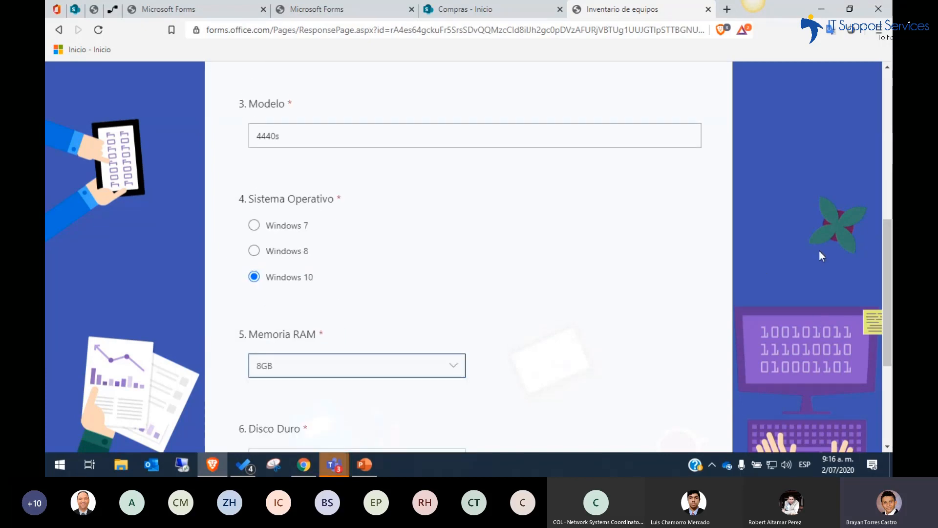
Choose "250GB" for "Disco Duro" and submit the equipment inventory response
{"action": "scroll", "coordinate": [888, 286], "scroll_direction": "down", "scroll_amount": 4}
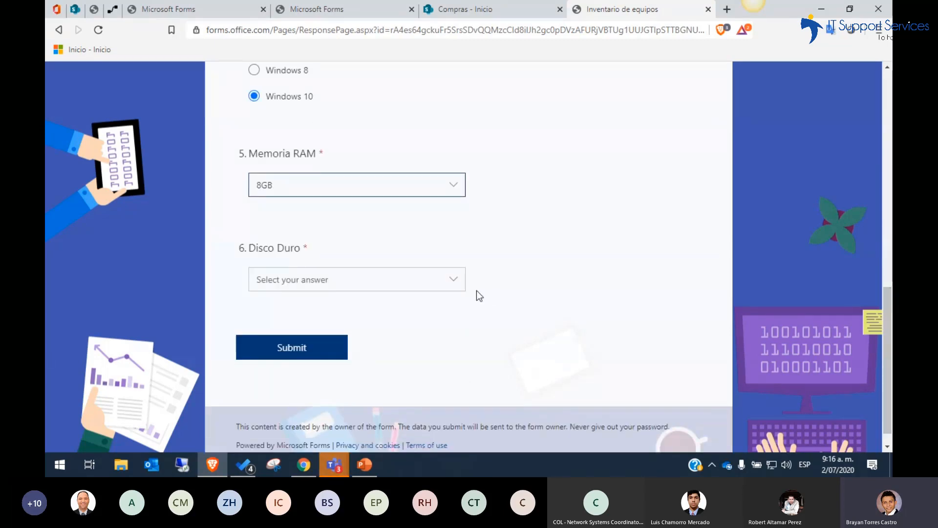
{"action": "left_click", "coordinate": [458, 284]}
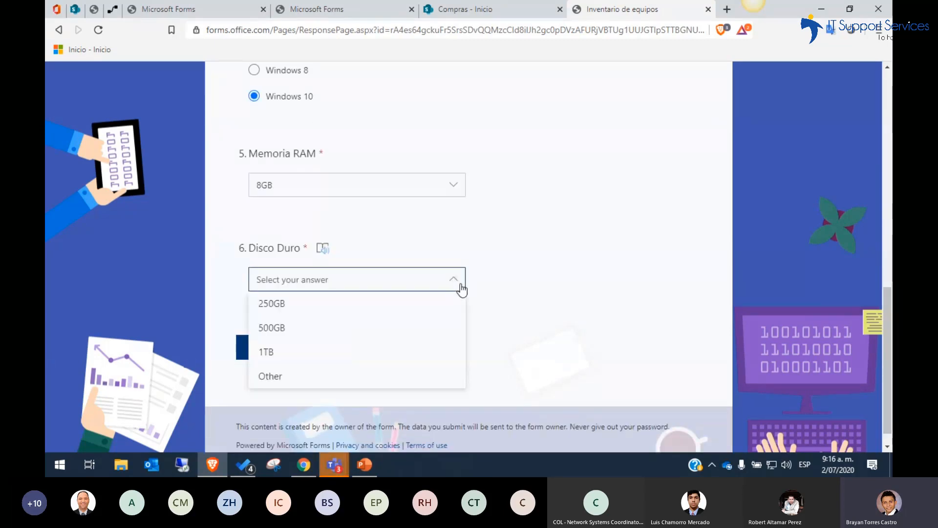
{"action": "left_click", "coordinate": [396, 312]}
{"action": "left_click", "coordinate": [294, 357]}
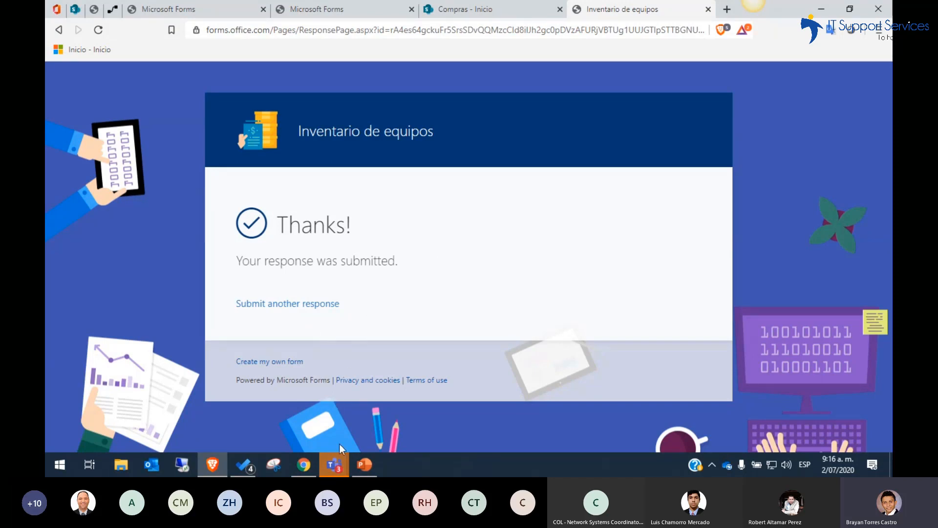
Check the Microsoft Teams meeting window and its chat, and return to the browser
{"action": "mouse_move", "coordinate": [339, 464]}
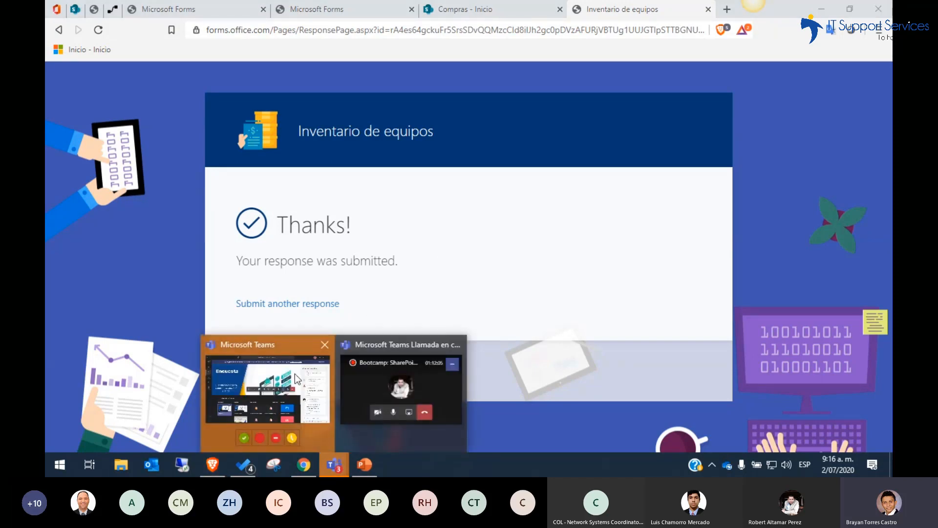
{"action": "left_click", "coordinate": [295, 379]}
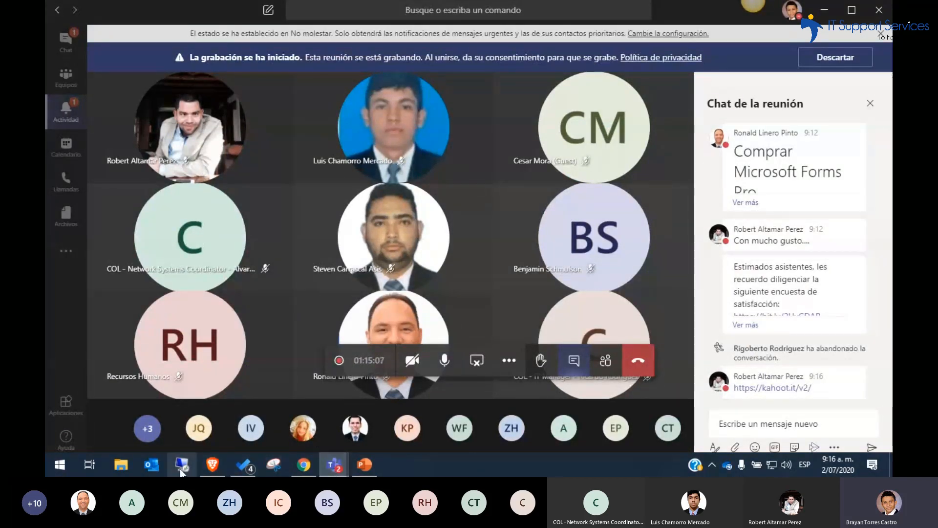
{"action": "left_click", "coordinate": [206, 467]}
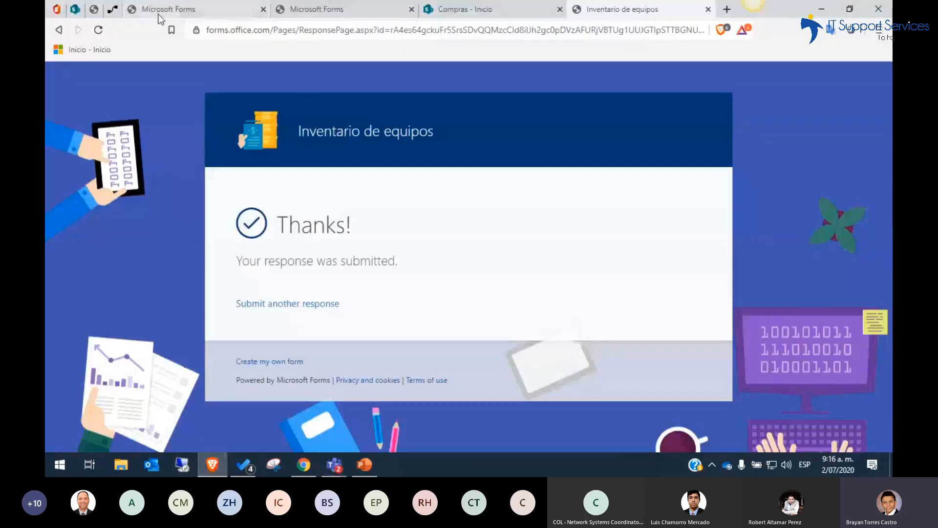
Review the "Guardar inventario" flow in Power Automate, and check the submitted equipment record in the SharePoint "Inventario" list
{"action": "left_click", "coordinate": [112, 10]}
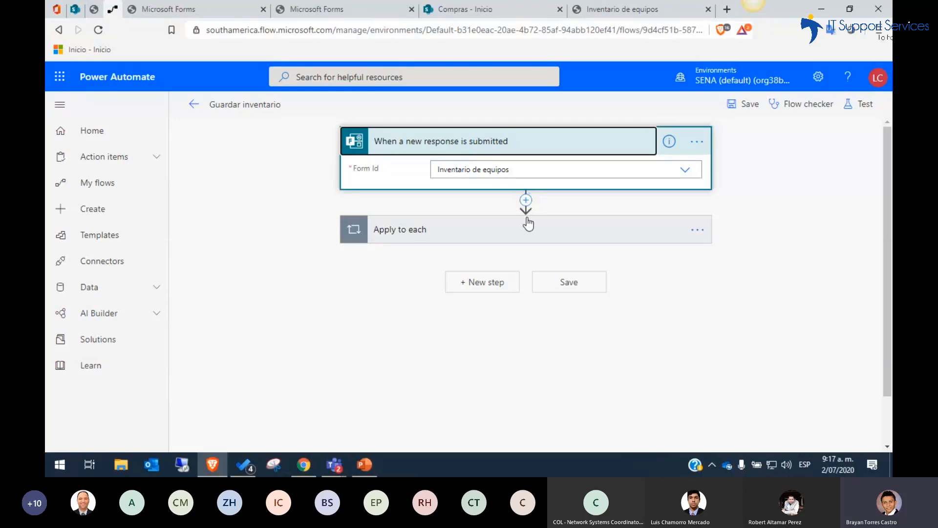
{"action": "left_click", "coordinate": [527, 201]}
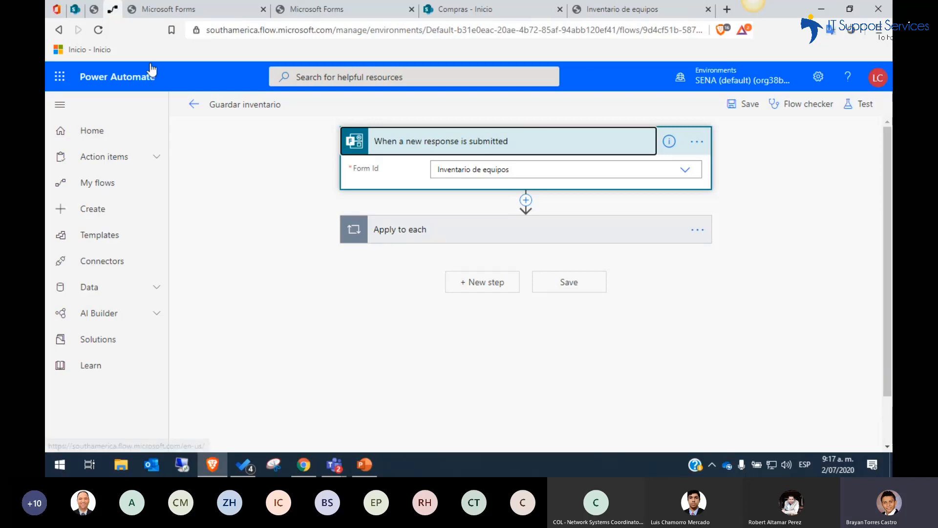
{"action": "left_click", "coordinate": [76, 11]}
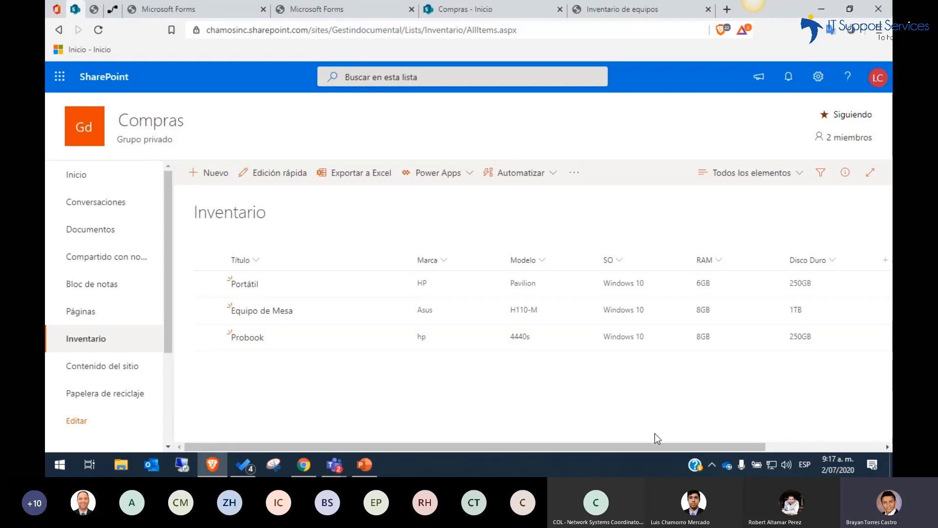
{"action": "left_click_drag", "start_coordinate": [624, 447], "coordinate": [582, 448]}
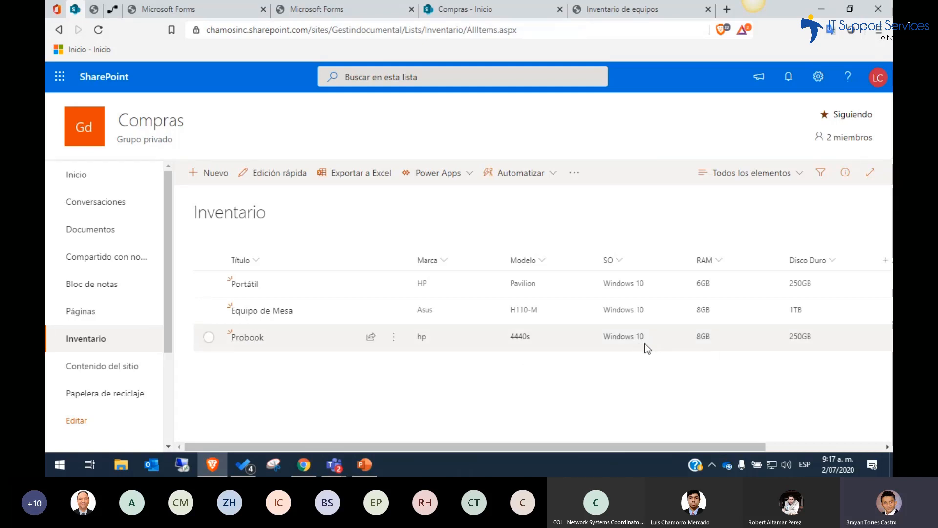
{"action": "left_click_drag", "start_coordinate": [688, 447], "coordinate": [683, 427]}
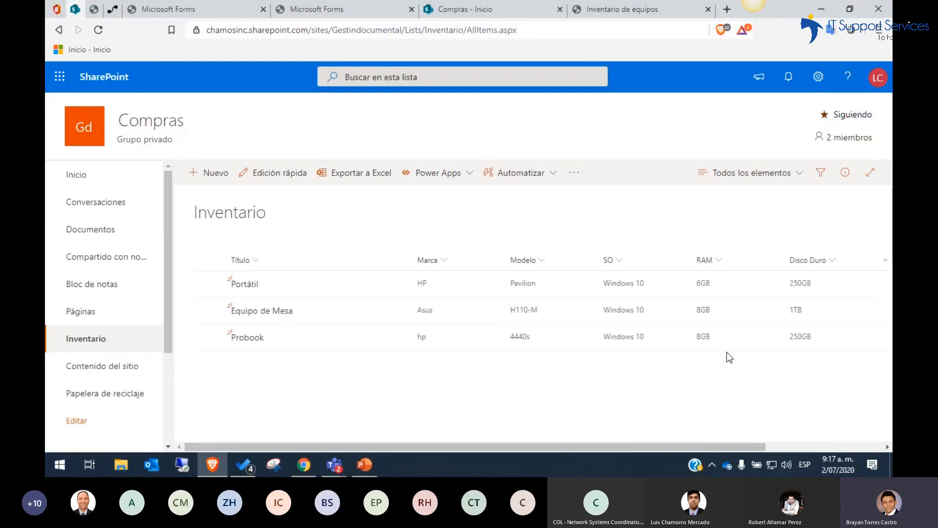
Switch back to Power Automate, open the flow template gallery and browse the templates on offer
{"action": "left_click", "coordinate": [113, 10]}
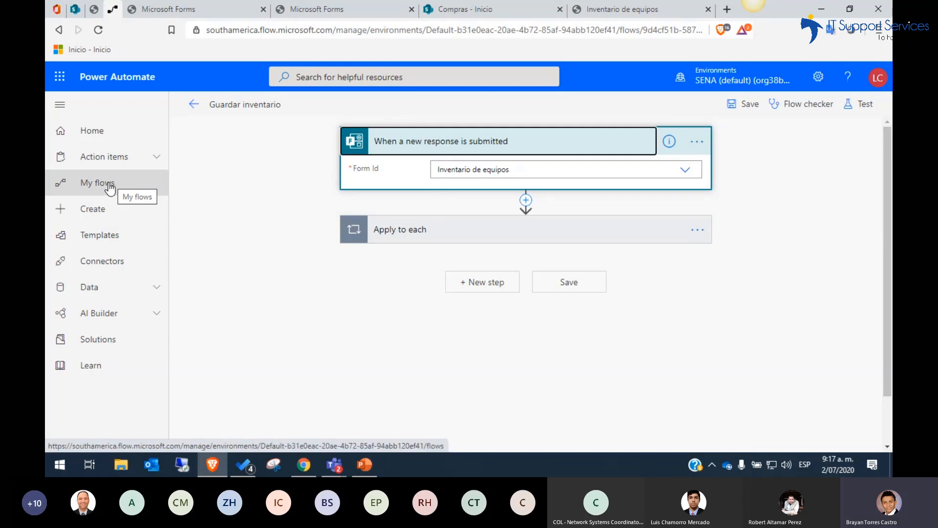
{"action": "left_click", "coordinate": [120, 238]}
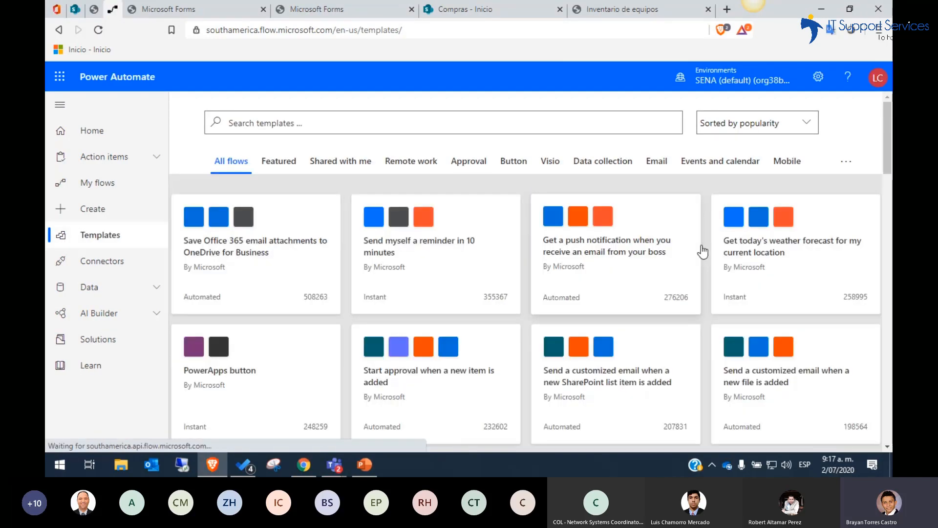
{"action": "left_click_drag", "start_coordinate": [889, 157], "coordinate": [884, 218]}
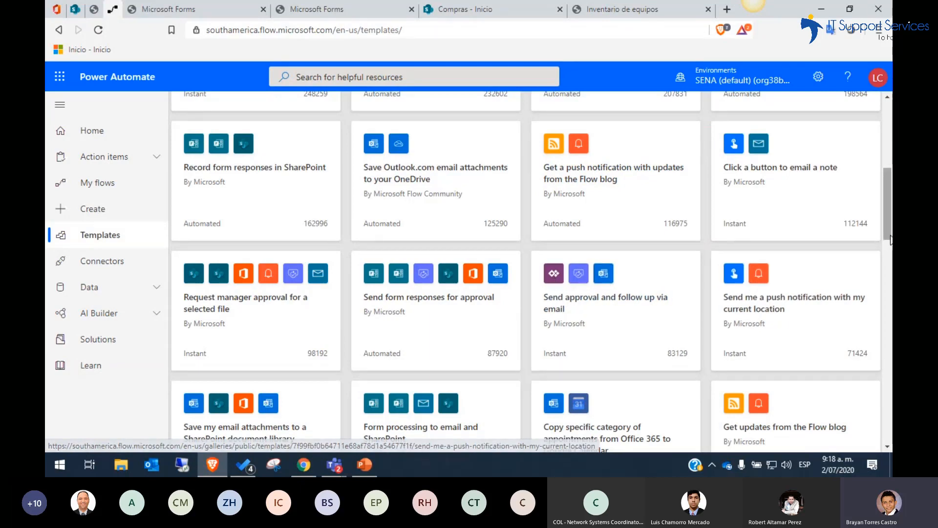
{"action": "left_click_drag", "start_coordinate": [888, 240], "coordinate": [884, 289]}
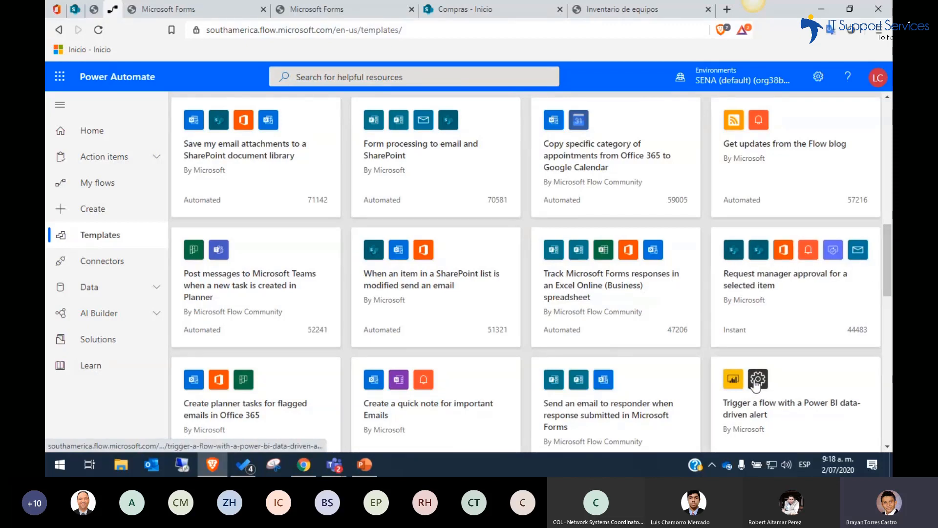
{"action": "left_click_drag", "start_coordinate": [888, 282], "coordinate": [889, 314]}
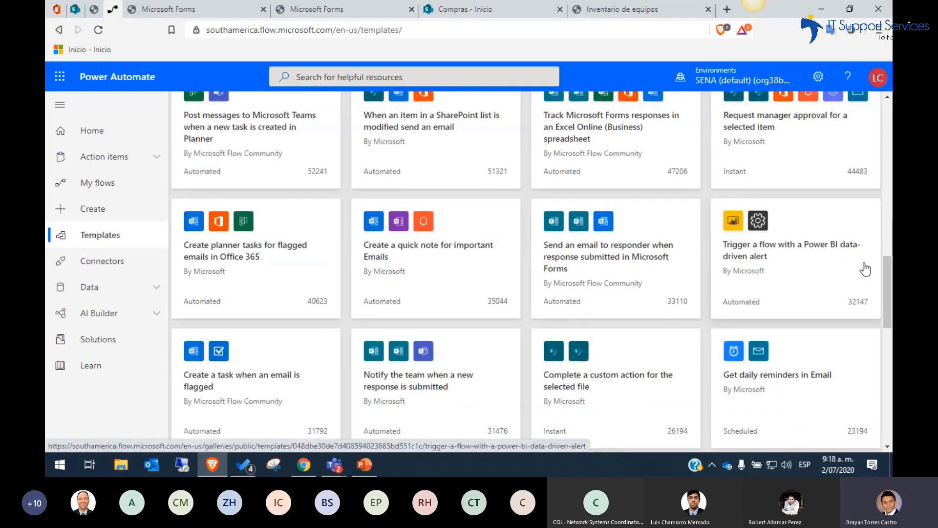
{"action": "left_click_drag", "start_coordinate": [890, 307], "coordinate": [891, 147]}
Search the flow templates for "forms" and look through the matching templates
{"action": "left_click", "coordinate": [405, 123]}
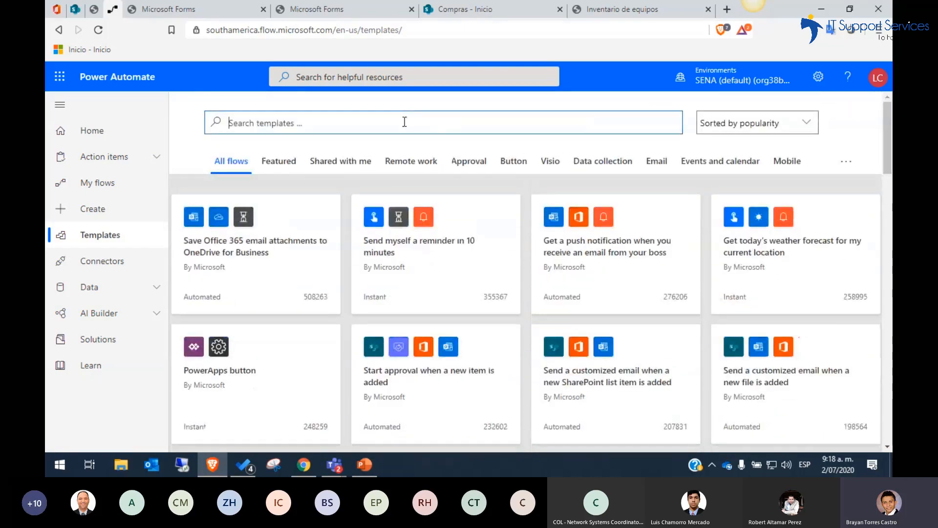
{"action": "type", "text": "forms"}
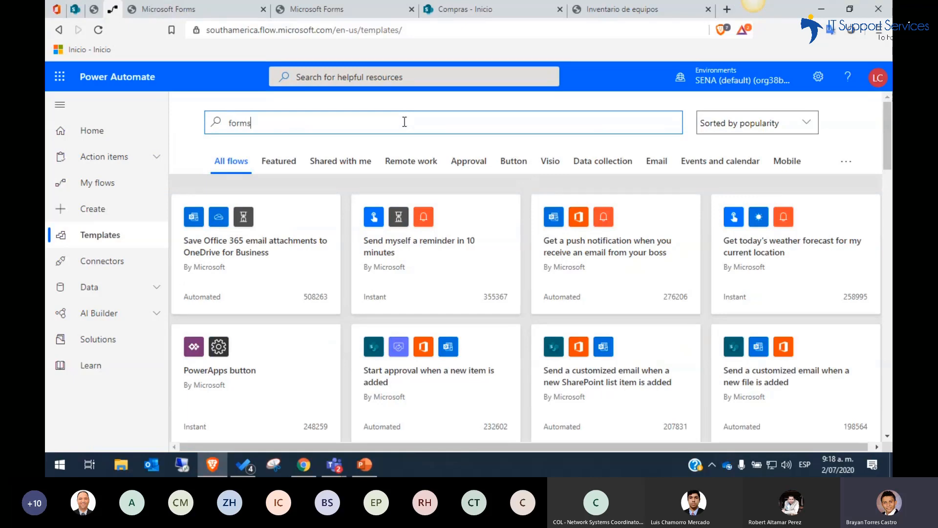
{"action": "key", "text": "Return"}
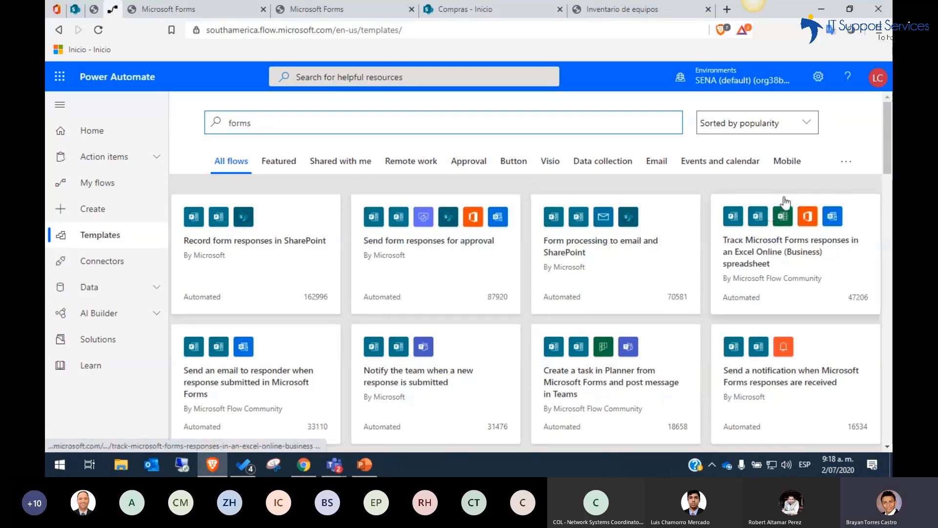
{"action": "scroll", "coordinate": [888, 168], "scroll_direction": "down", "scroll_amount": 1}
{"action": "left_click_drag", "start_coordinate": [889, 166], "coordinate": [888, 168]}
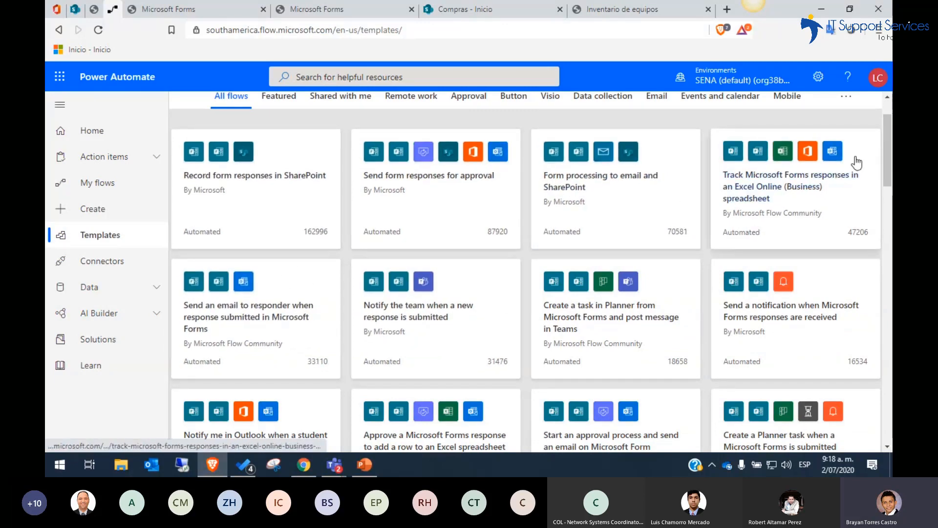
{"action": "scroll", "coordinate": [888, 160], "scroll_direction": "up", "scroll_amount": 1}
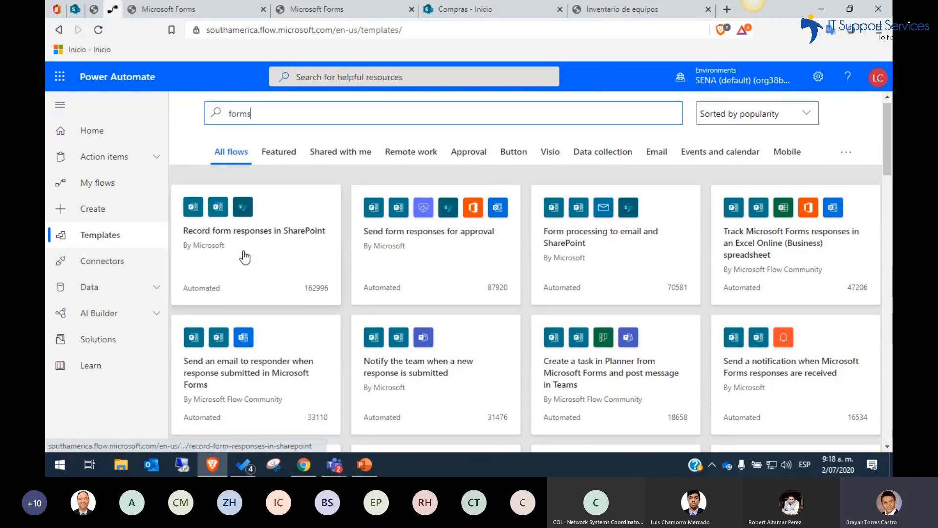
Open the "Record form responses in SharePoint" template and continue with its Microsoft Forms and SharePoint connections
{"action": "left_click", "coordinate": [258, 239]}
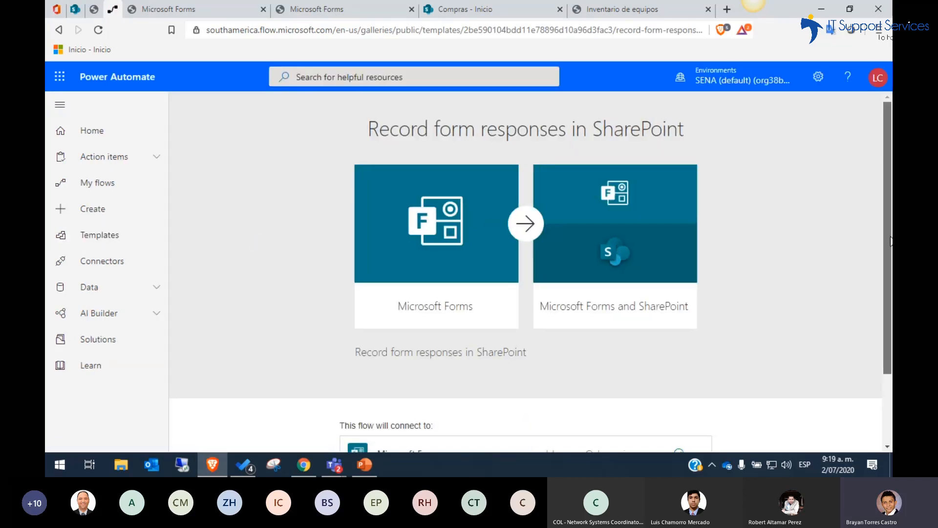
{"action": "scroll", "coordinate": [888, 310], "scroll_direction": "down", "scroll_amount": 1}
{"action": "scroll", "coordinate": [888, 311], "scroll_direction": "down", "scroll_amount": 1}
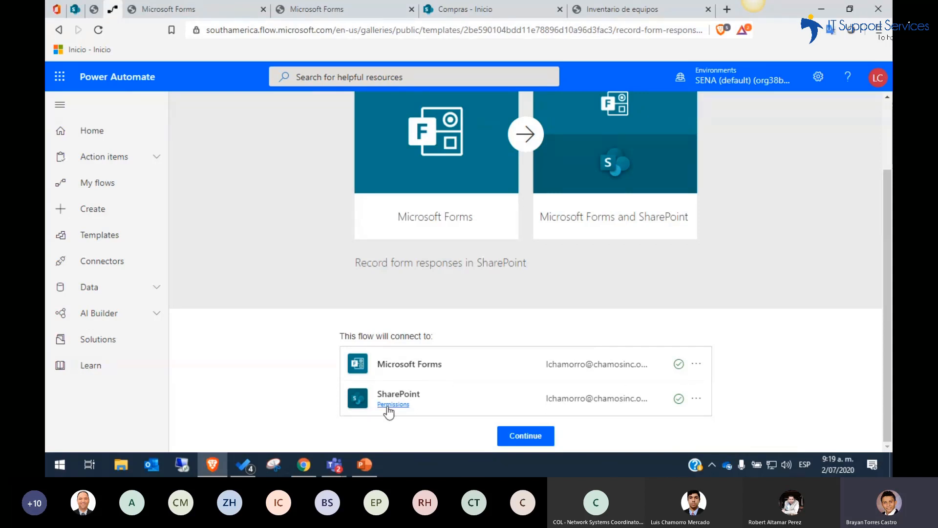
{"action": "left_click", "coordinate": [536, 436]}
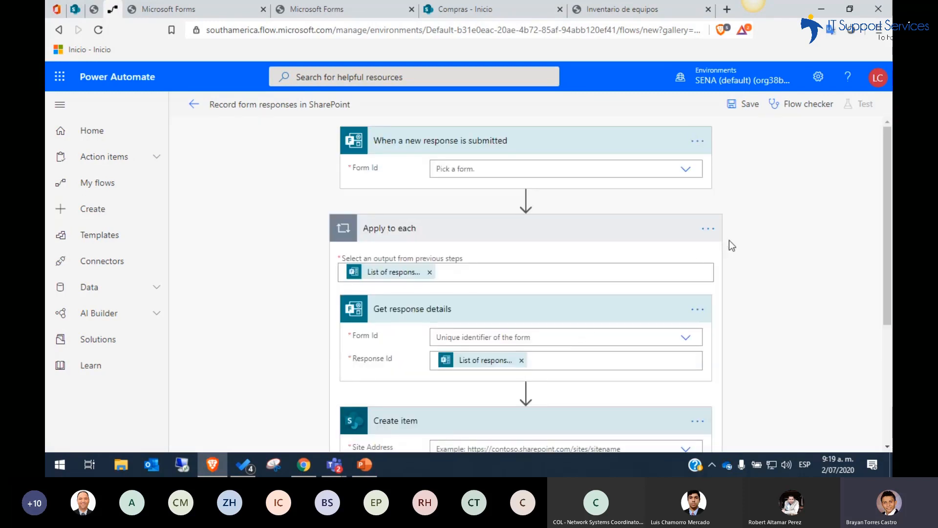
Select "Inventario de equipos" as the form for both the new-response trigger and the "Get response details" action
{"action": "left_click_drag", "start_coordinate": [888, 186], "coordinate": [888, 306]}
{"action": "scroll", "coordinate": [888, 306], "scroll_direction": "up", "scroll_amount": 5}
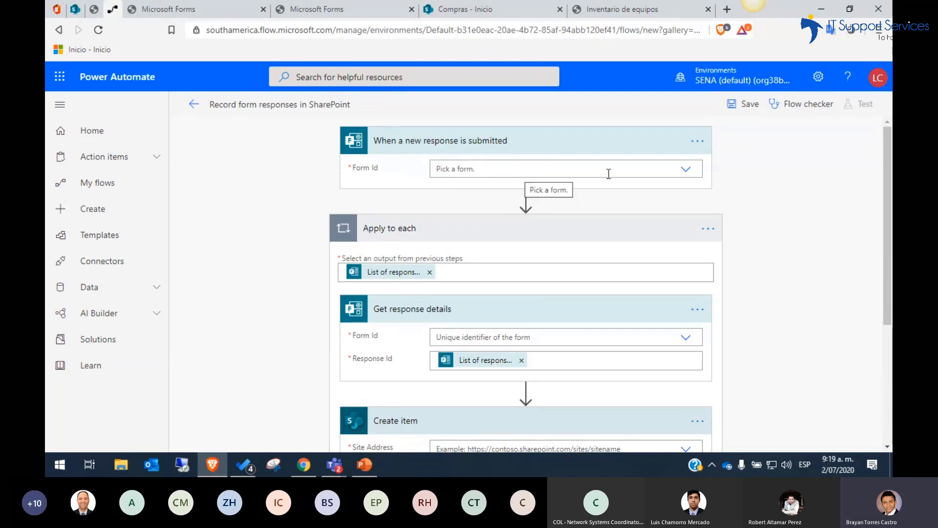
{"action": "left_click", "coordinate": [686, 171]}
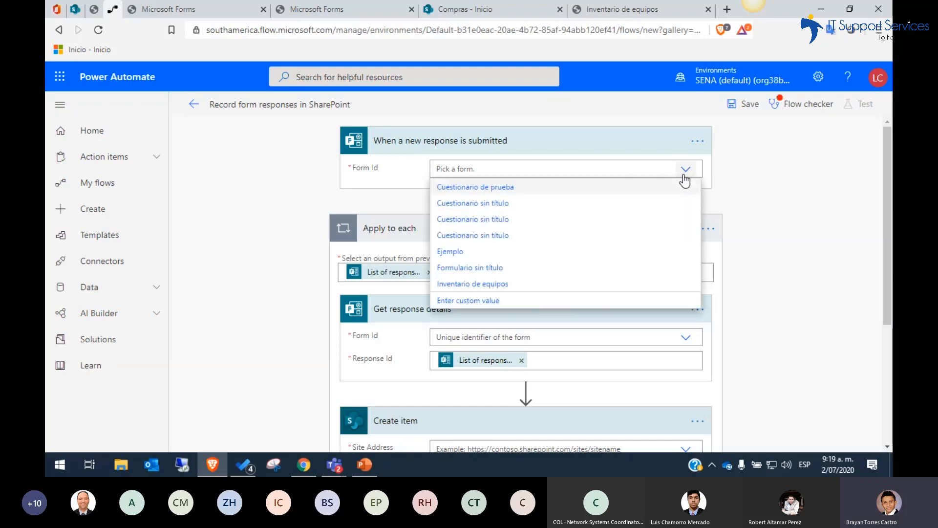
{"action": "left_click", "coordinate": [526, 292]}
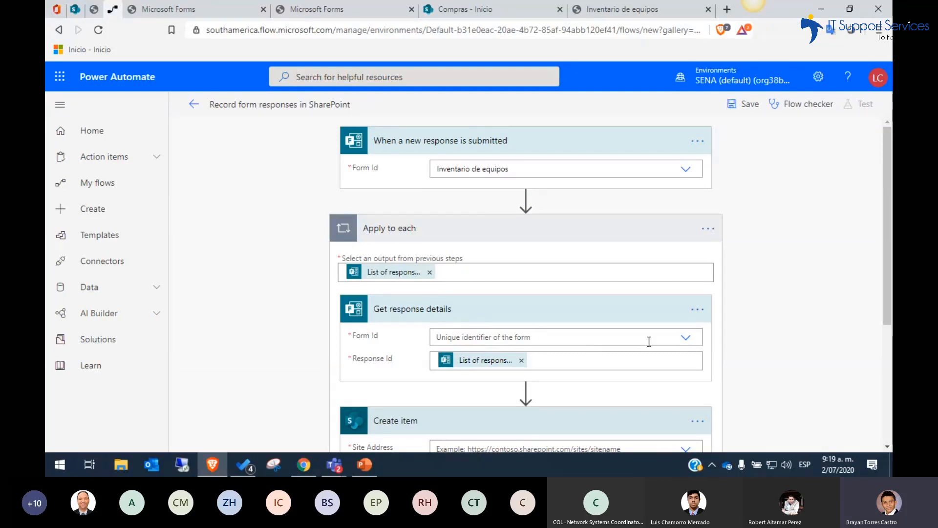
{"action": "left_click", "coordinate": [691, 339]}
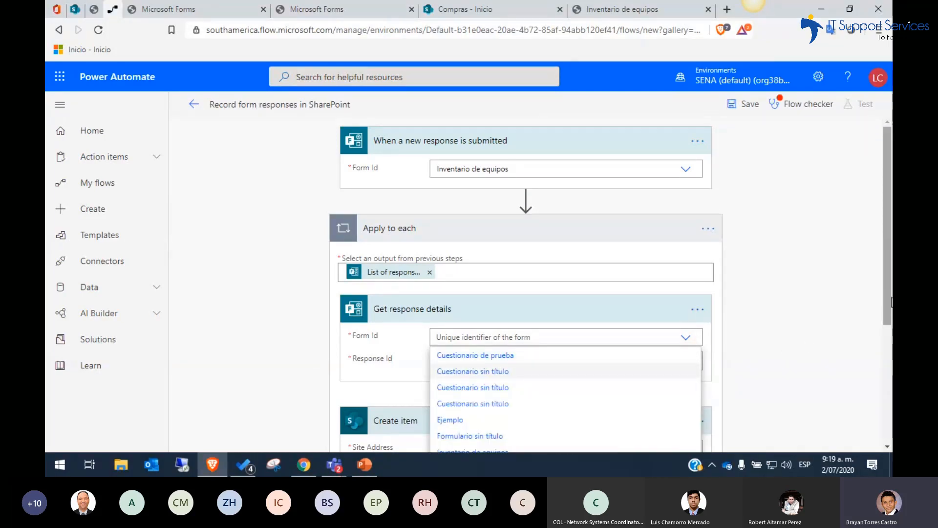
{"action": "left_click_drag", "start_coordinate": [891, 302], "coordinate": [886, 322]}
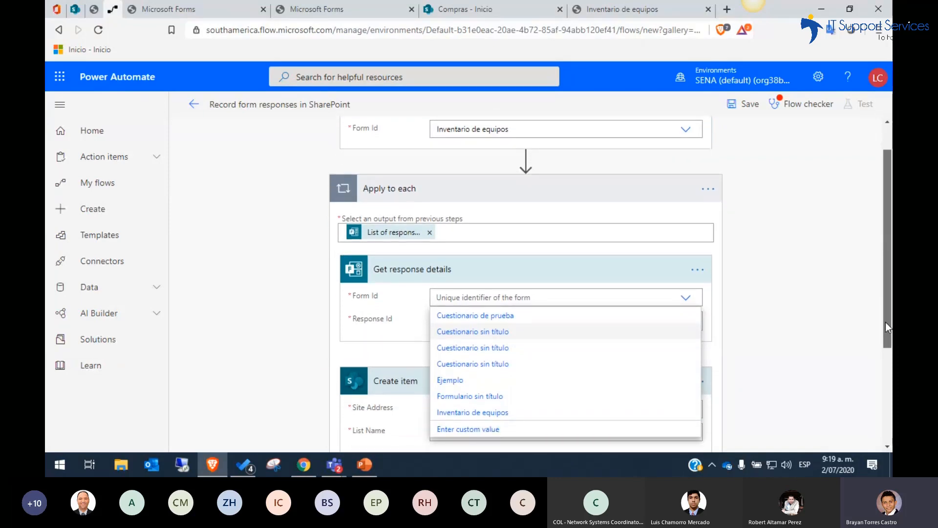
{"action": "left_click", "coordinate": [534, 421]}
Set the "Create item" action's site address to the "Compras" site and its list name to "Inventario"
{"action": "left_click_drag", "start_coordinate": [887, 269], "coordinate": [884, 310]}
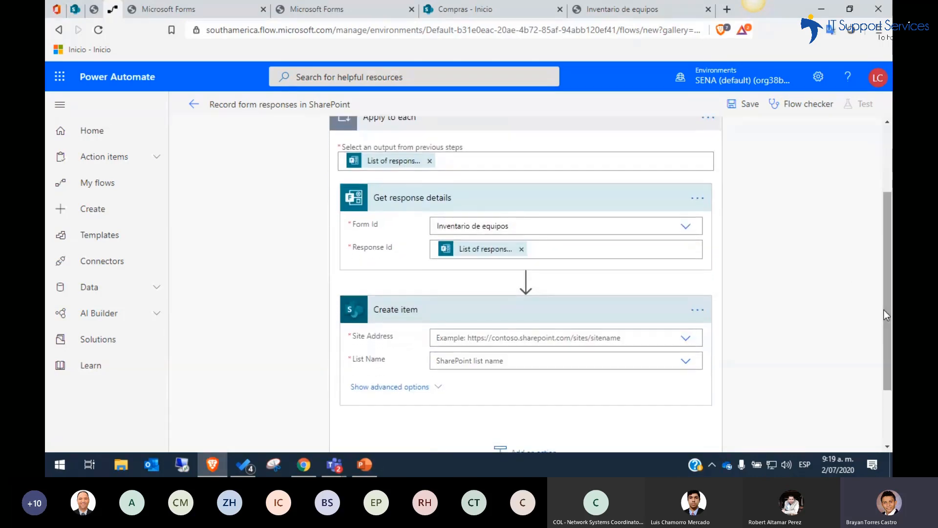
{"action": "left_click", "coordinate": [692, 342]}
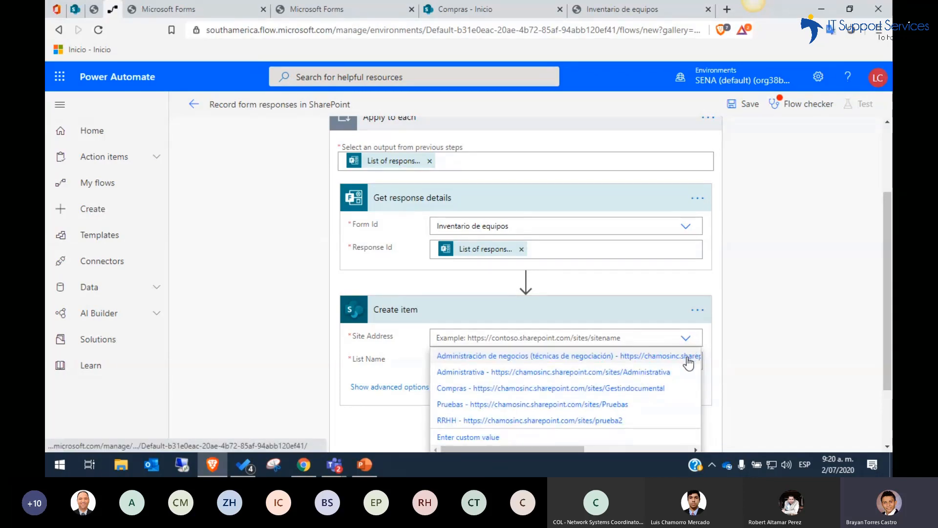
{"action": "left_click", "coordinate": [651, 390]}
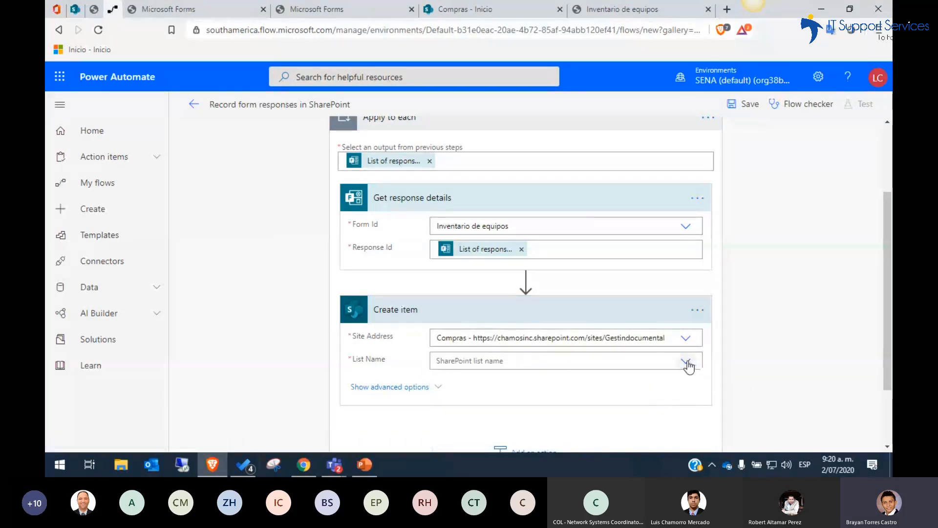
{"action": "left_click", "coordinate": [687, 362]}
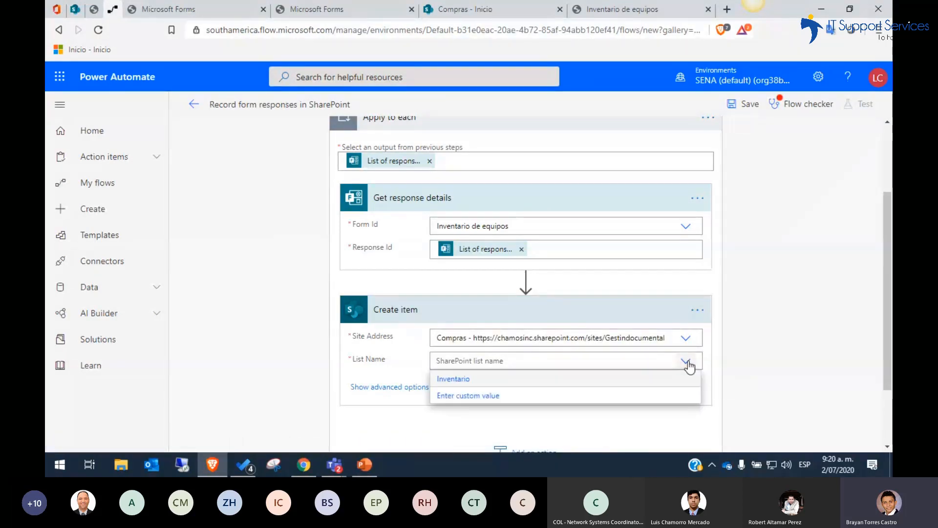
{"action": "left_click", "coordinate": [644, 380]}
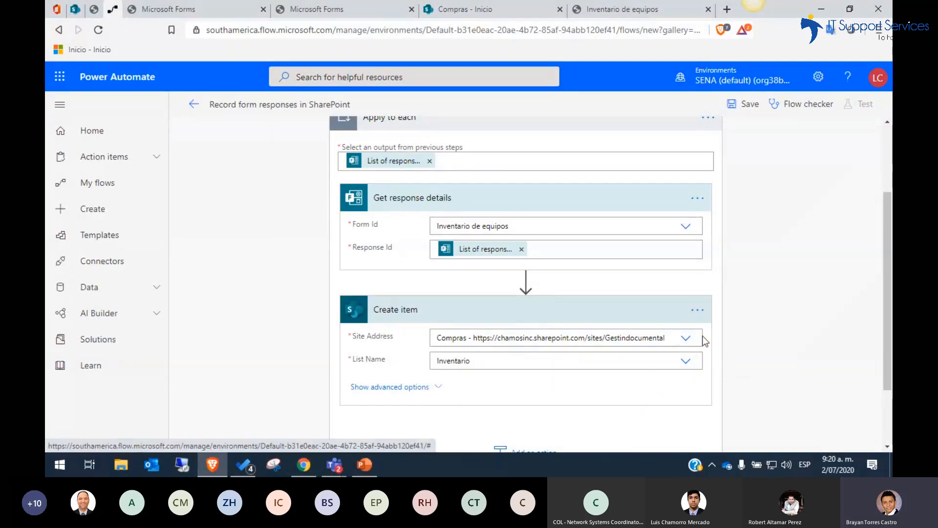
{"action": "left_click_drag", "start_coordinate": [882, 288], "coordinate": [884, 354]}
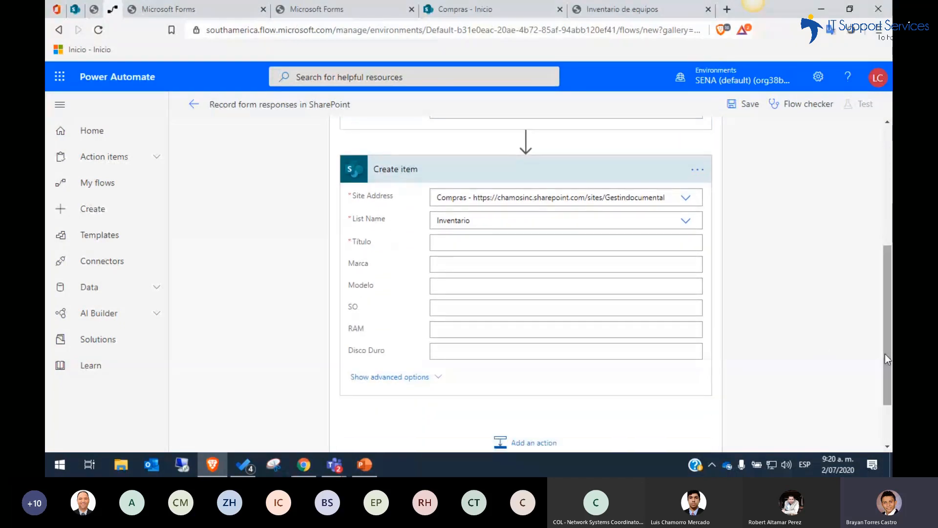
Check the columns of the "Inventario" list in SharePoint and return to the flow editor
{"action": "left_click", "coordinate": [82, 13]}
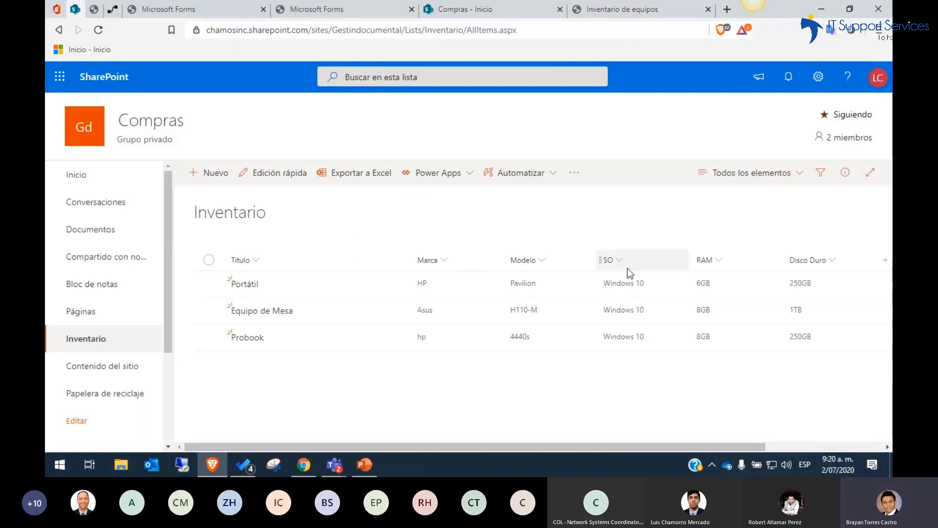
{"action": "left_click_drag", "start_coordinate": [674, 449], "coordinate": [738, 449]}
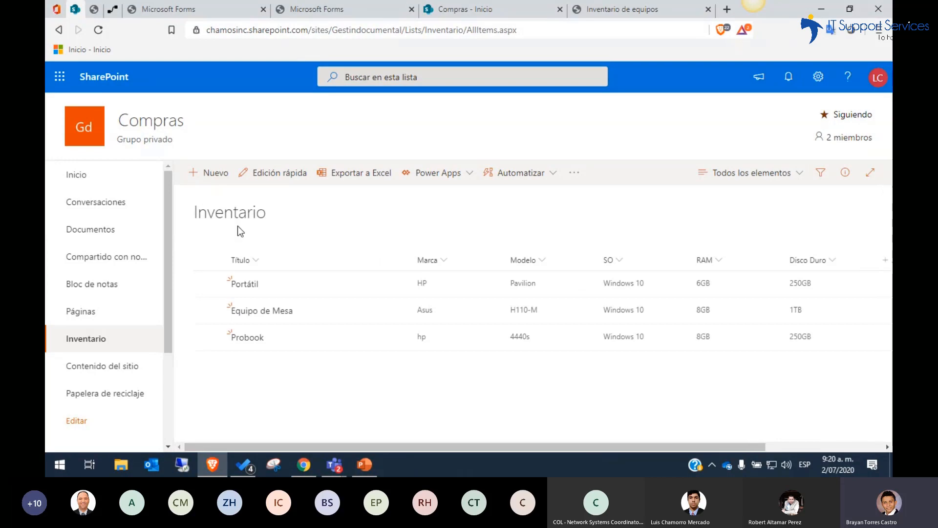
{"action": "left_click", "coordinate": [113, 11]}
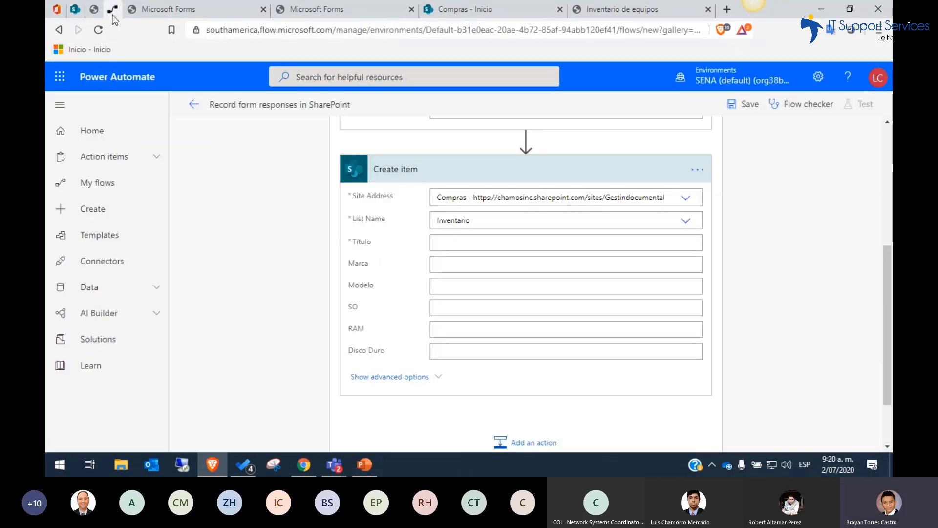
In the "Create item" action, fill Título with "No" plus the Nombre answer and Marca with "mar" plus the Marca answer
{"action": "left_click", "coordinate": [465, 249]}
{"action": "type", "text": "No"}
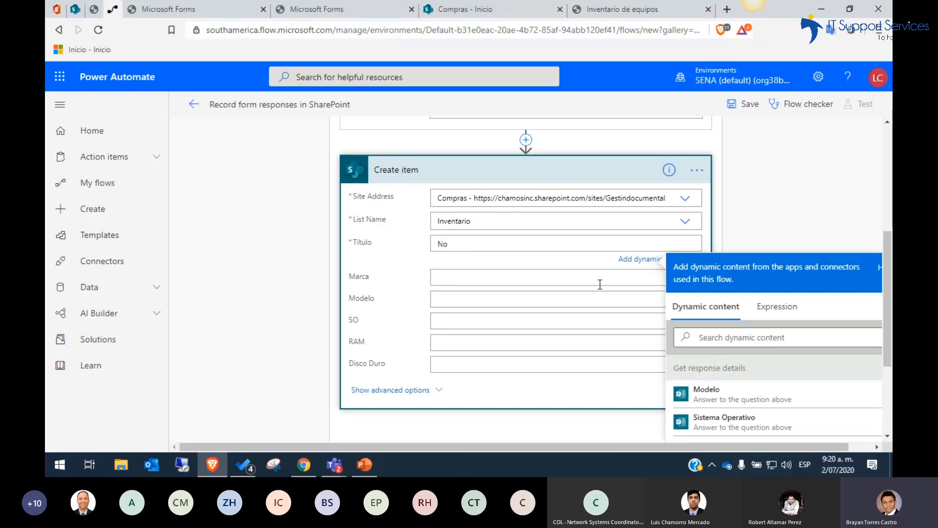
{"action": "left_click_drag", "start_coordinate": [887, 318], "coordinate": [886, 353]}
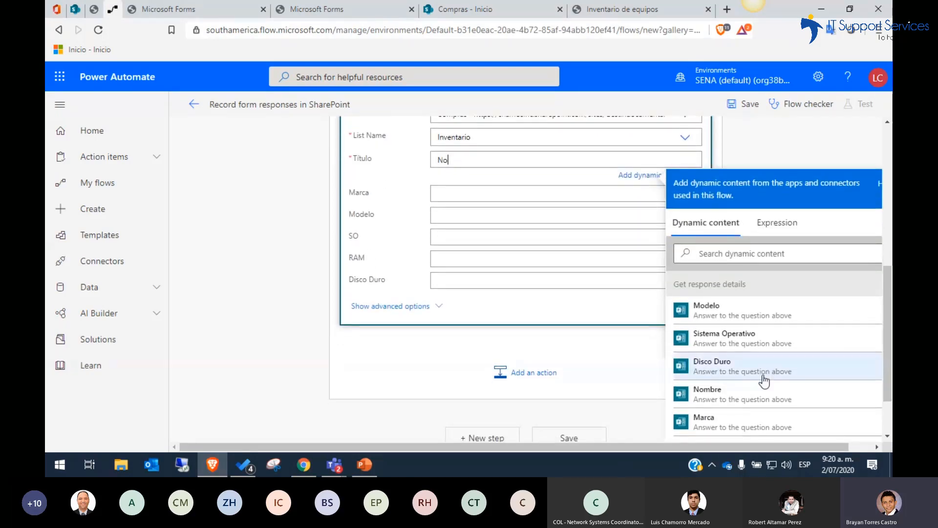
{"action": "left_click", "coordinate": [741, 397]}
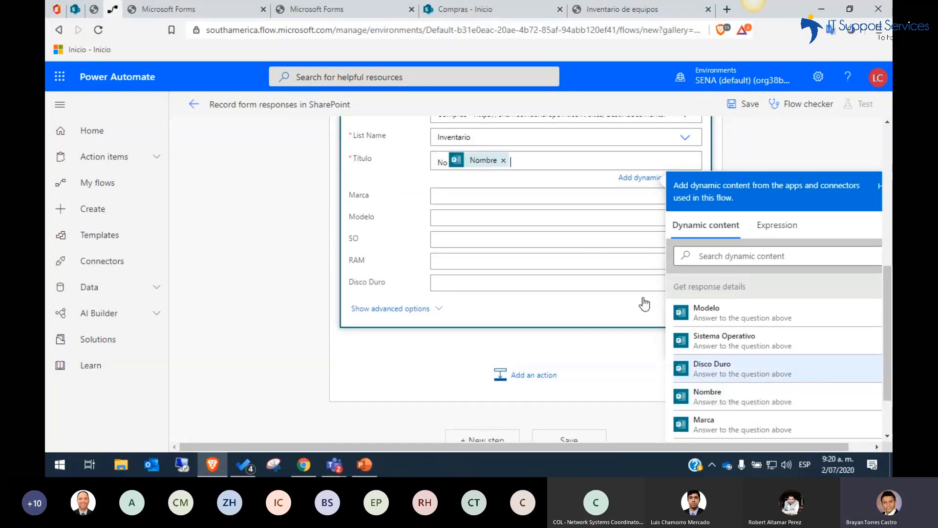
{"action": "type", "text": "mar"}
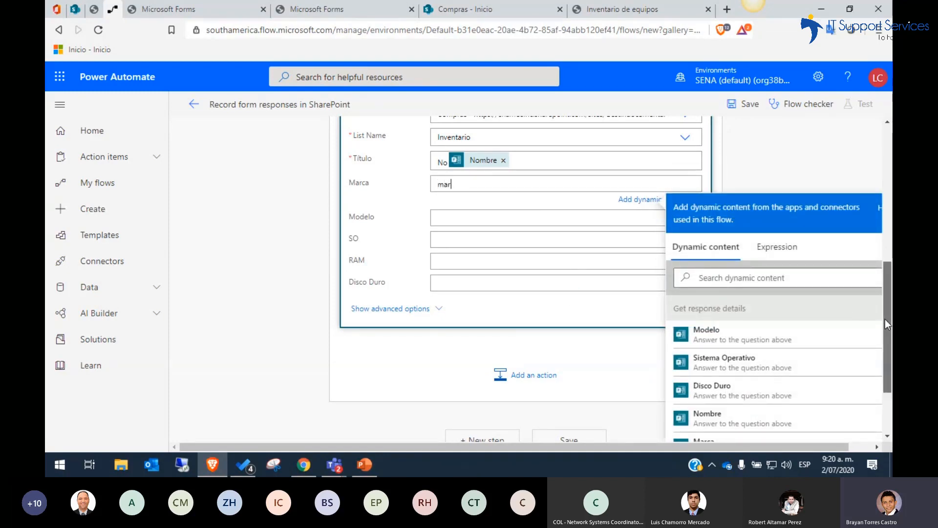
{"action": "left_click_drag", "start_coordinate": [885, 319], "coordinate": [884, 345]}
{"action": "left_click", "coordinate": [745, 377]}
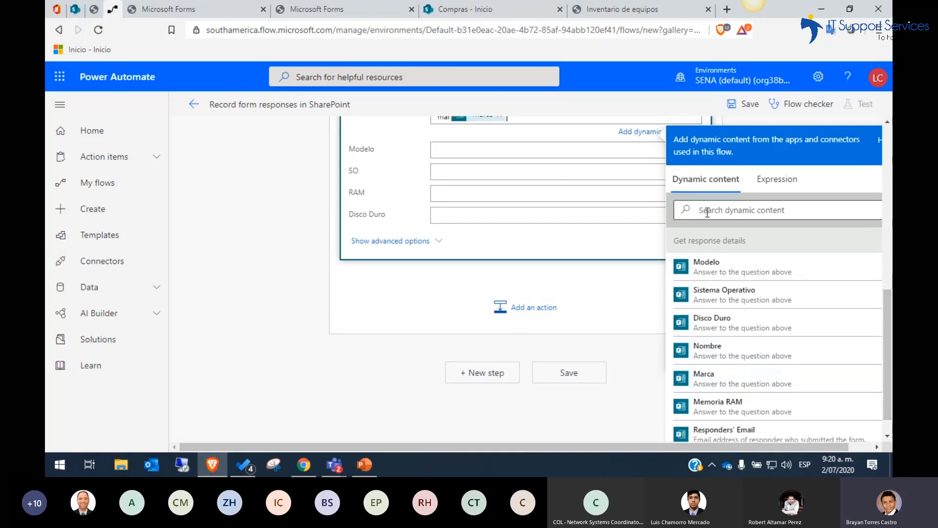
Map Modelo, SO, RAM and Disco Duro to the form answers Modelo, Sistema Operativo, Memoria RAM and Disco Duro
{"action": "left_click", "coordinate": [552, 147]}
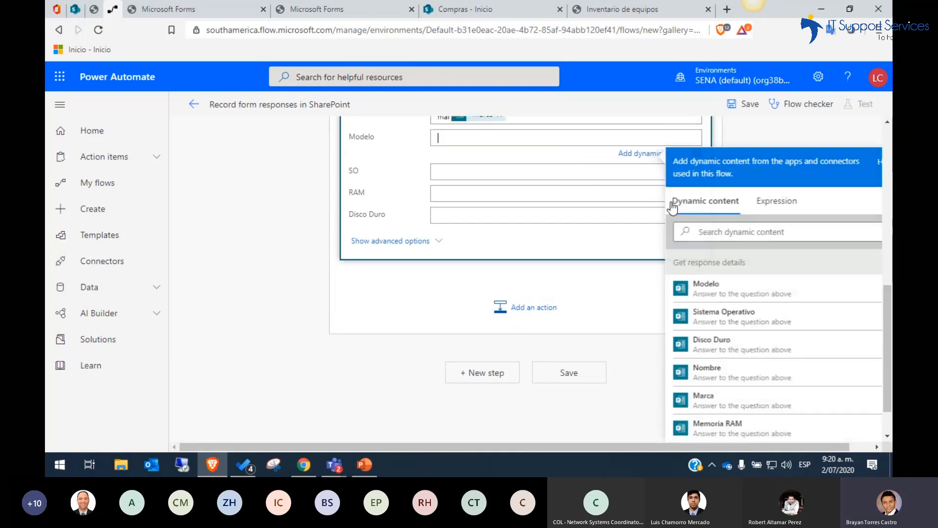
{"action": "left_click", "coordinate": [707, 288]}
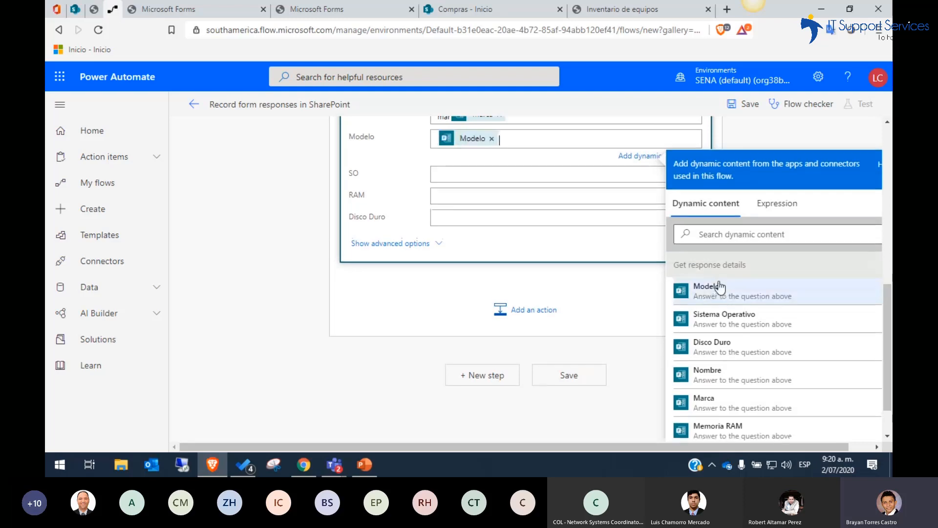
{"action": "left_click", "coordinate": [513, 170]}
{"action": "left_click", "coordinate": [752, 343]}
{"action": "left_click", "coordinate": [571, 204]}
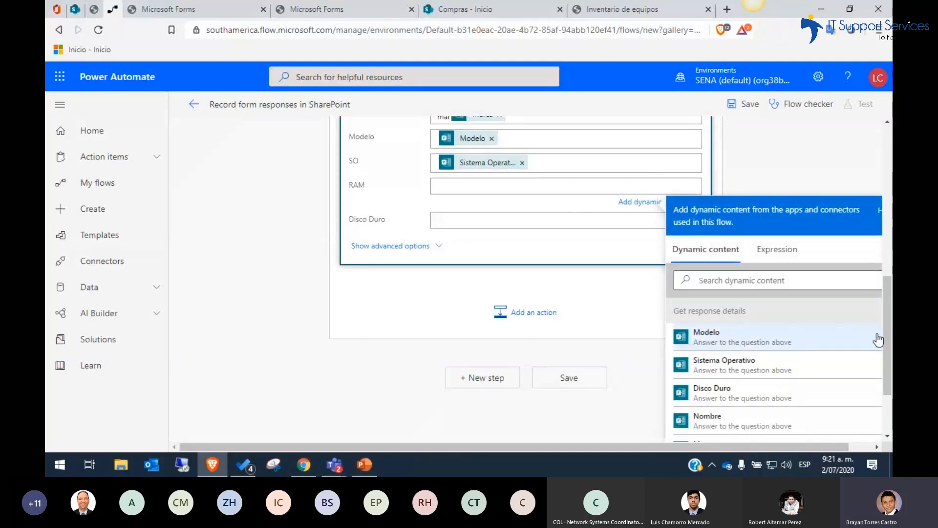
{"action": "left_click_drag", "start_coordinate": [885, 335], "coordinate": [885, 367]}
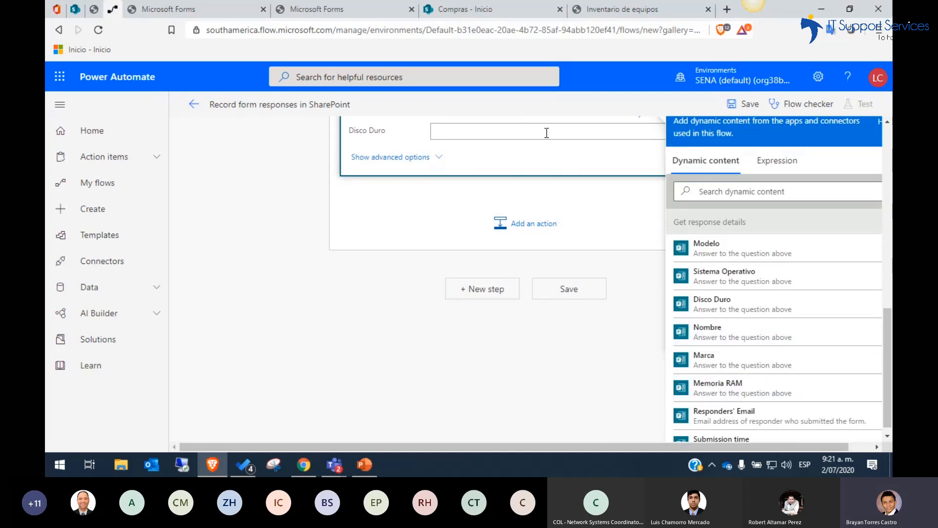
{"action": "left_click", "coordinate": [721, 328]}
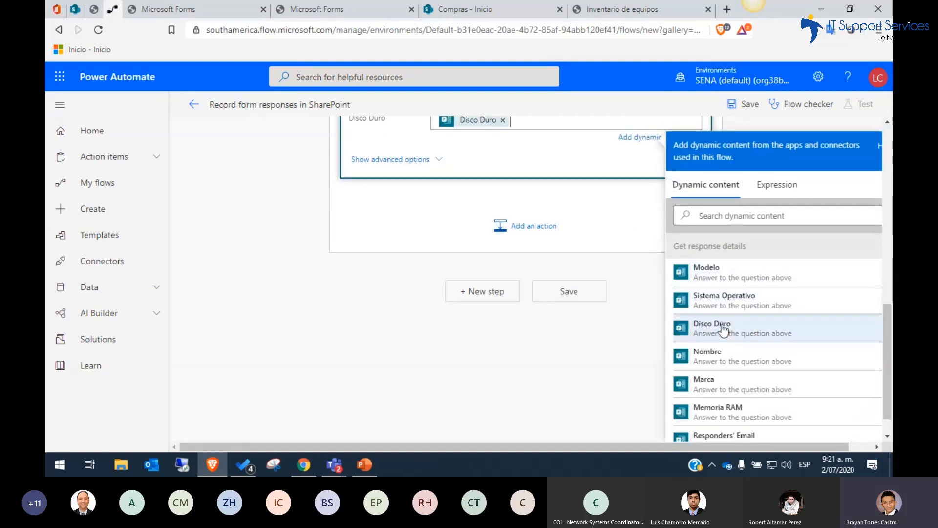
Review the whole flow, from the new-response trigger through "Get response details" to the "Create item" field mappings
{"action": "left_click_drag", "start_coordinate": [885, 335], "coordinate": [883, 166]}
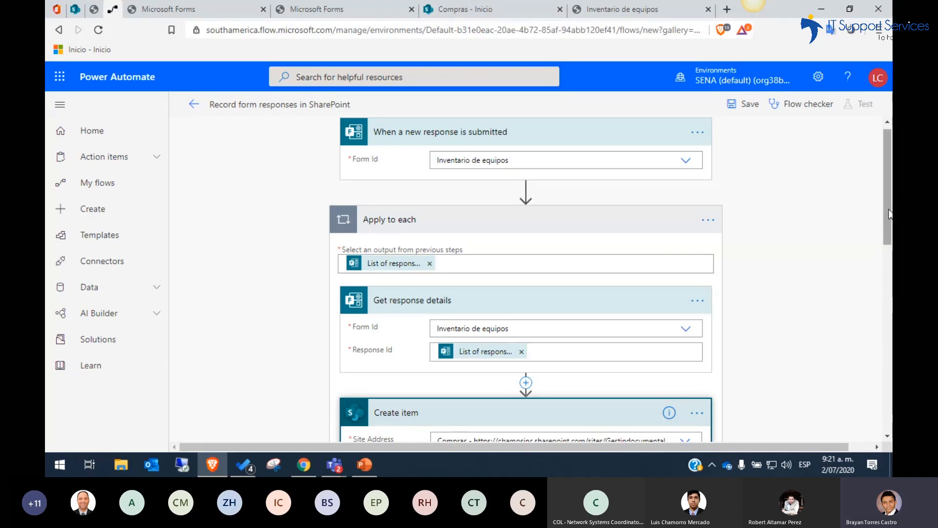
{"action": "mouse_move", "coordinate": [890, 214]}
{"action": "left_mouse_down"}
{"action": "mouse_move", "coordinate": [888, 260]}
{"action": "mouse_move", "coordinate": [887, 211]}
{"action": "left_mouse_up"}
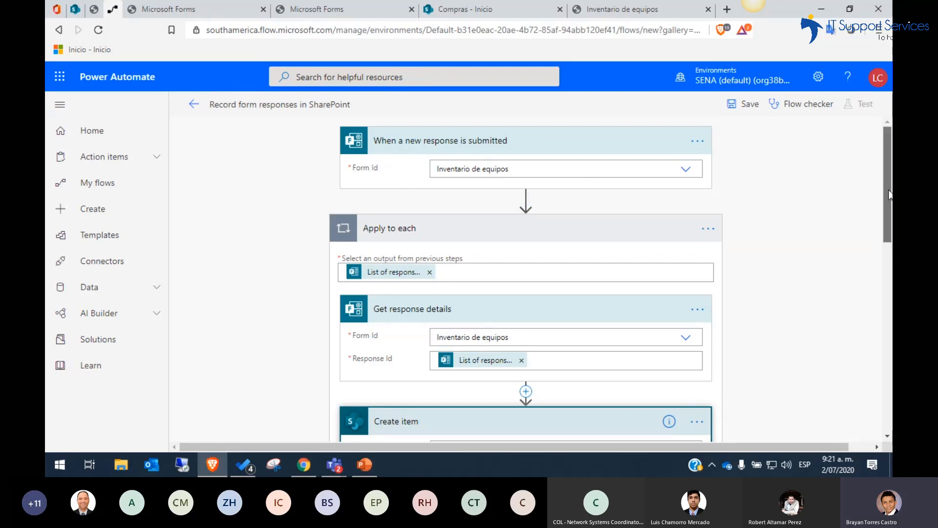
{"action": "scroll", "coordinate": [888, 195], "scroll_direction": "down", "scroll_amount": 1}
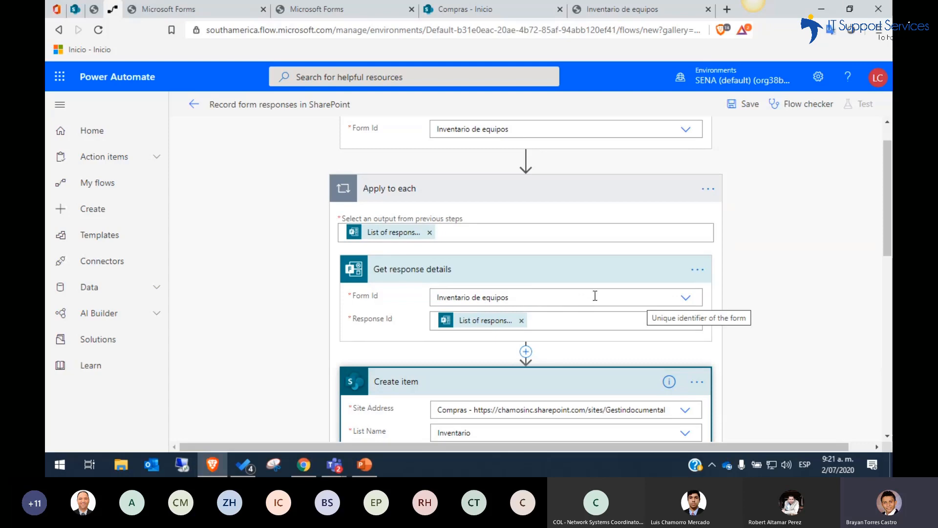
{"action": "left_click_drag", "start_coordinate": [884, 238], "coordinate": [877, 305]}
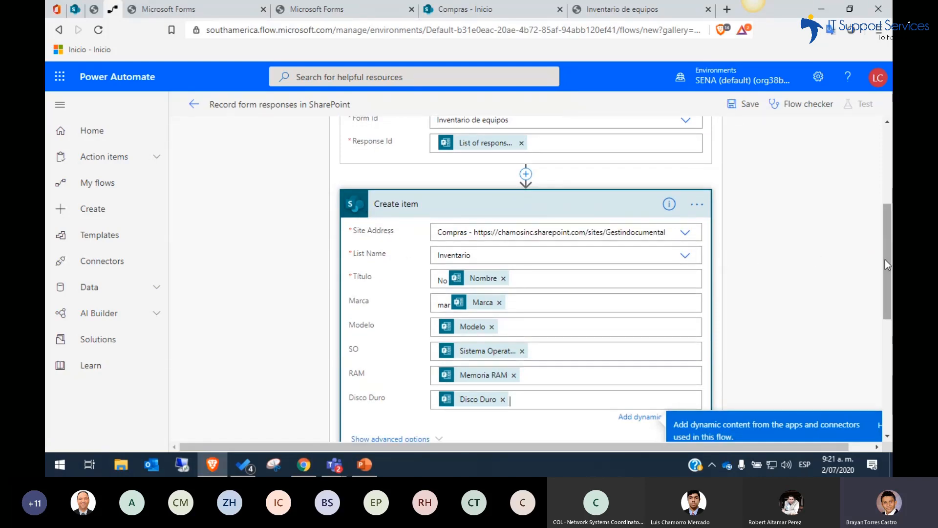
{"action": "scroll", "coordinate": [889, 264], "scroll_direction": "down", "scroll_amount": 2}
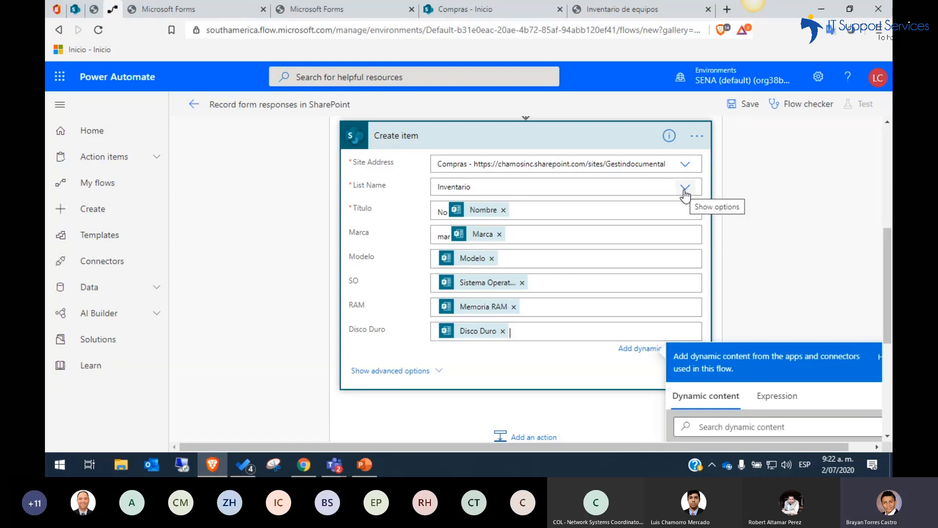
{"action": "scroll", "coordinate": [685, 195], "scroll_direction": "up", "scroll_amount": 4}
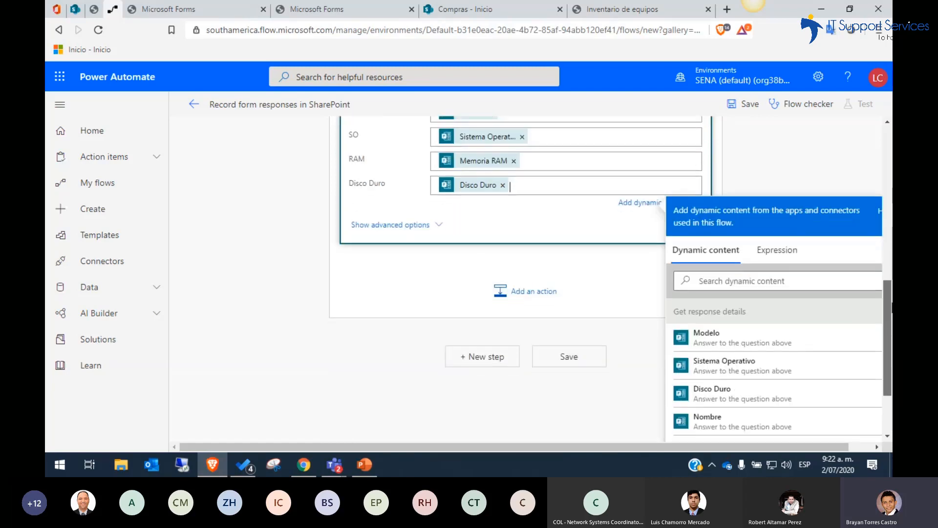
{"action": "scroll", "coordinate": [811, 200], "scroll_direction": "up", "scroll_amount": 2}
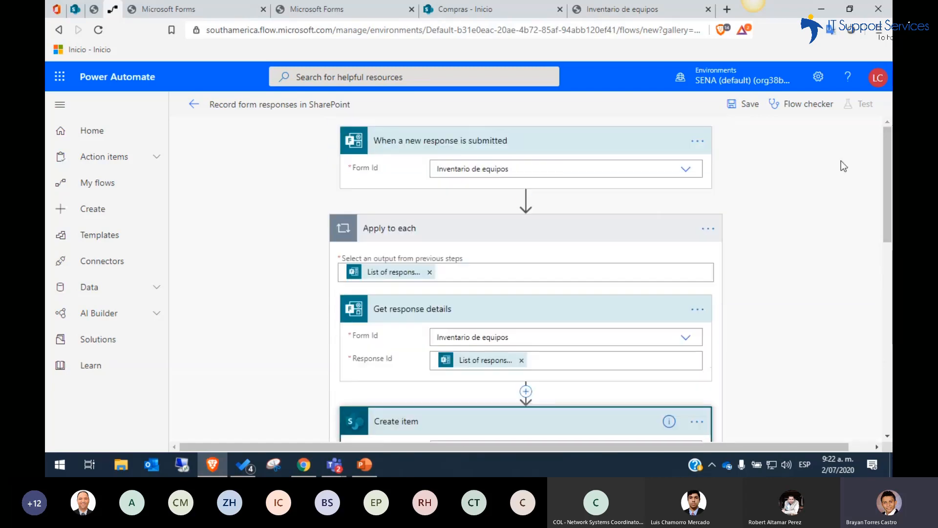
{"action": "left_click_drag", "start_coordinate": [887, 200], "coordinate": [886, 166]}
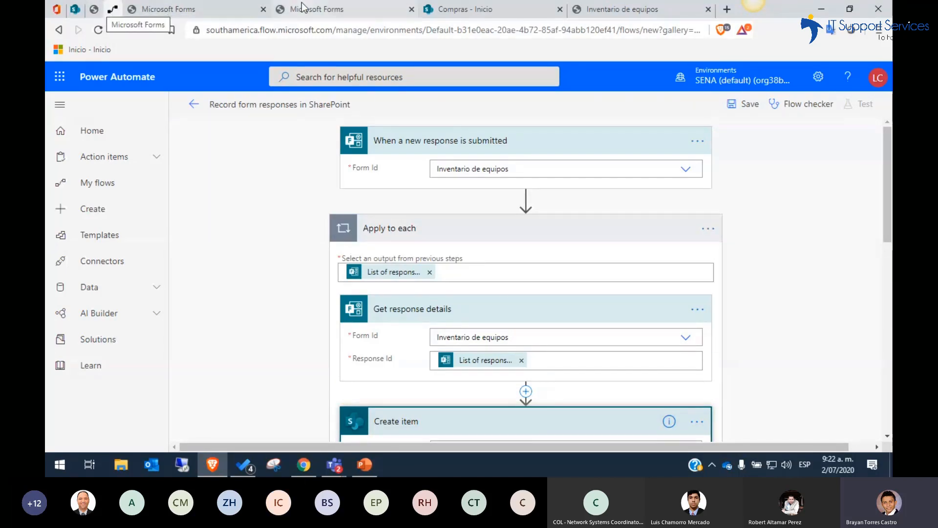
Look through the open forms, show the questions of "Inventario de equipos", and return to its response page
{"action": "left_click", "coordinate": [606, 8]}
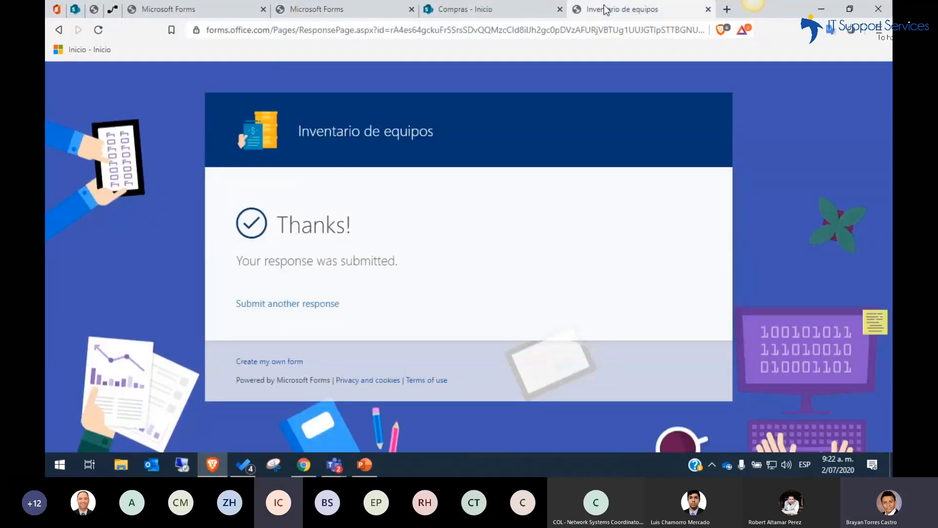
{"action": "left_click", "coordinate": [334, 5]}
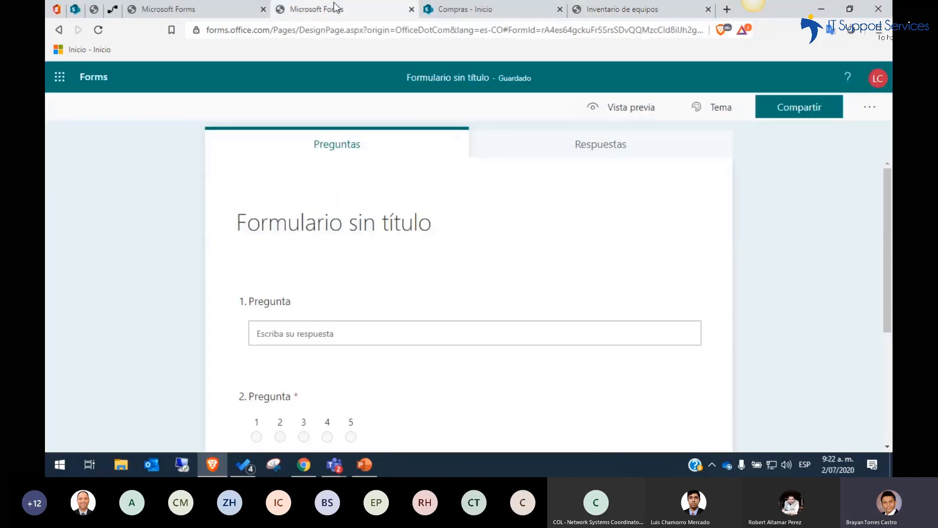
{"action": "left_click", "coordinate": [232, 7]}
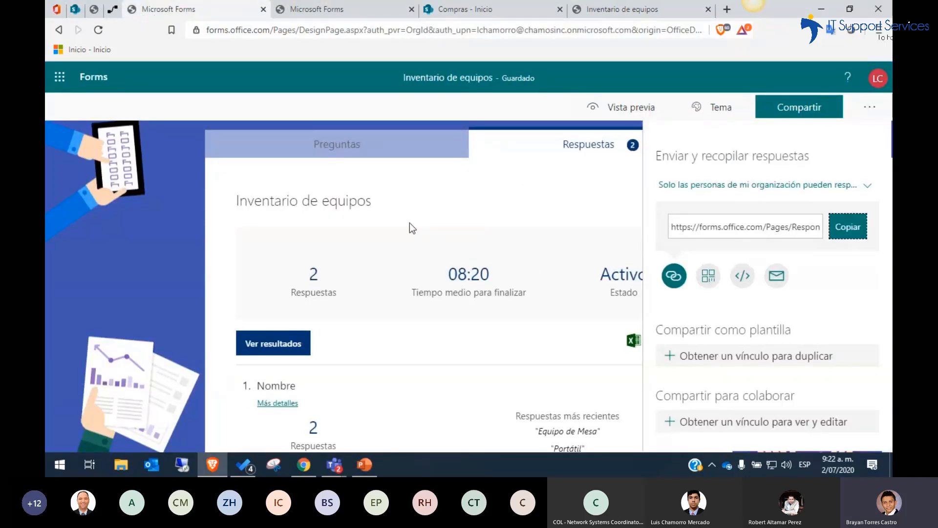
{"action": "left_click", "coordinate": [240, 186]}
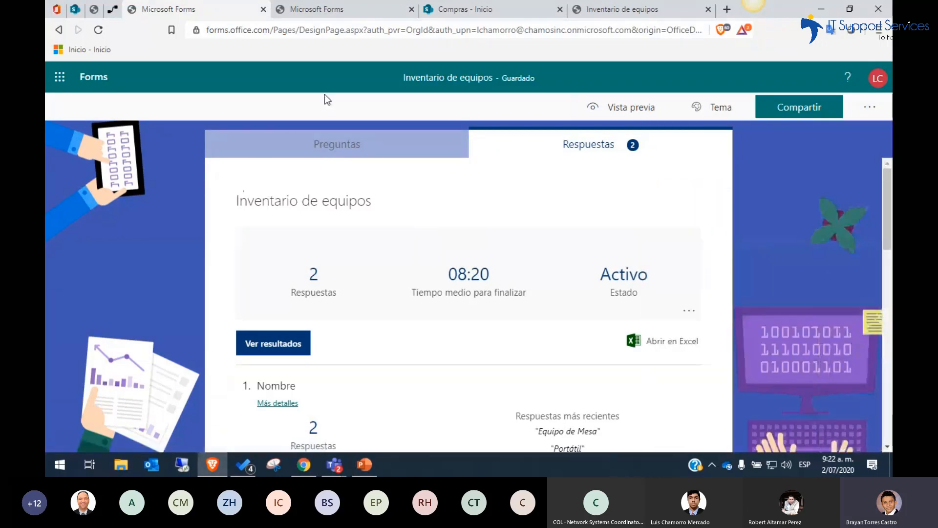
{"action": "left_click", "coordinate": [308, 144]}
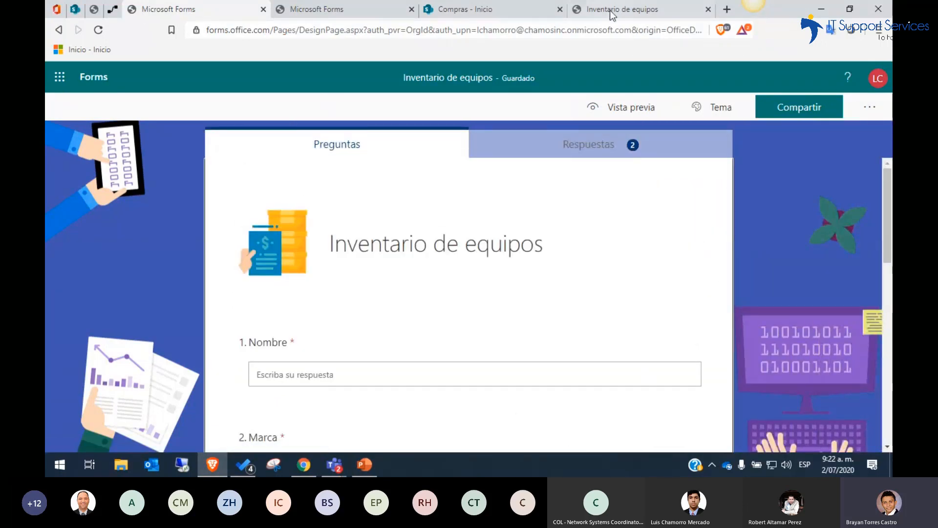
{"action": "left_click", "coordinate": [592, 6]}
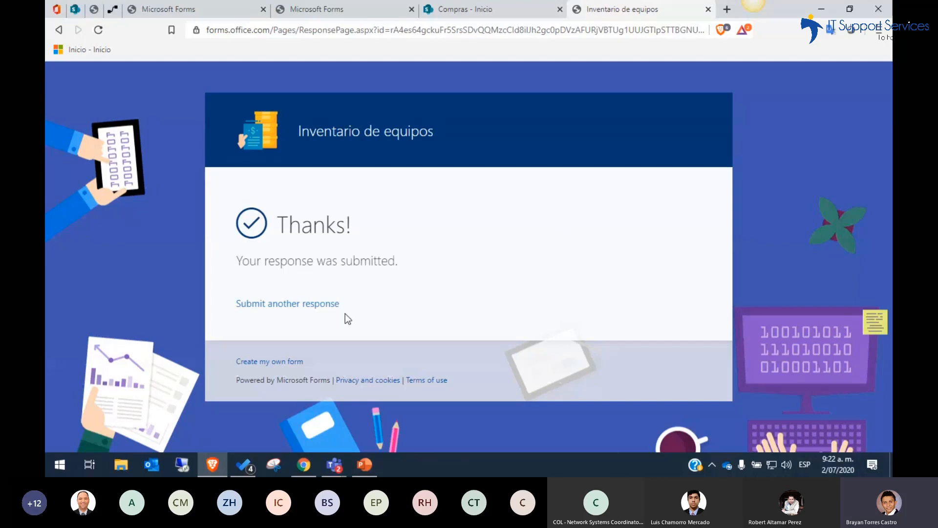
Open the "Inventario" list from the home page of the "Compras" SharePoint site
{"action": "left_click", "coordinate": [461, 9]}
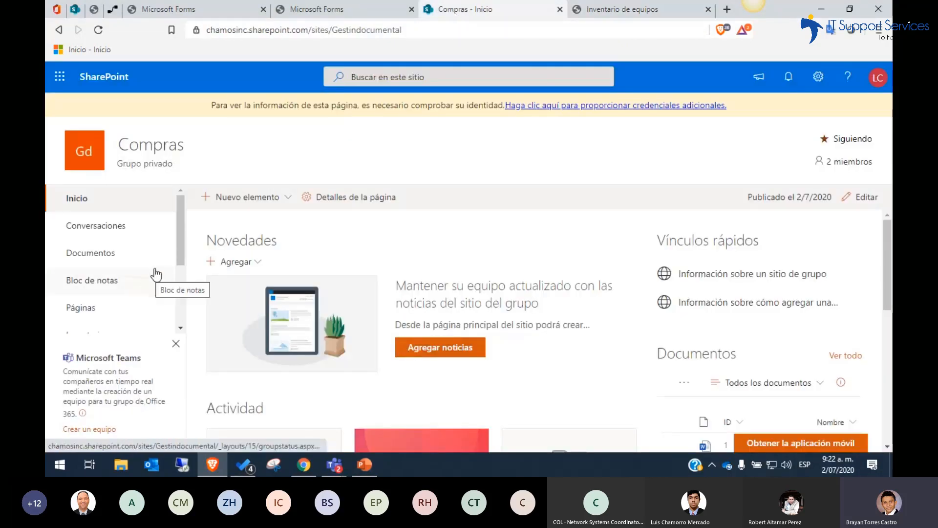
{"action": "left_click_drag", "start_coordinate": [178, 245], "coordinate": [179, 275]}
{"action": "left_click", "coordinate": [116, 275]}
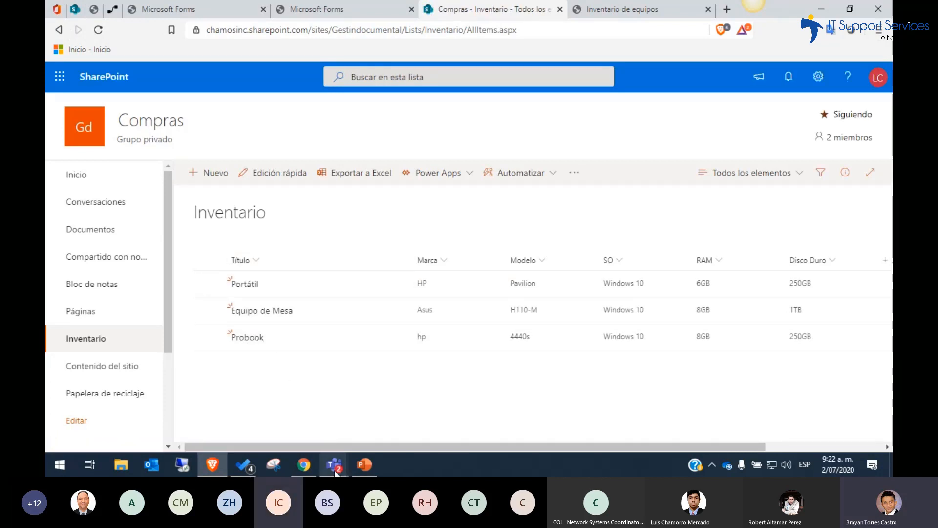
Switch to the Teams meeting, mute the microphone and stop sharing the screen
{"action": "mouse_move", "coordinate": [334, 465]}
{"action": "left_click", "coordinate": [361, 419]}
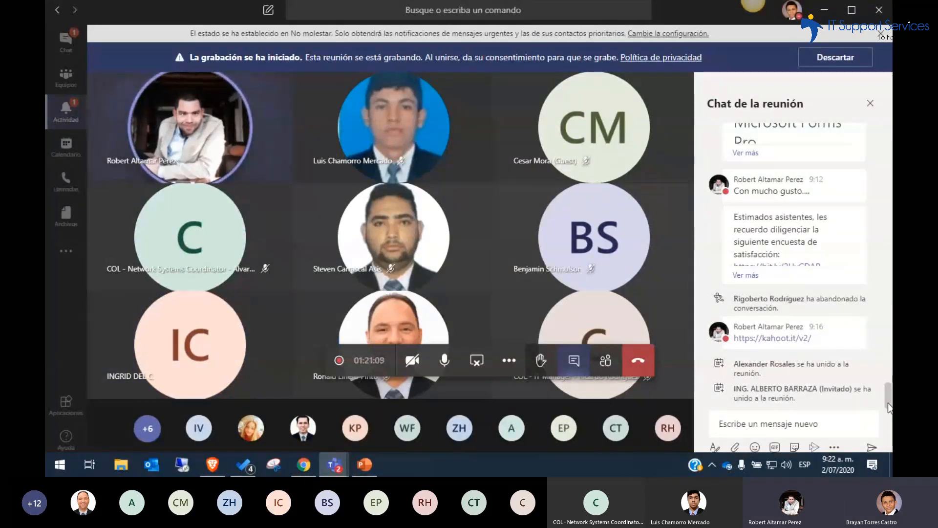
{"action": "left_click", "coordinate": [440, 362]}
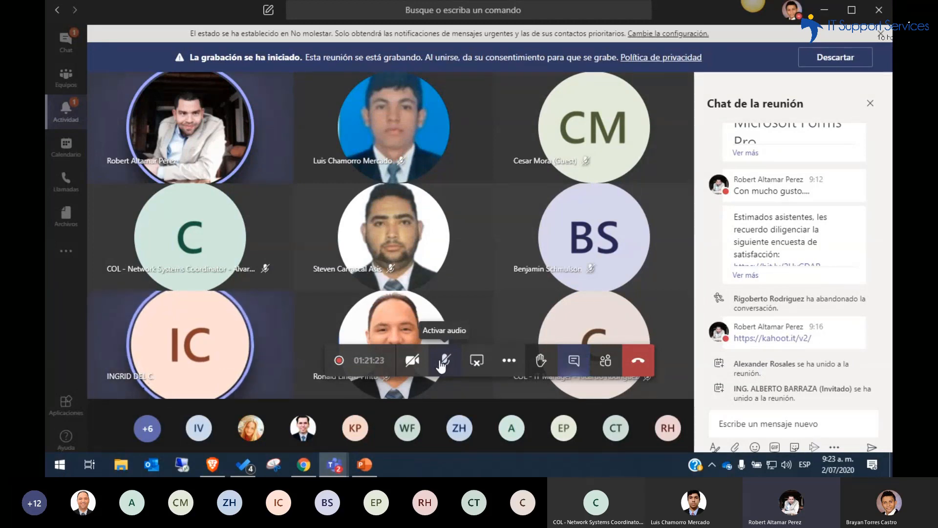
{"action": "left_click", "coordinate": [442, 362]}
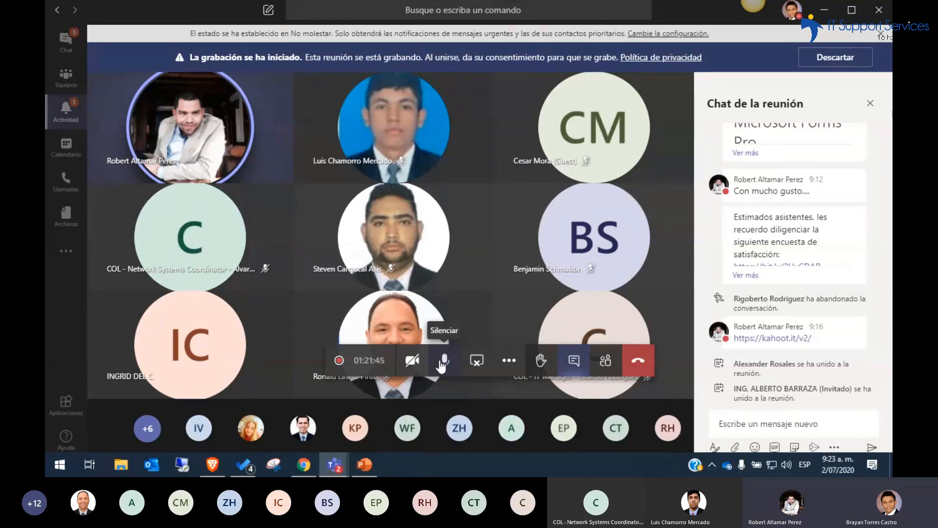
{"action": "left_click", "coordinate": [443, 364]}
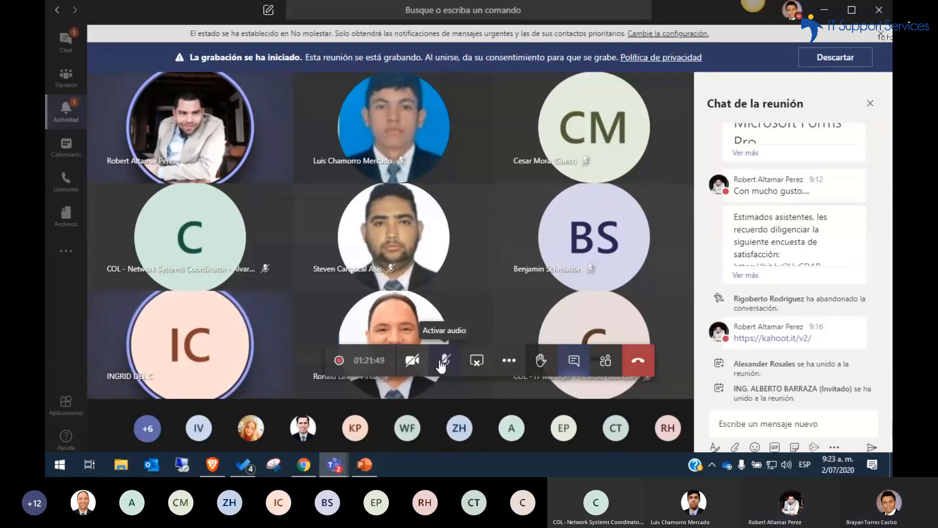
{"action": "left_click", "coordinate": [476, 361]}
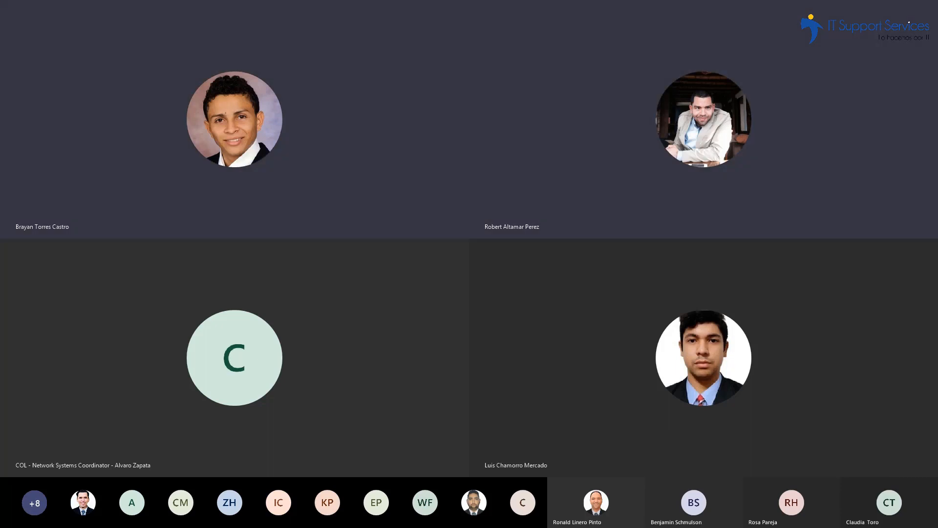
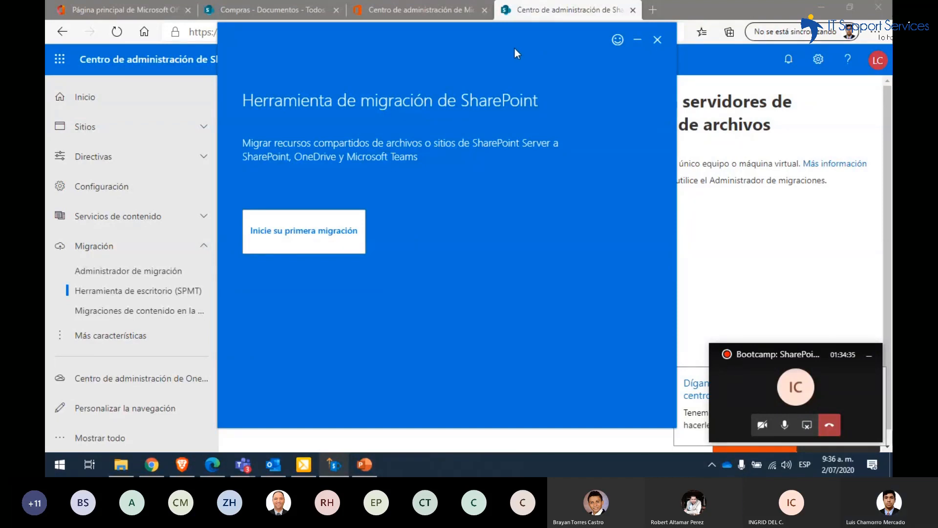
Start the first migration and choose a file share as the content's location
{"action": "left_click", "coordinate": [353, 233]}
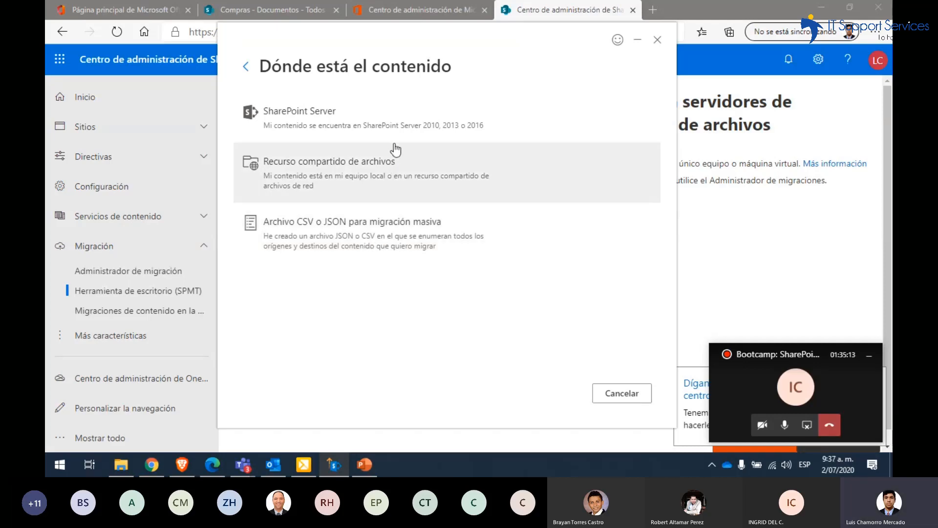
{"action": "left_click", "coordinate": [361, 181]}
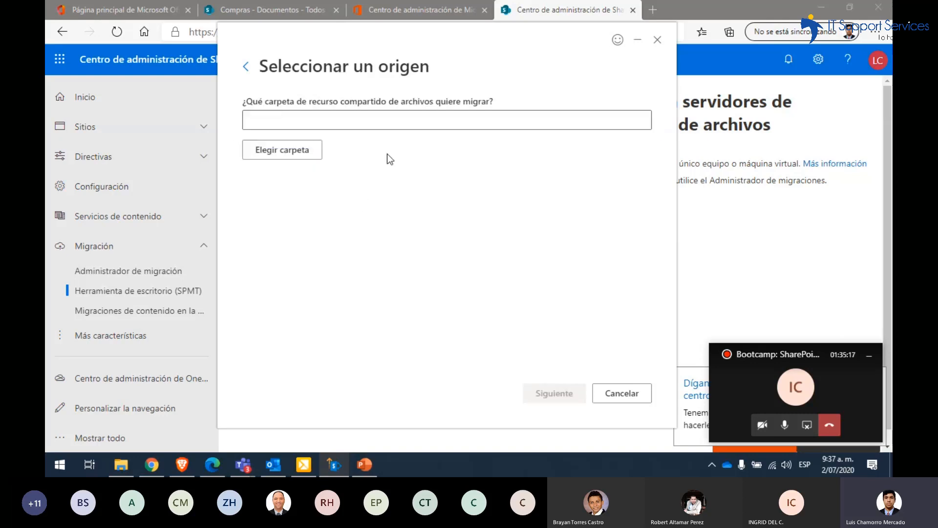
{"action": "left_click", "coordinate": [385, 122]}
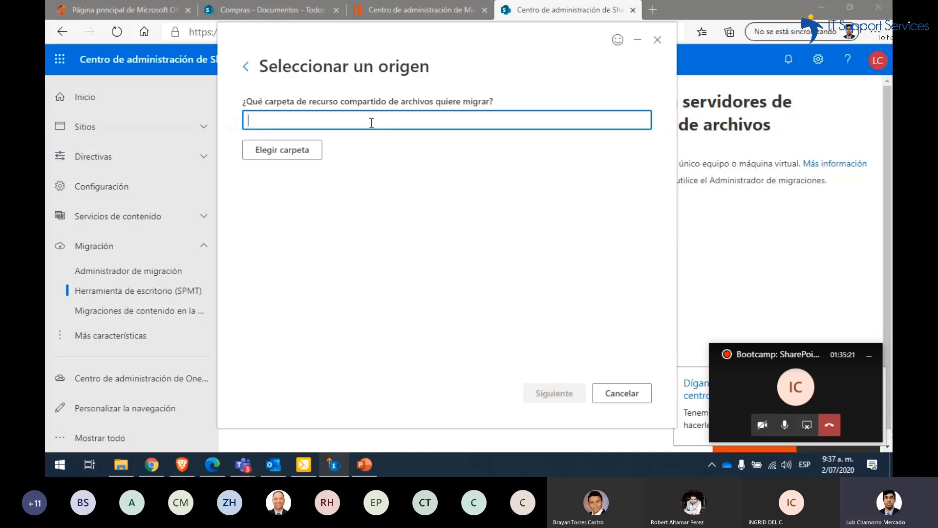
Choose the "Carpeta" folder inside "Migración" in the Documentos library as the migration source
{"action": "left_click", "coordinate": [299, 152]}
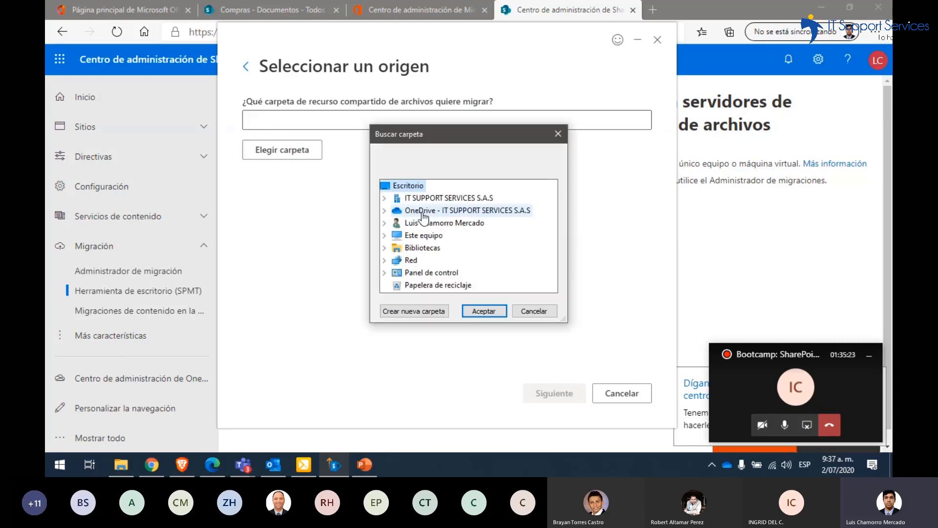
{"action": "double_click", "coordinate": [421, 248]}
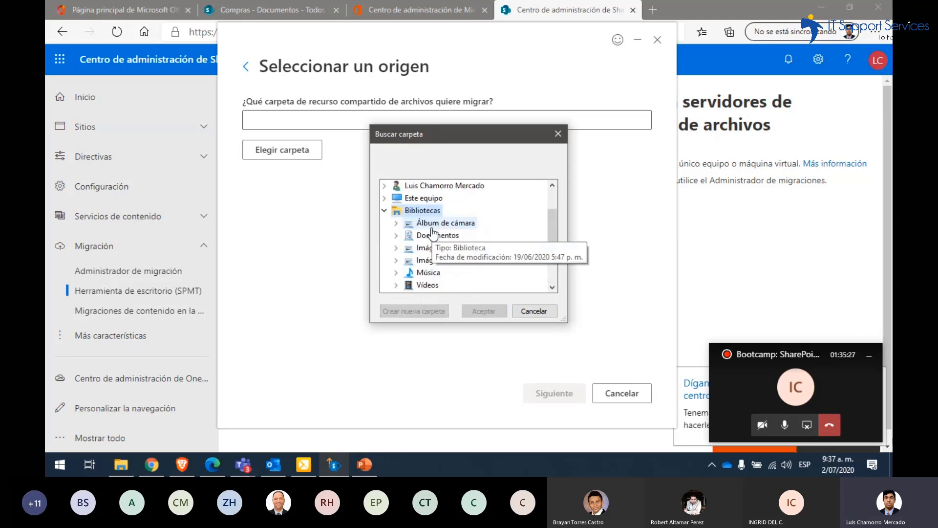
{"action": "double_click", "coordinate": [439, 237]}
{"action": "scroll", "coordinate": [444, 258], "scroll_direction": "down", "scroll_amount": 1}
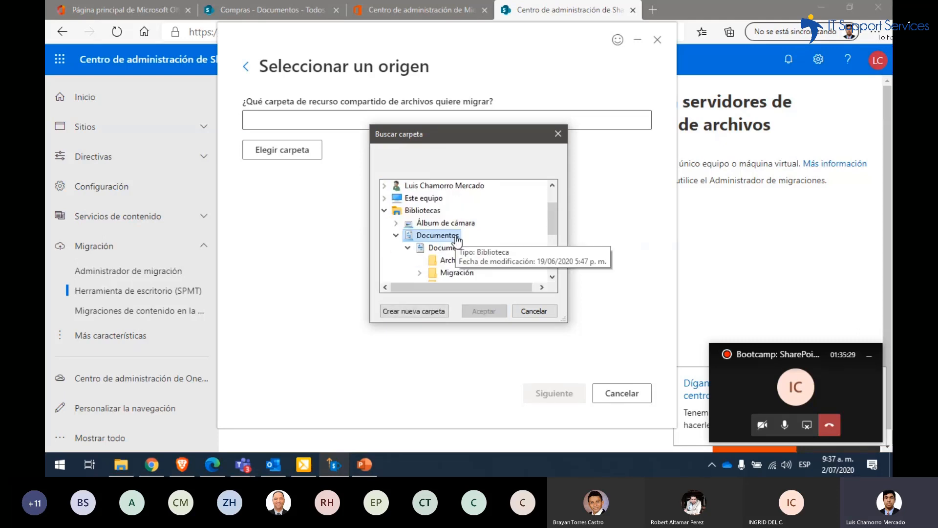
{"action": "scroll", "coordinate": [442, 263], "scroll_direction": "down", "scroll_amount": 1}
{"action": "double_click", "coordinate": [454, 237]}
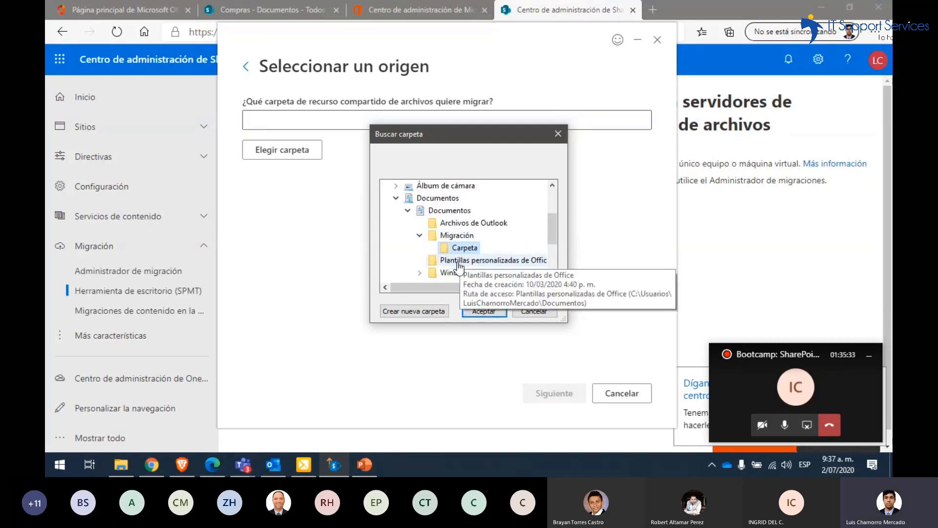
{"action": "left_click", "coordinate": [464, 248]}
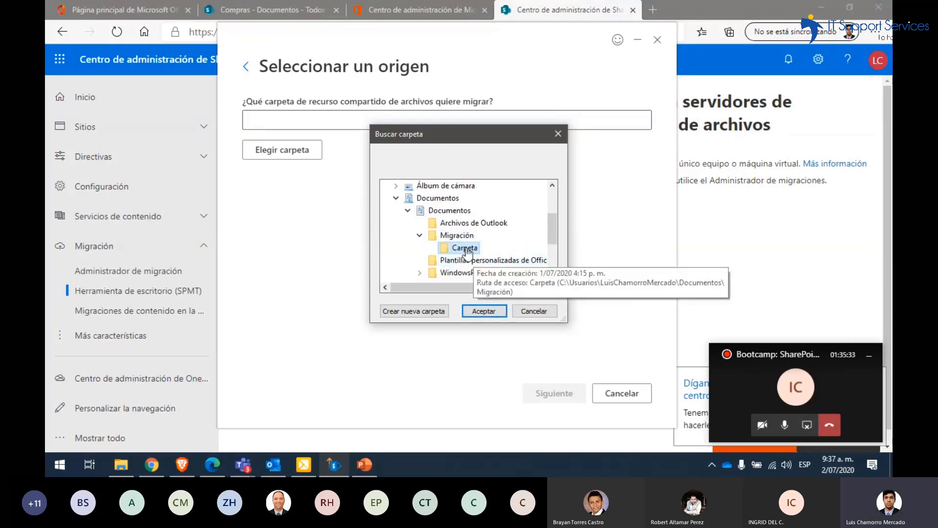
{"action": "left_click", "coordinate": [479, 311]}
Check the contents of "Carpeta" in File Explorer and the "Compras" document library in the browser, and return to the migration tool
{"action": "left_click", "coordinate": [122, 469]}
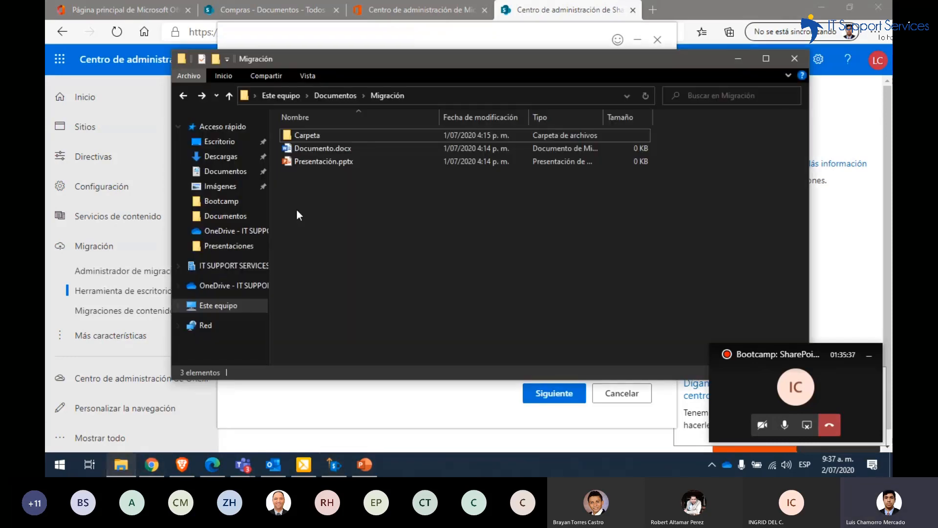
{"action": "left_click", "coordinate": [326, 139]}
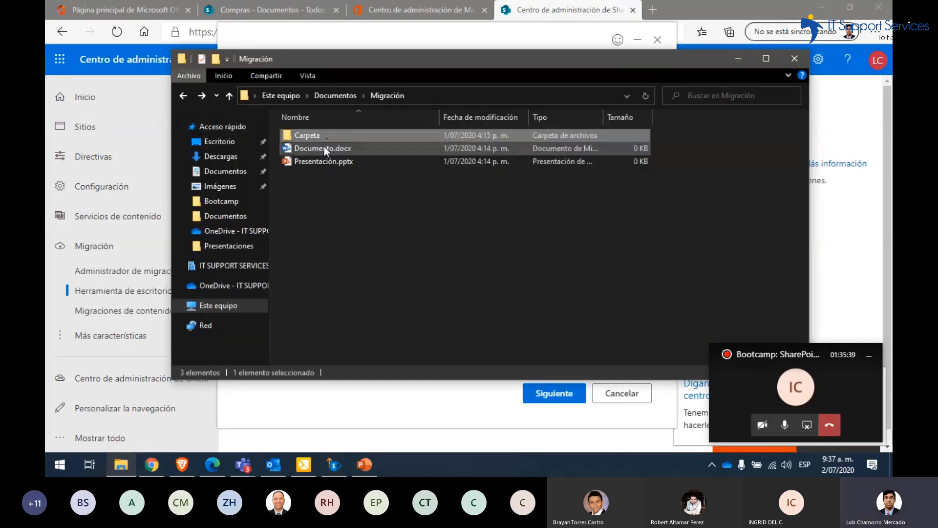
{"action": "double_click", "coordinate": [329, 138]}
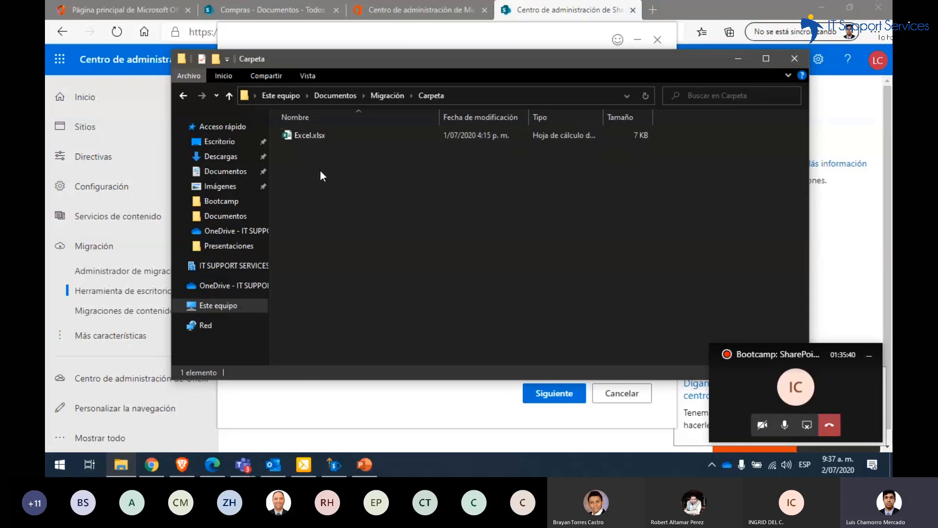
{"action": "left_click", "coordinate": [743, 64]}
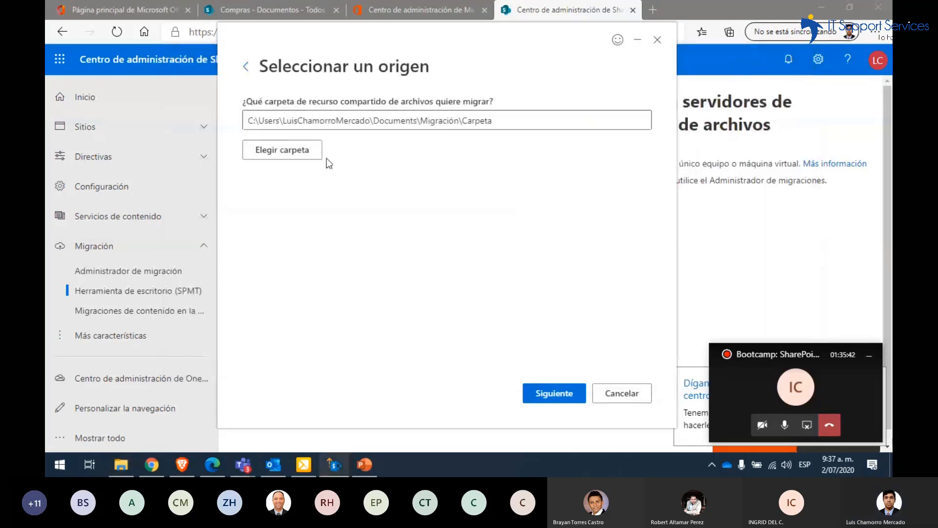
{"action": "left_click", "coordinate": [269, 9]}
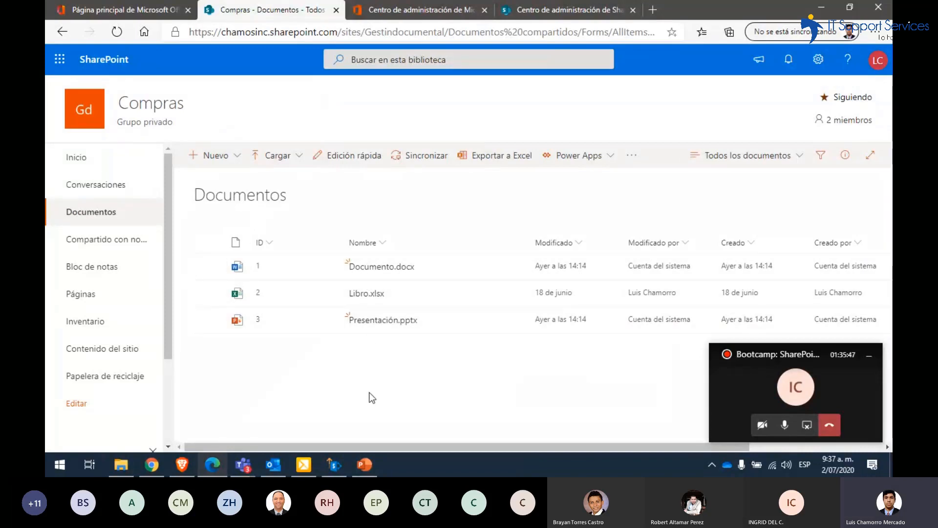
{"action": "left_click", "coordinate": [334, 464]}
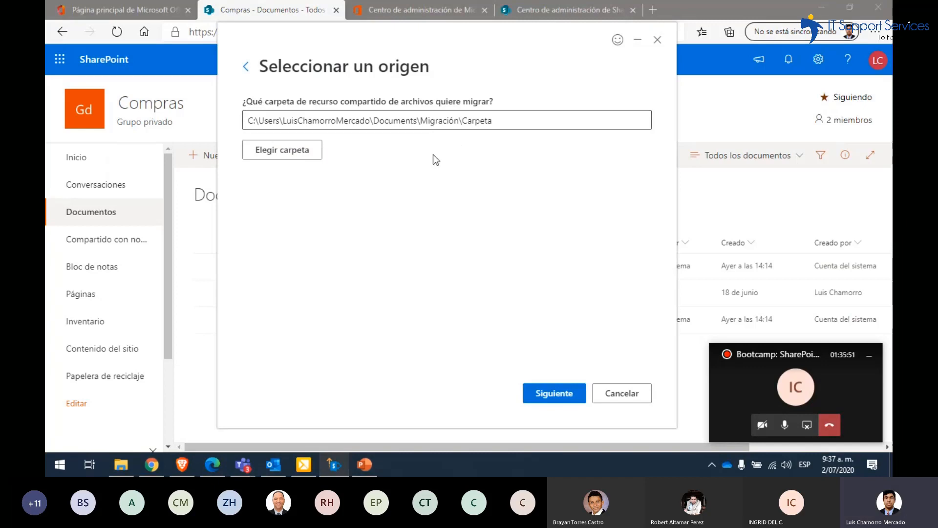
Choose a SharePoint team site as the destination type, and copy the home page address of the "Compras" site in the browser
{"action": "left_click", "coordinate": [533, 392]}
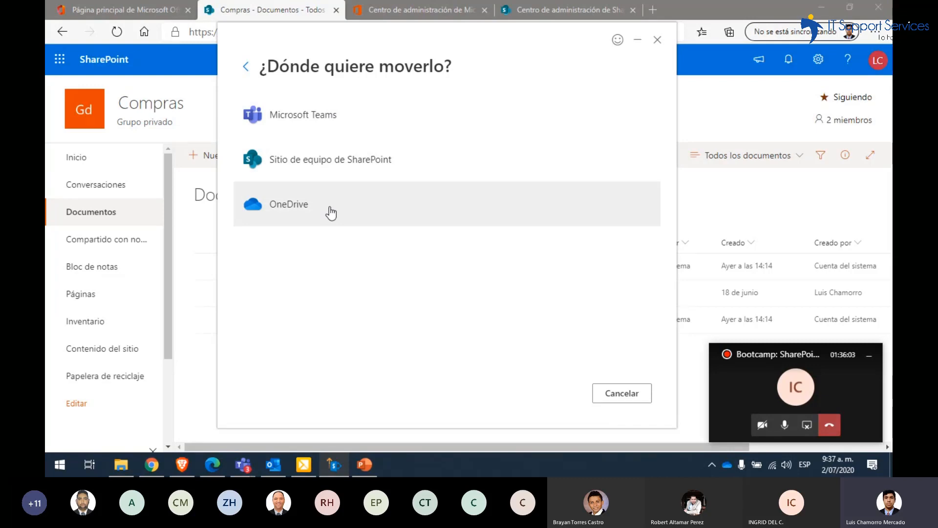
{"action": "left_click", "coordinate": [359, 170]}
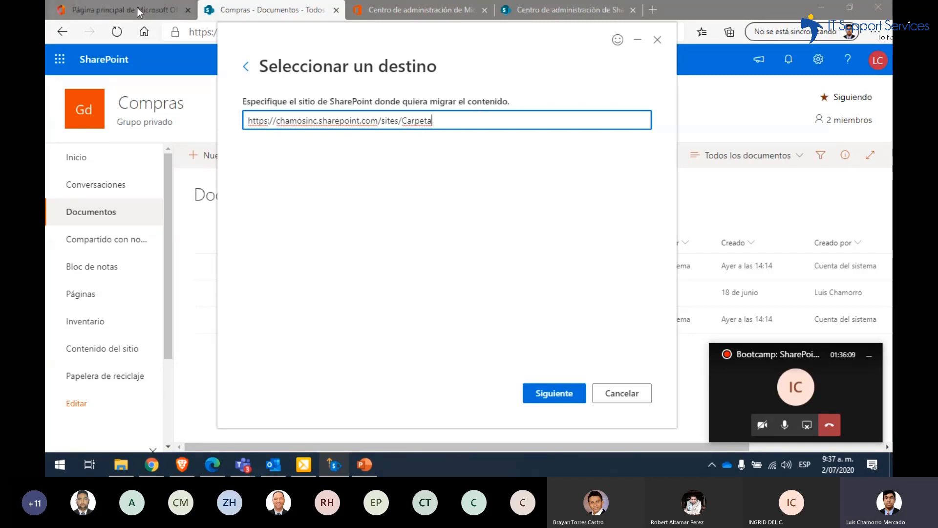
{"action": "left_click", "coordinate": [230, 10]}
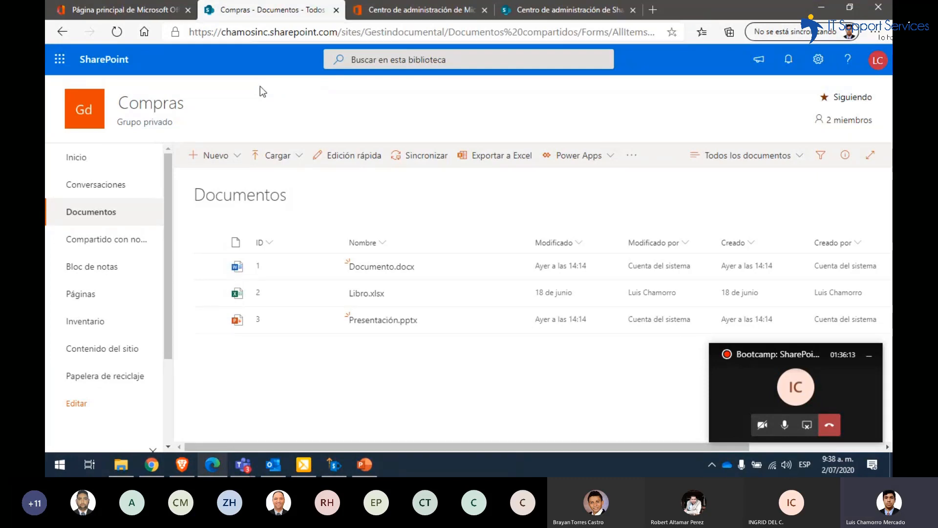
{"action": "left_click", "coordinate": [105, 159]}
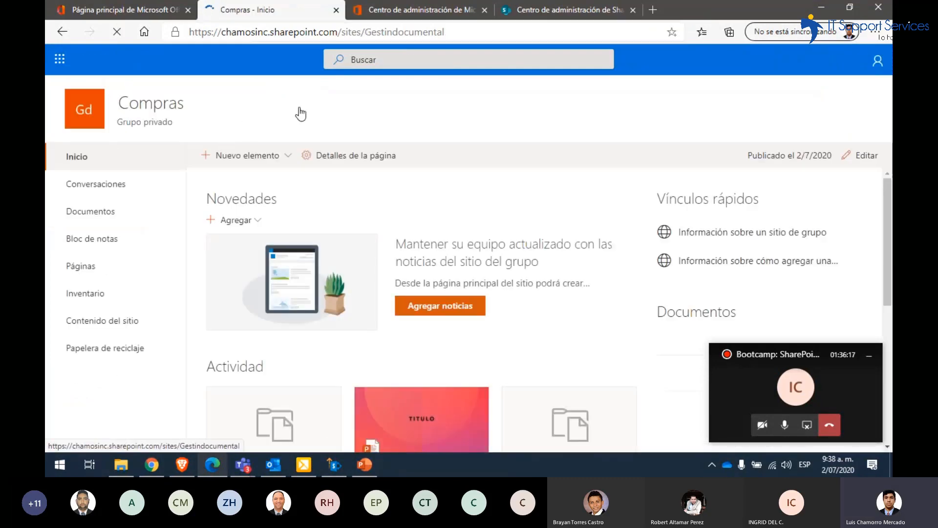
{"action": "left_click", "coordinate": [451, 31]}
{"action": "key", "text": "ctrl+c"}
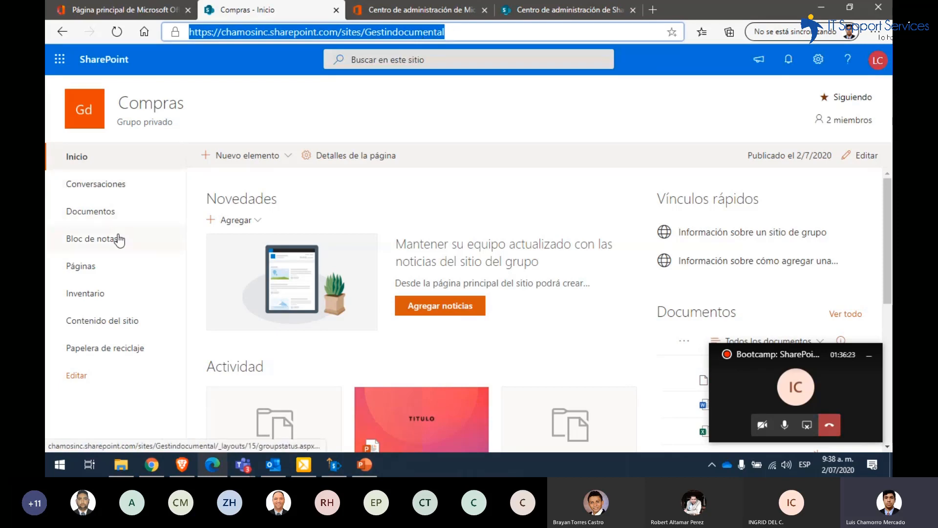
{"action": "left_click", "coordinate": [114, 214]}
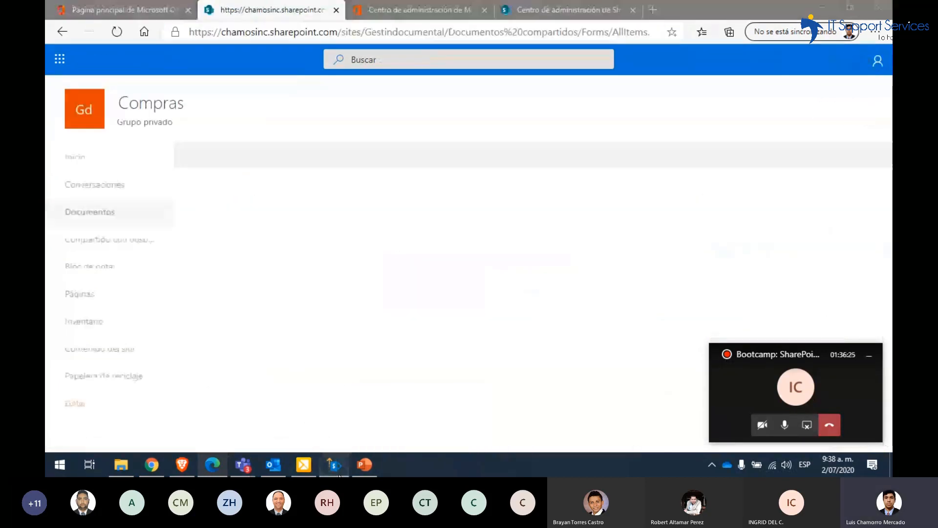
{"action": "left_click", "coordinate": [334, 464]}
{"action": "double_click", "coordinate": [445, 122]}
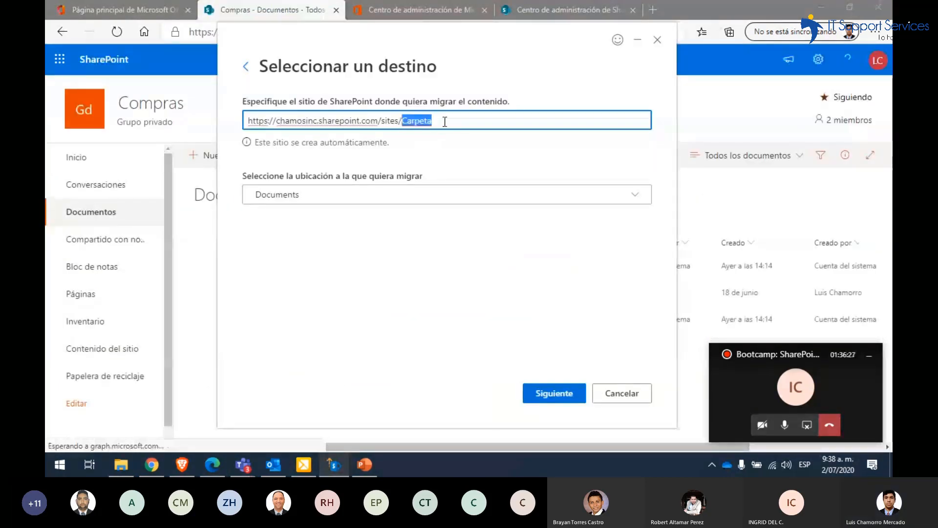
{"action": "left_click", "coordinate": [445, 121]}
{"action": "double_click", "coordinate": [444, 122]}
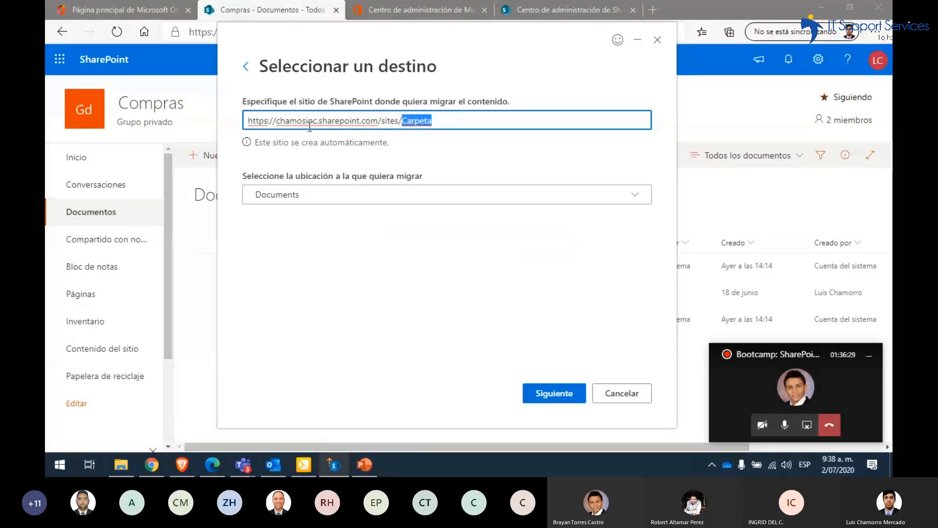
{"action": "key", "text": "BackSpace"}
{"action": "key", "text": "BackSpace"}
{"action": "key", "text": "BackSpace"}
{"action": "key", "text": "BackSpace"}
{"action": "key", "text": "BackSpace"}
{"action": "key", "text": "BackSpace"}
{"action": "key", "text": "BackSpace"}
{"action": "key", "text": "BackSpace"}
{"action": "key", "text": "BackSpace"}
{"action": "key", "text": "BackSpace"}
{"action": "key", "text": "BackSpace"}
{"action": "key", "text": "BackSpace"}
{"action": "key", "text": "BackSpace"}
{"action": "key", "text": "BackSpace"}
{"action": "key", "text": "BackSpace"}
{"action": "key", "text": "BackSpace"}
{"action": "key", "text": "BackSpace"}
{"action": "key", "text": "BackSpace"}
{"action": "key", "text": "BackSpace"}
{"action": "key", "text": "BackSpace"}
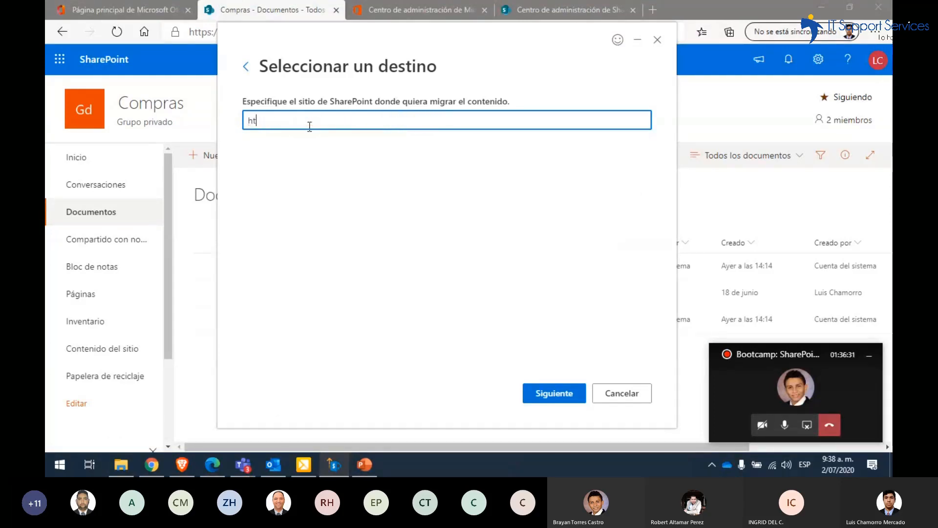
{"action": "key", "text": "ctrl+v"}
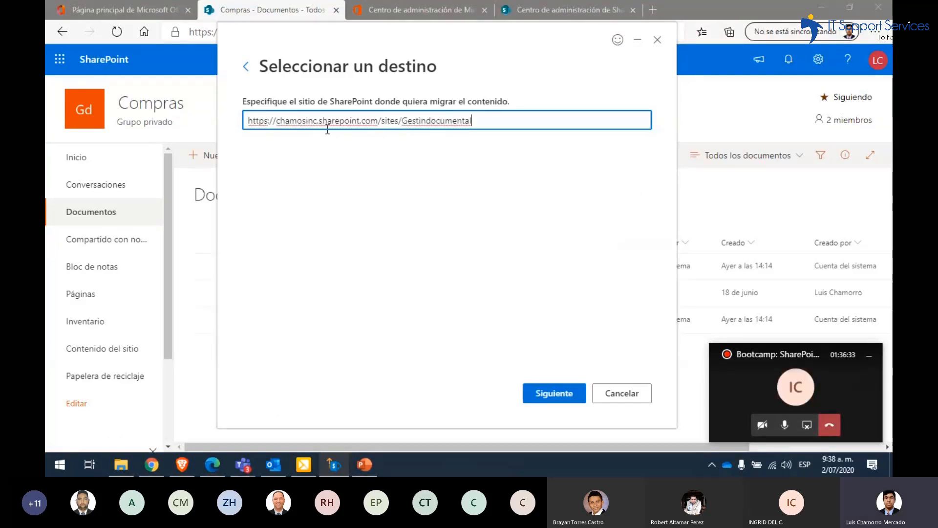
{"action": "key", "text": "Return"}
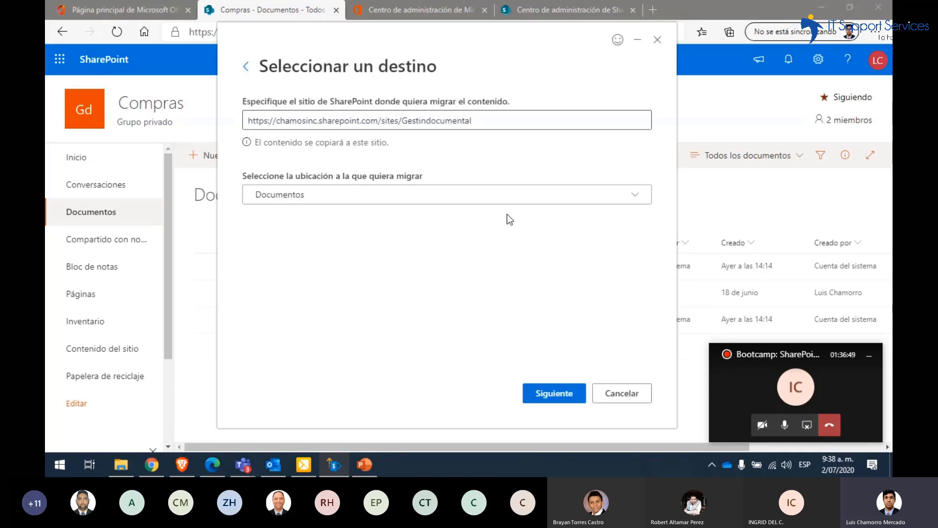
Keep "Documentos" as the target location and accept the migration review with its suggested name
{"action": "left_click", "coordinate": [631, 205]}
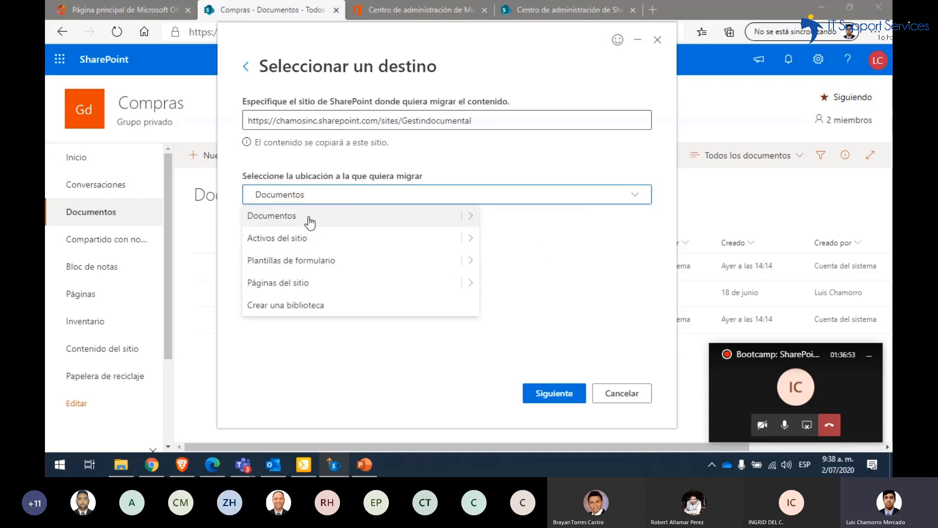
{"action": "left_click", "coordinate": [469, 216]}
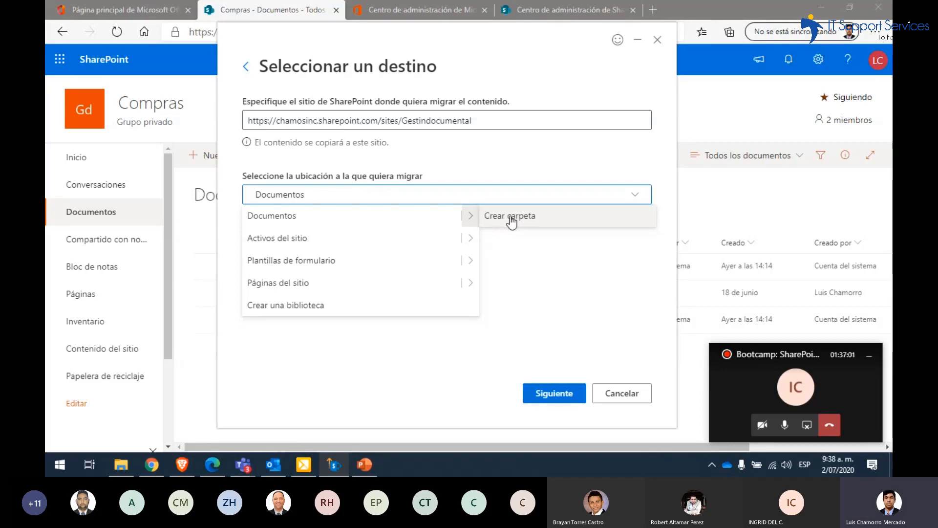
{"action": "left_click", "coordinate": [538, 255]}
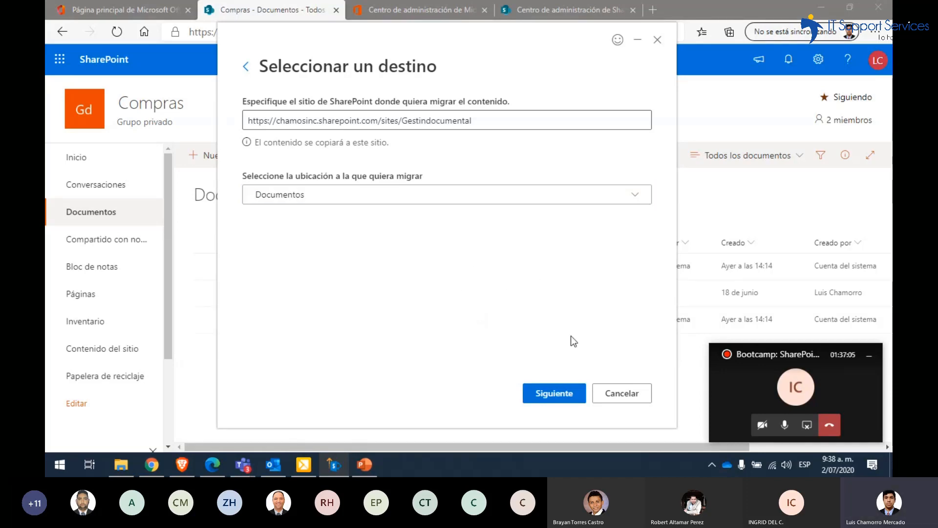
{"action": "left_click", "coordinate": [552, 392]}
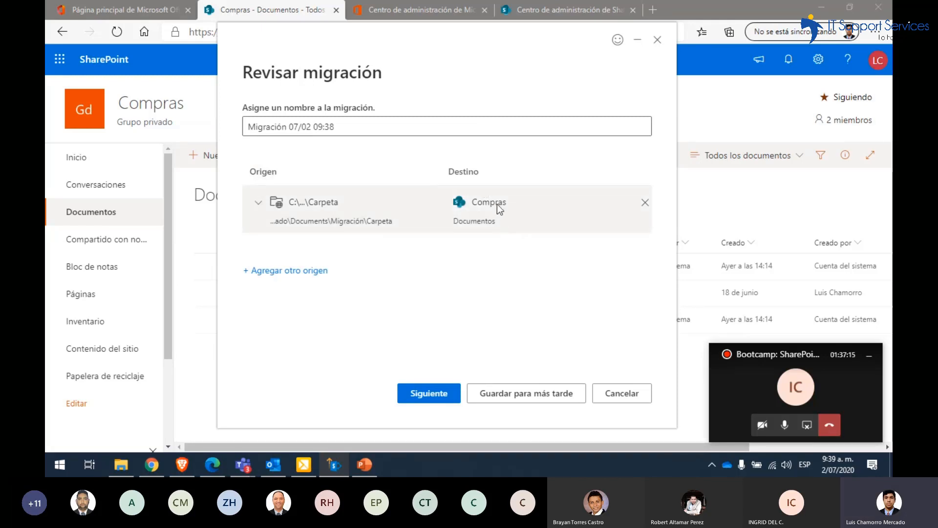
{"action": "left_click", "coordinate": [377, 126]}
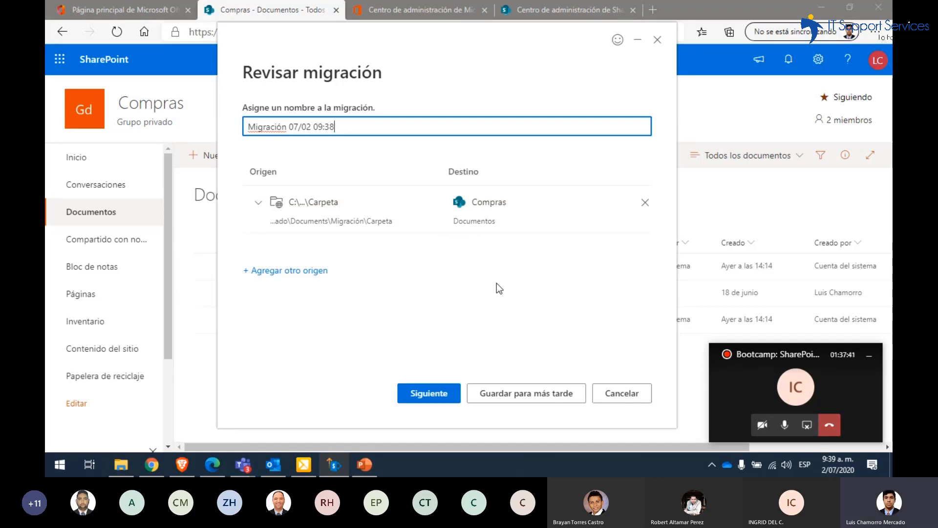
{"action": "left_click", "coordinate": [439, 395]}
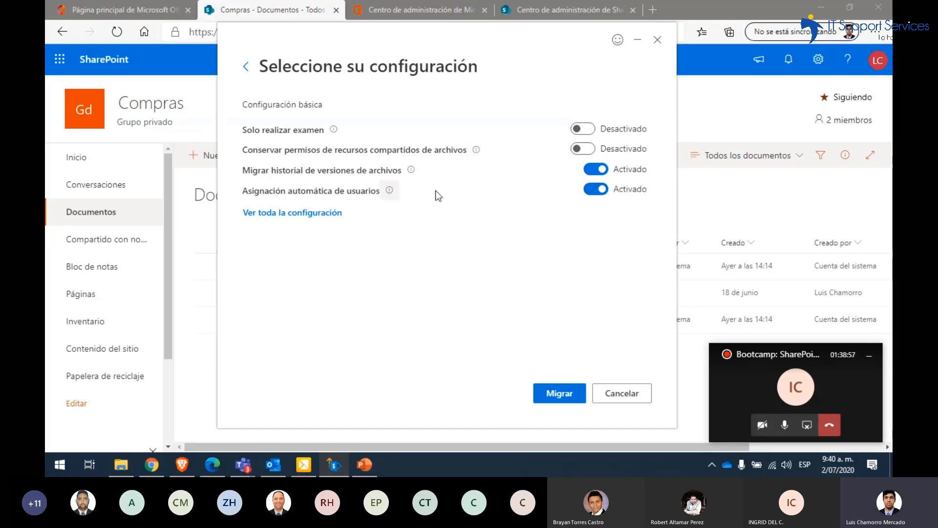
Review all migration settings, covering the user mapping, filter and advanced options, and save them
{"action": "mouse_move", "coordinate": [389, 190]}
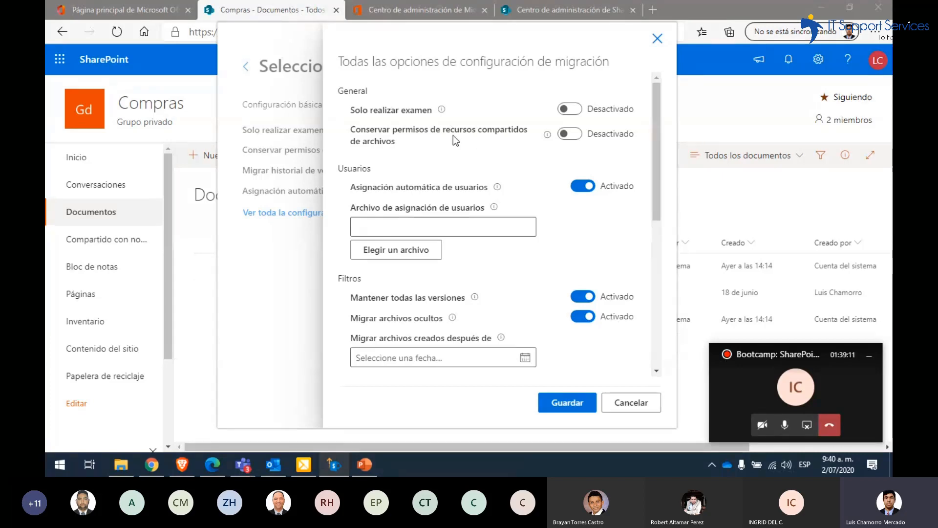
{"action": "scroll", "coordinate": [518, 141], "scroll_direction": "down", "scroll_amount": 1}
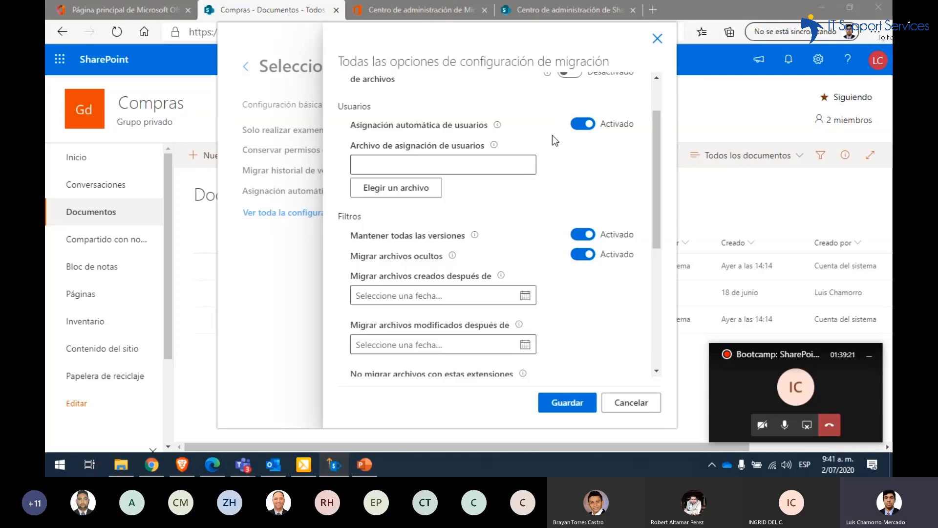
{"action": "scroll", "coordinate": [552, 134], "scroll_direction": "down", "scroll_amount": 1}
{"action": "scroll", "coordinate": [553, 137], "scroll_direction": "up", "scroll_amount": 1}
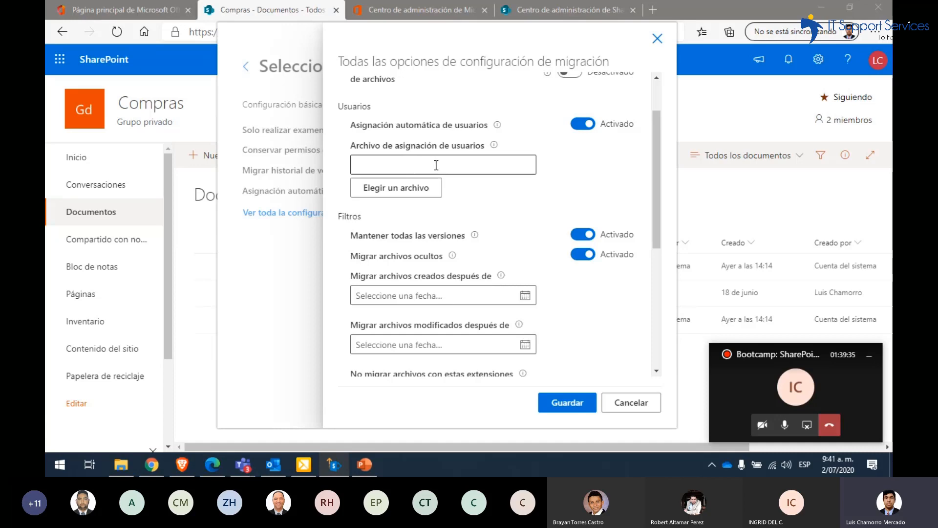
{"action": "scroll", "coordinate": [565, 168], "scroll_direction": "down", "scroll_amount": 3}
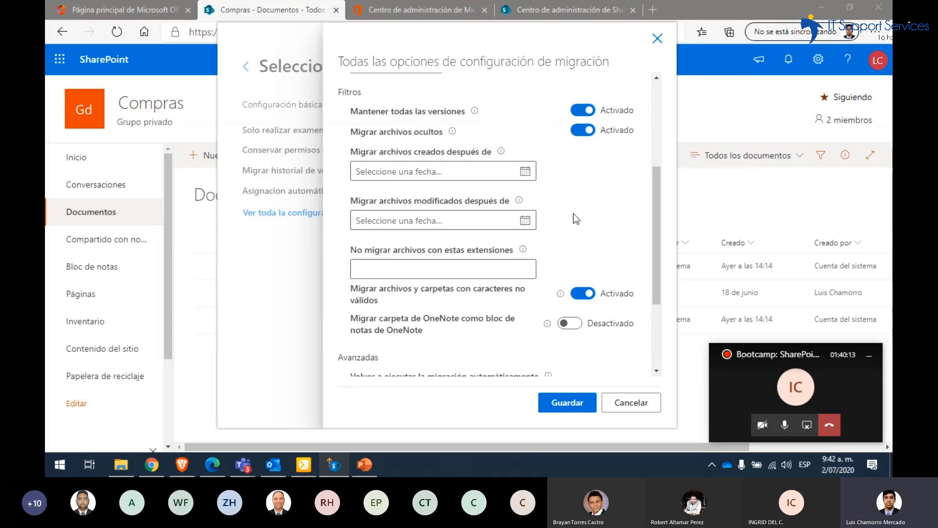
{"action": "scroll", "coordinate": [573, 213], "scroll_direction": "down", "scroll_amount": 3}
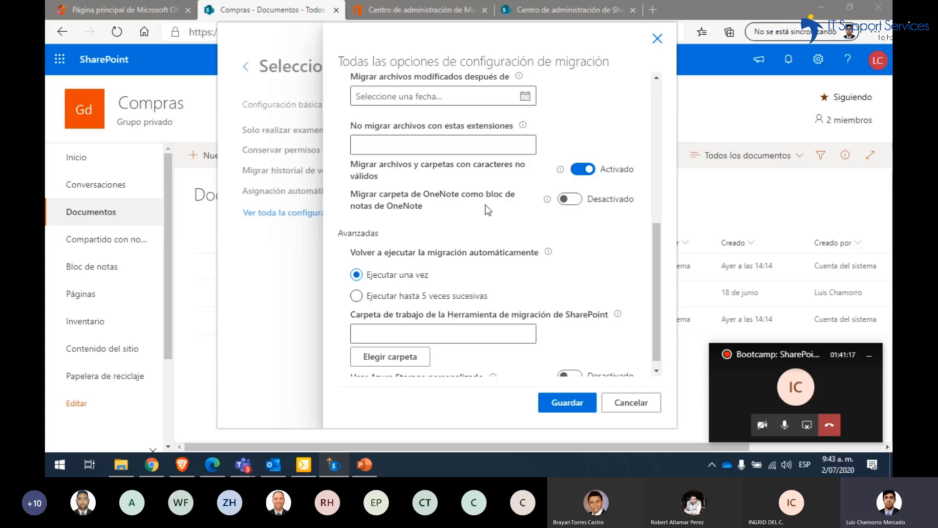
{"action": "scroll", "coordinate": [485, 205], "scroll_direction": "down", "scroll_amount": 1}
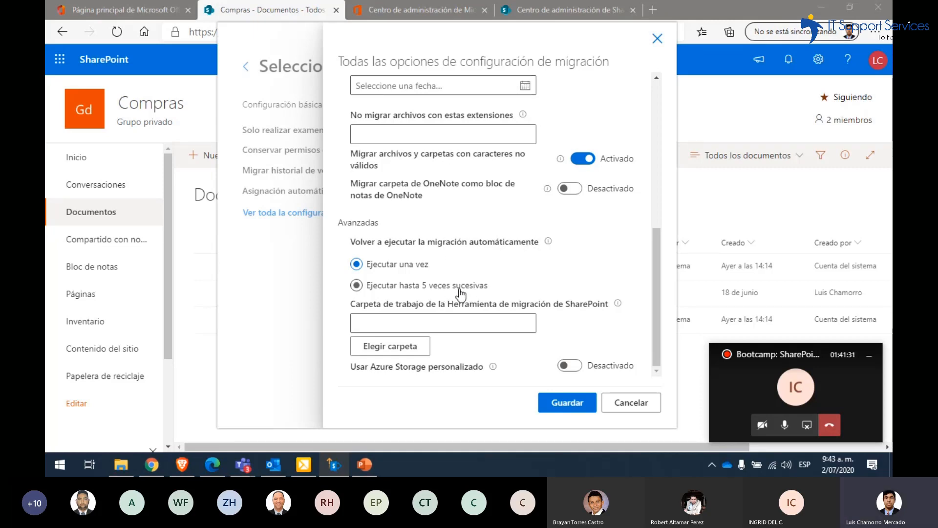
{"action": "mouse_move", "coordinate": [548, 243]}
{"action": "left_click", "coordinate": [552, 402]}
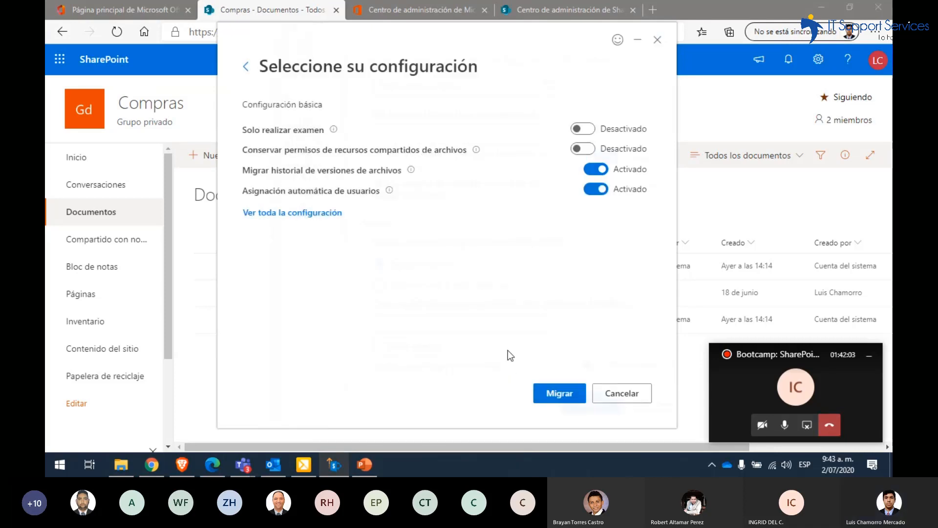
Start the migration of "Carpeta" to "Compras", and decline to save the migration once it is complete
{"action": "left_click", "coordinate": [549, 391]}
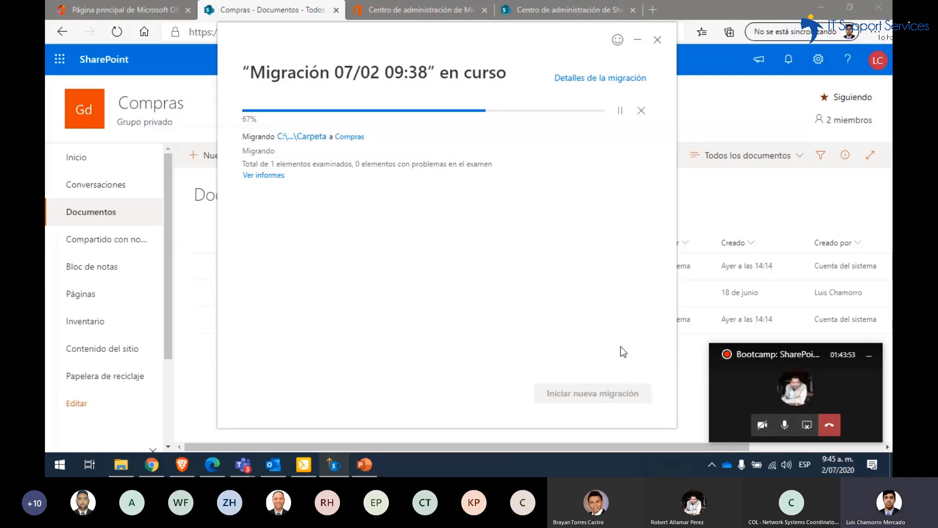
{"action": "left_click", "coordinate": [785, 426]}
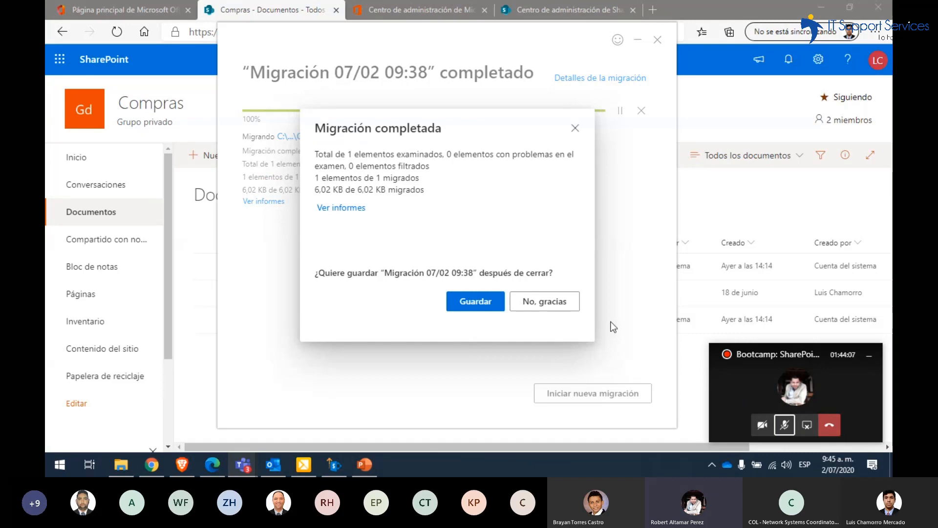
{"action": "left_click", "coordinate": [784, 426]}
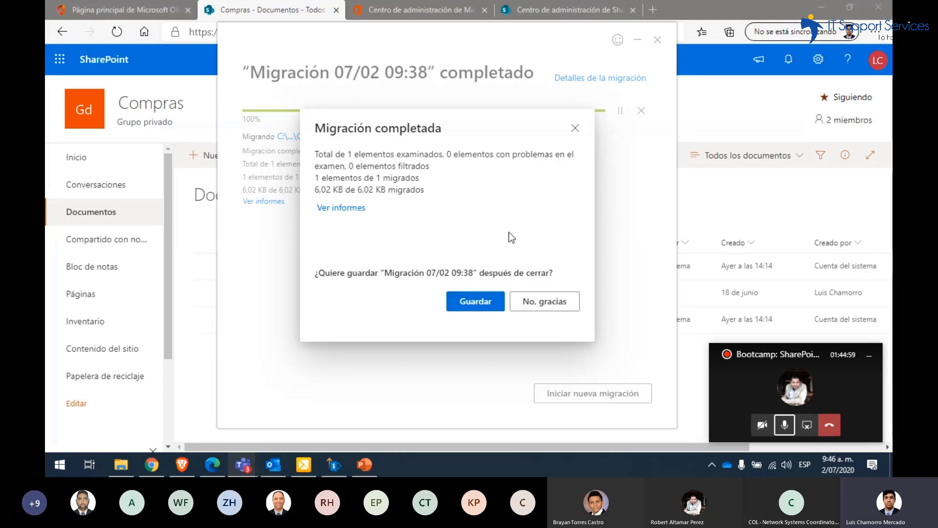
{"action": "left_click", "coordinate": [529, 302]}
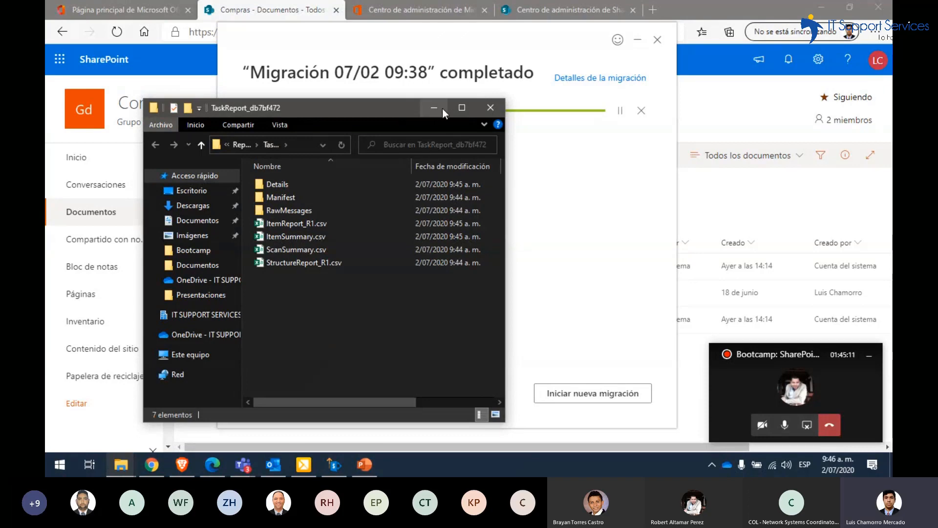
Check the files in the migration report folder, and close the migration tool to check the refreshed "Documentos" library of "Compras" in the browser
{"action": "left_click", "coordinate": [469, 113]}
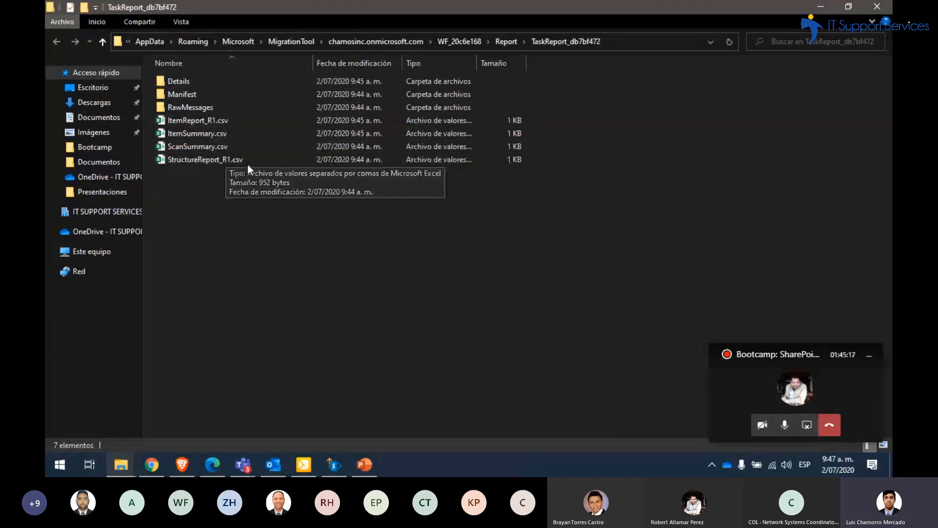
{"action": "left_click", "coordinate": [869, 9]}
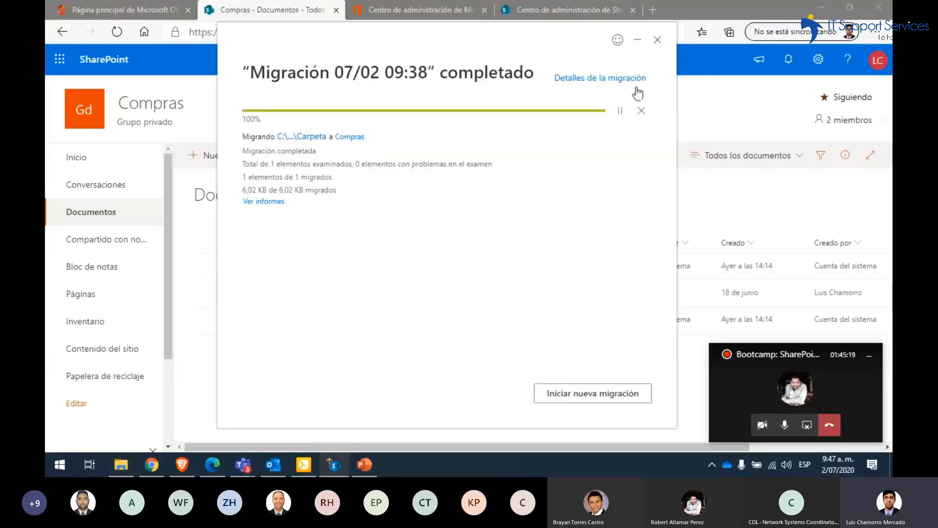
{"action": "left_click", "coordinate": [658, 40]}
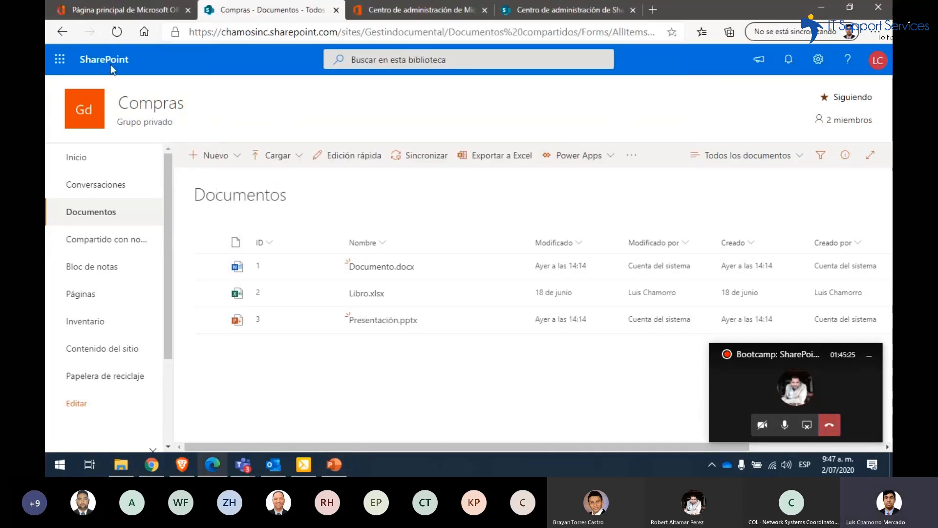
{"action": "key", "text": "F5"}
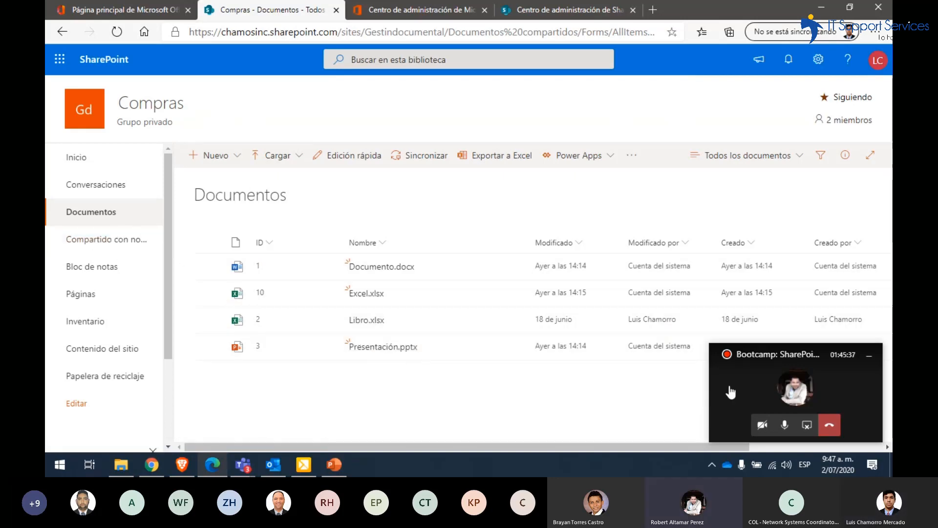
Switch to the Teams meeting, read the latest questions in the meeting chat, and stop sharing the screen
{"action": "left_click", "coordinate": [735, 391]}
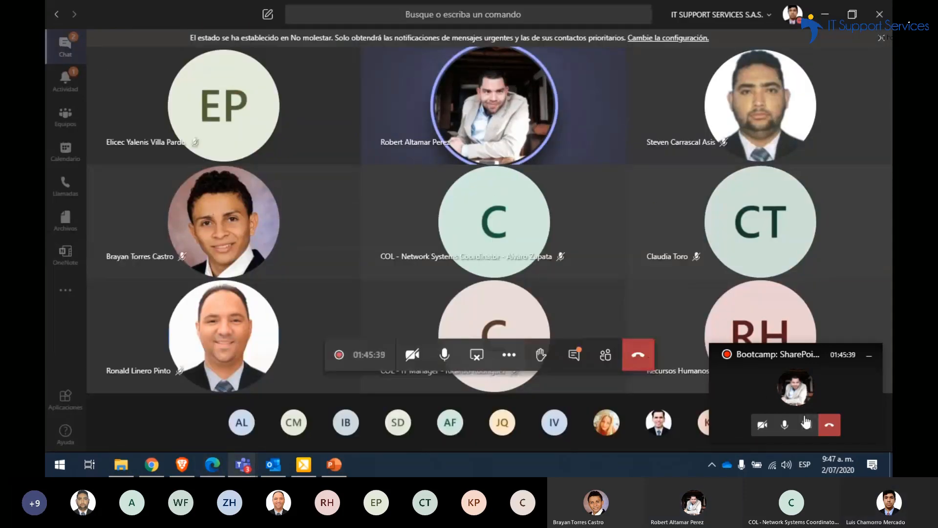
{"action": "left_click", "coordinate": [574, 354]}
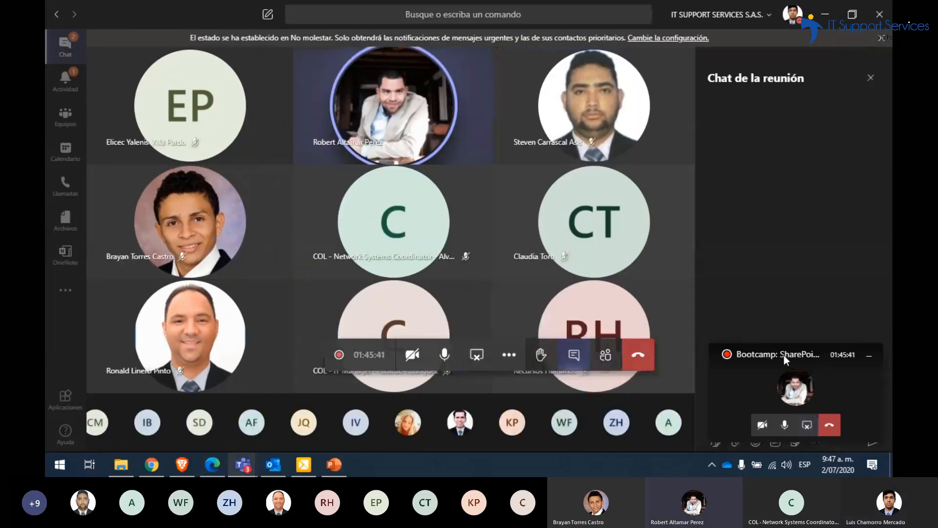
{"action": "left_click_drag", "start_coordinate": [634, 359], "coordinate": [380, 359]}
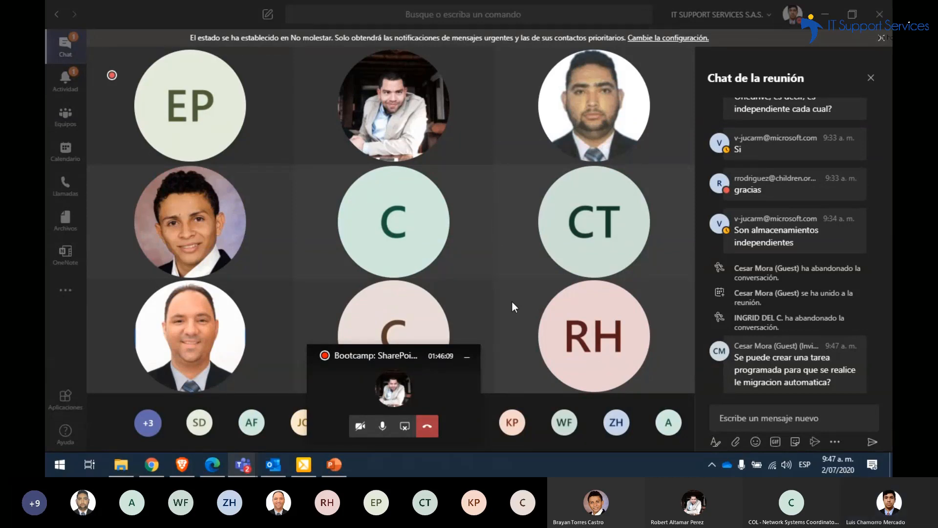
{"action": "left_click", "coordinate": [456, 389]}
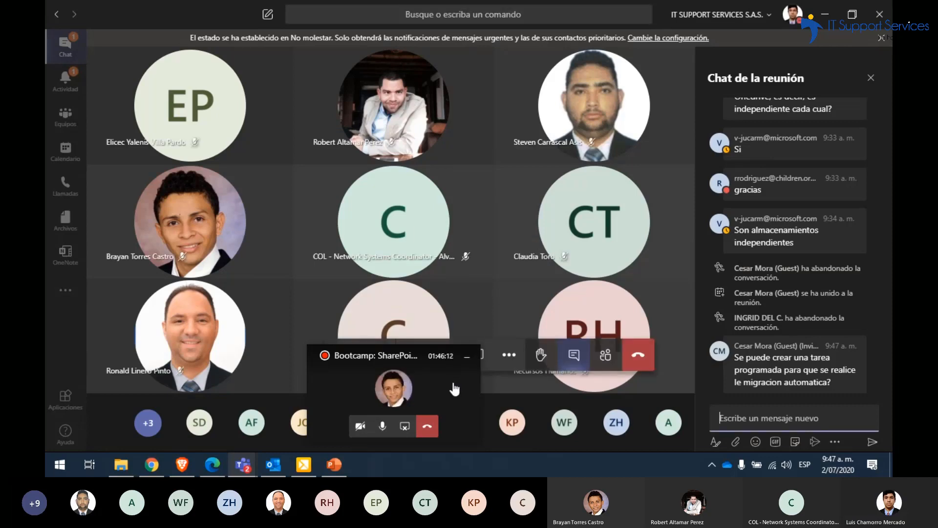
{"action": "left_click", "coordinate": [484, 355]}
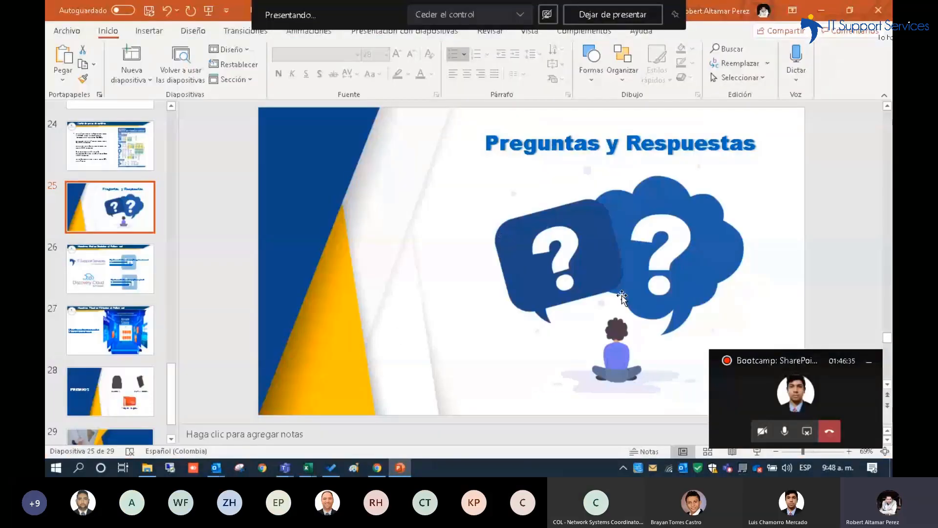
In PowerPoint, start the slide show from the "Preguntas y Respuestas" slide and advance to the "Nuestras Redes Sociales" slide
{"action": "left_click", "coordinate": [869, 360]}
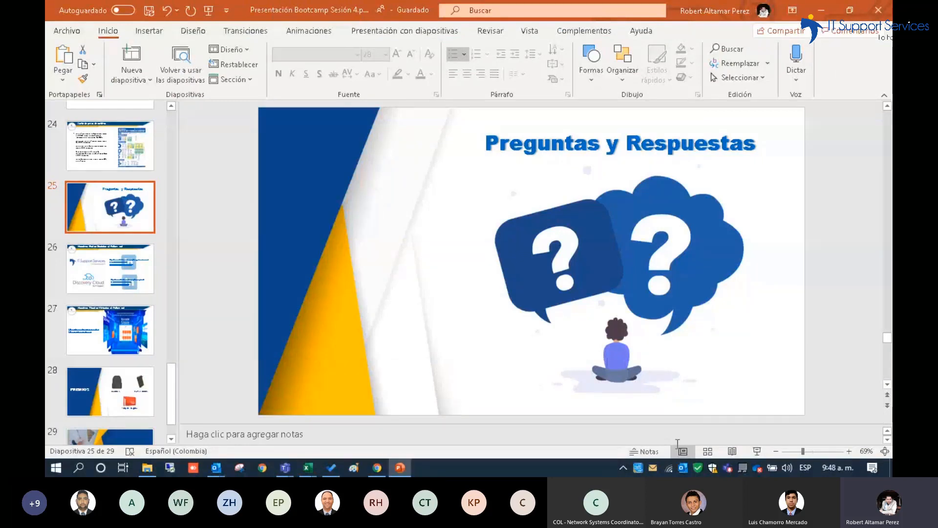
{"action": "left_click", "coordinate": [756, 450]}
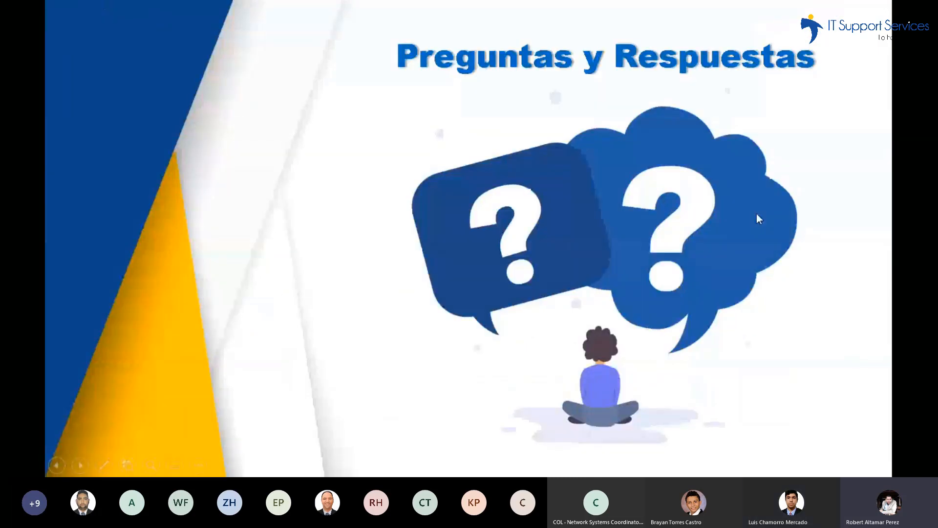
{"action": "key", "text": "Right"}
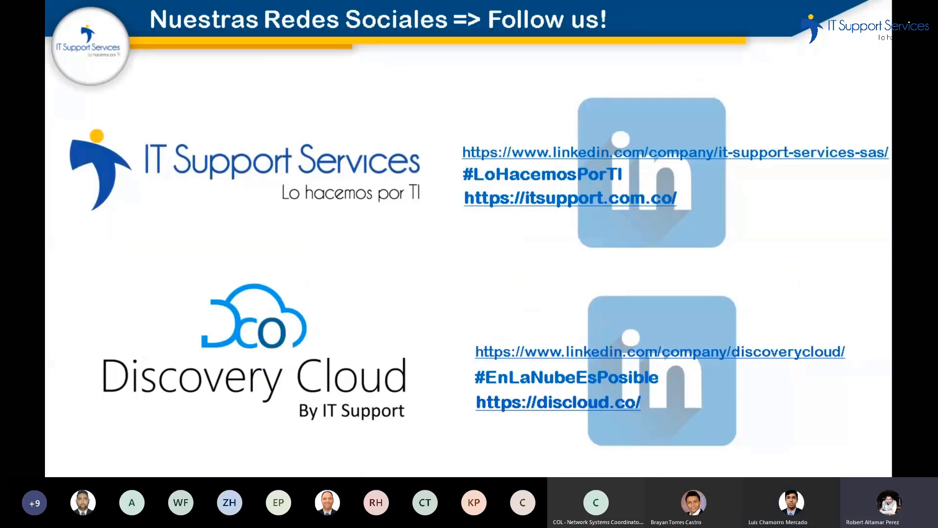